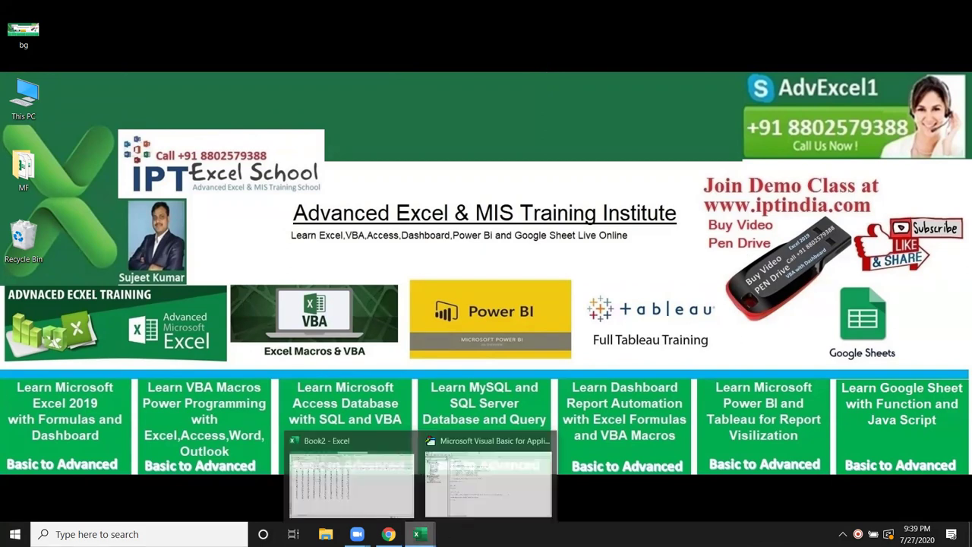
Bring the Book2 VBA editor to the front, showing Module1's rr and tt subs
click(467, 494)
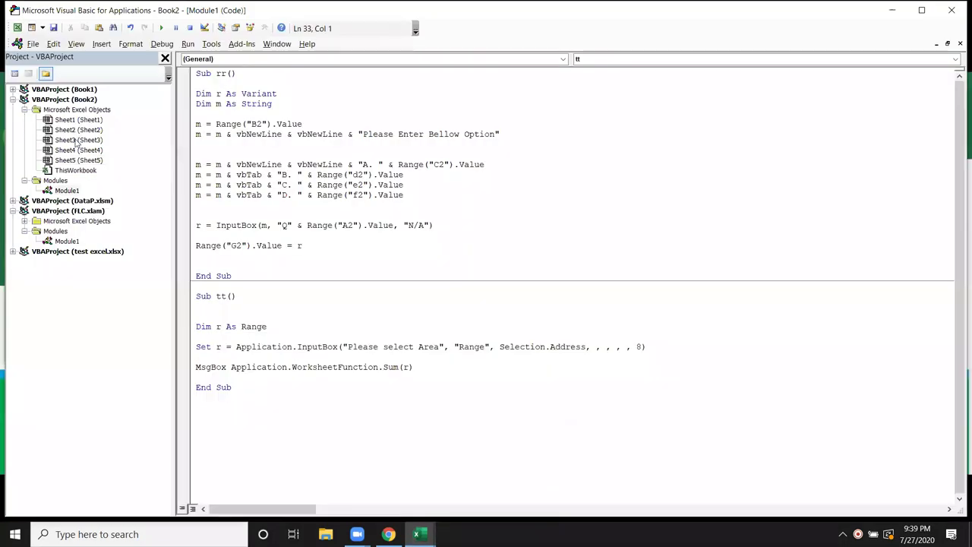
Insert a new module into the Book2 project and declare Sub rr()
click(78, 140)
click(102, 43)
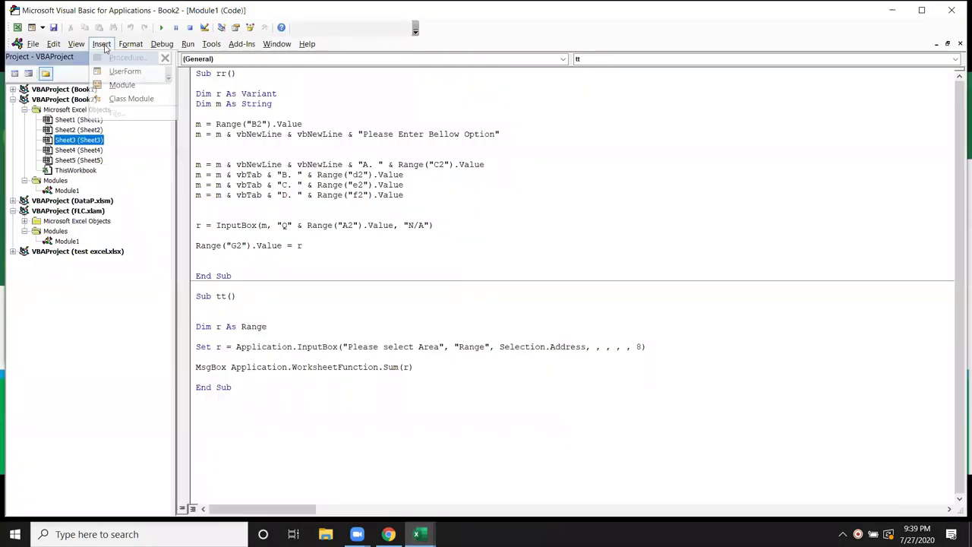
click(111, 85)
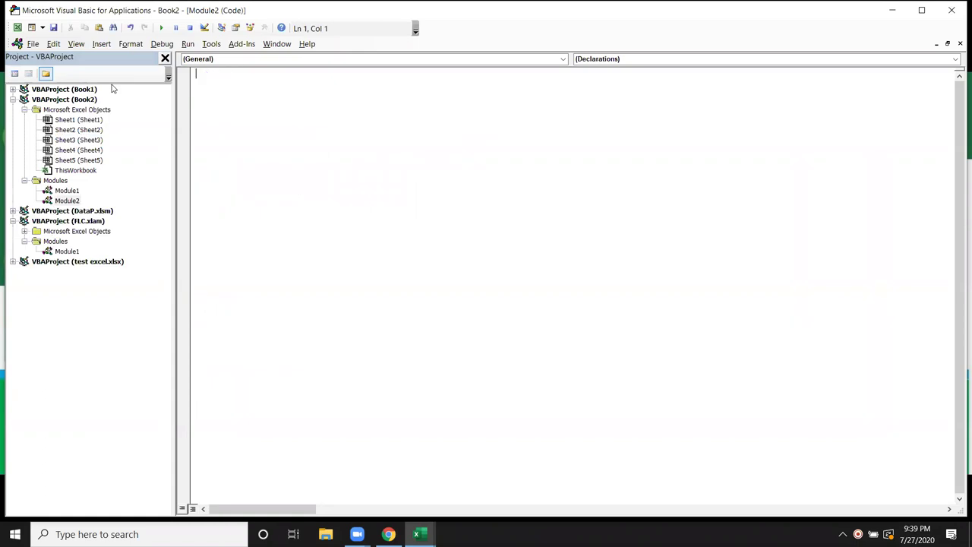
text(sub  rr())
key(Return)
key(Return)
key(Return)
key(Return)
Check cell A1 in the workbook and add Range("a1").Select inside rr
key(alt+Tab)
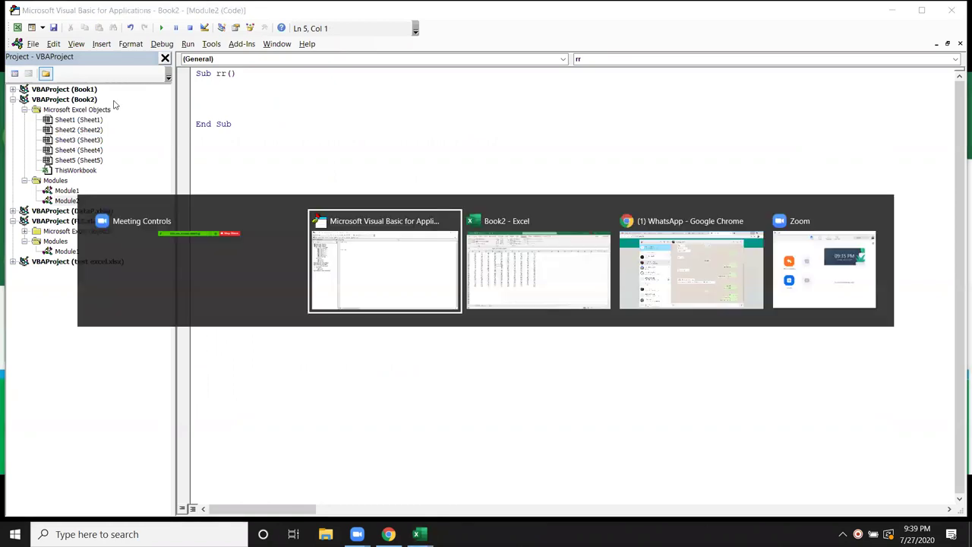
key(Tab)
click(54, 146)
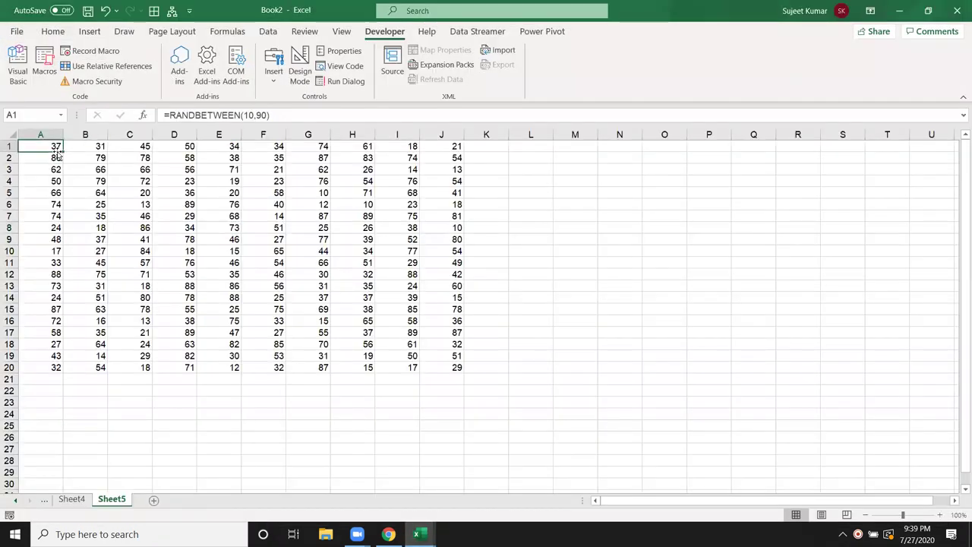
key(alt+Tab)
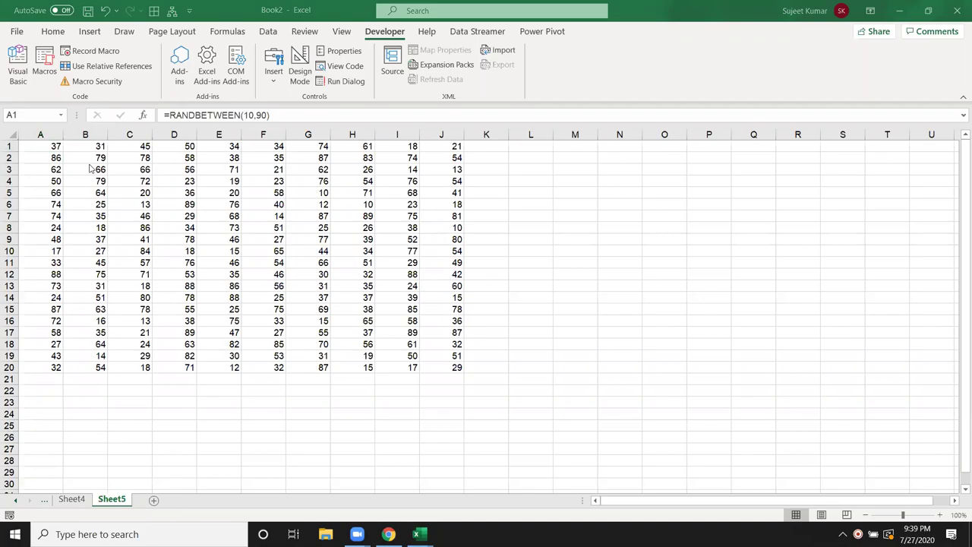
key(alt+Tab)
key(alt+Tab)
click(199, 92)
text(range)
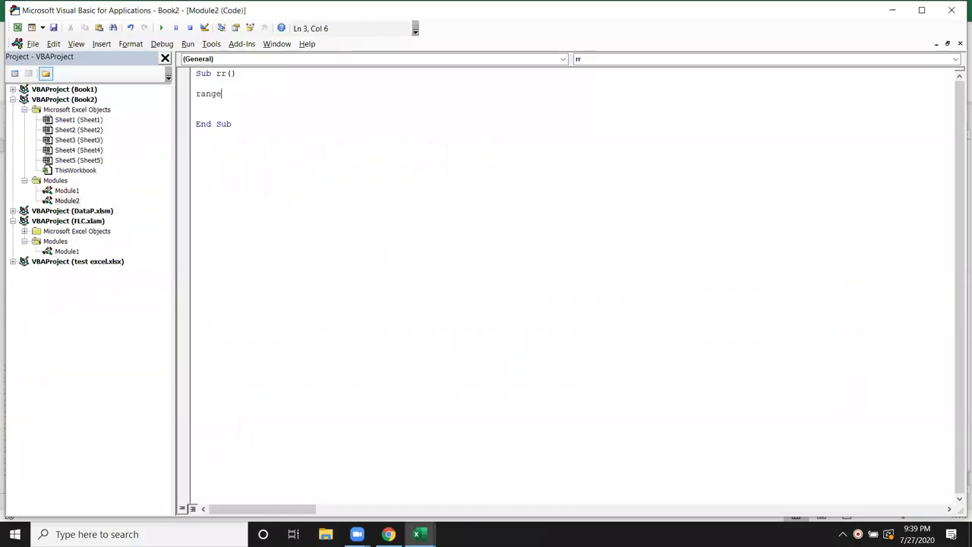
text(("a1").sel)
key(Return)
key(BackSpace)
key(BackSpace)
key(BackSpace)
key(BackSpace)
Extend the line to Range("a1", "J1").Select after checking the data in Excel
key(alt+Tab)
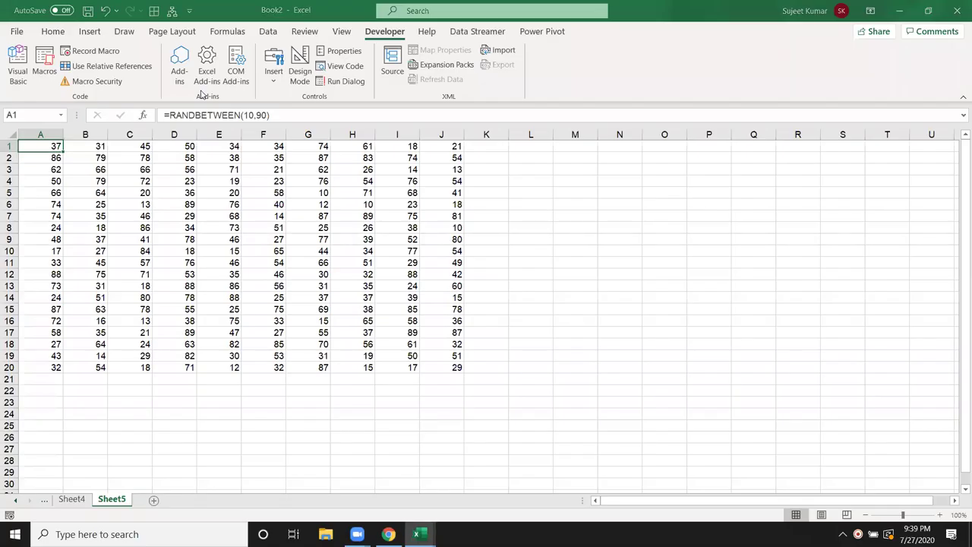
key(alt+Tab)
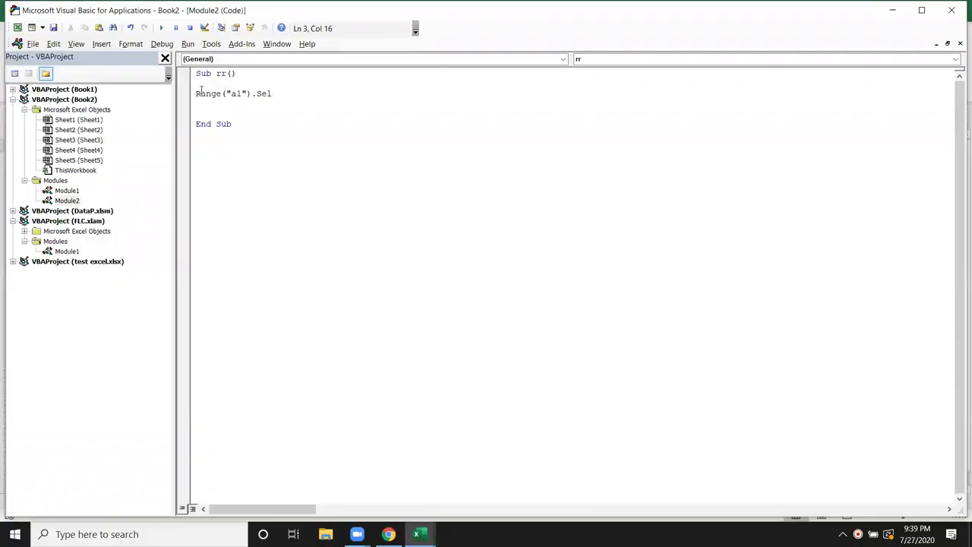
key(BackSpace)
key(BackSpace)
key(BackSpace)
key(BackSpace)
key(BackSpace)
text(,"J1")
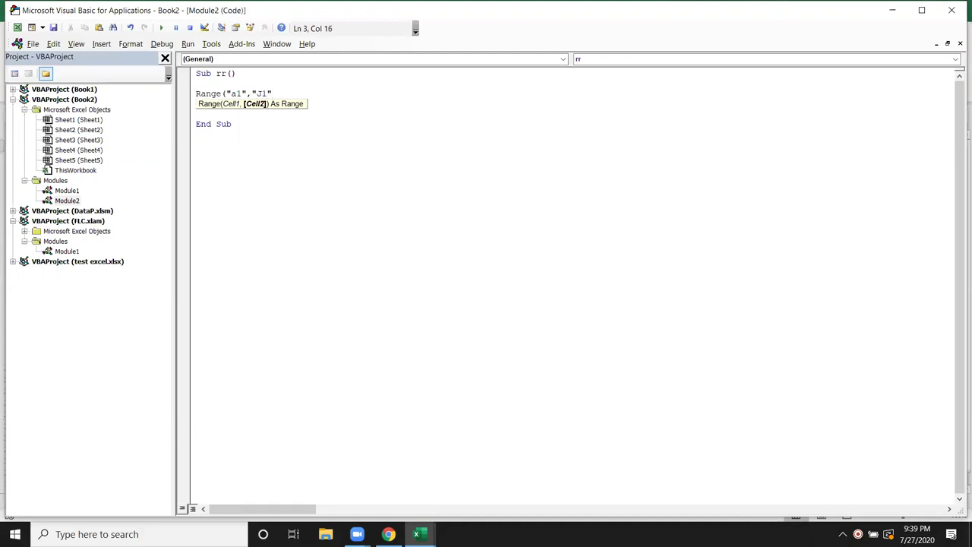
text())
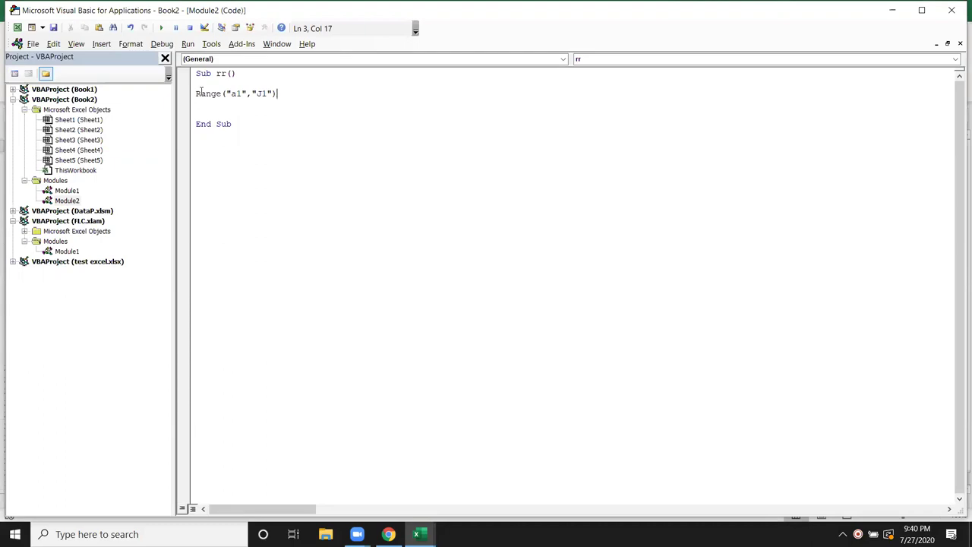
text(.sel)
key(Return)
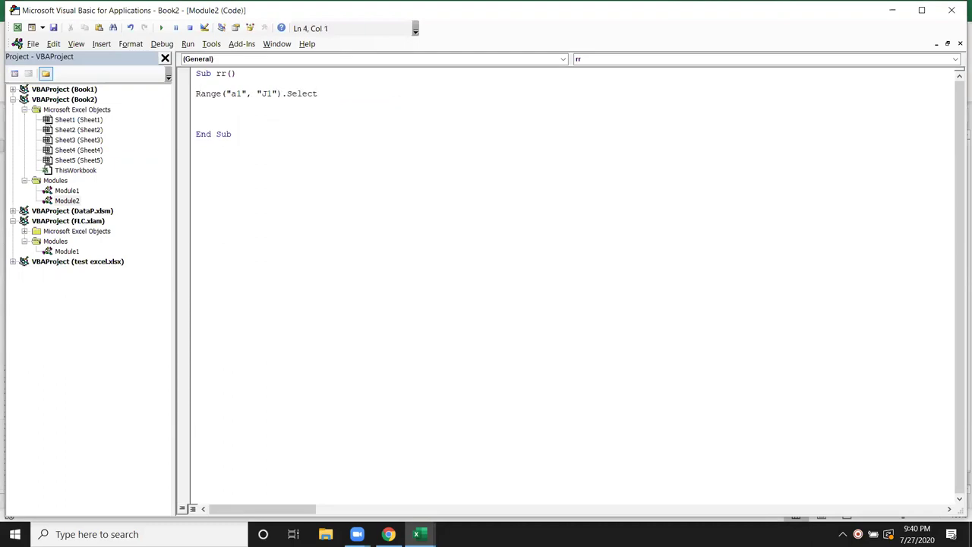
Show in Excel that row 1's data spans A1 to J1 with Ctrl+Shift+Right
key(alt+Tab)
key(alt+Tab)
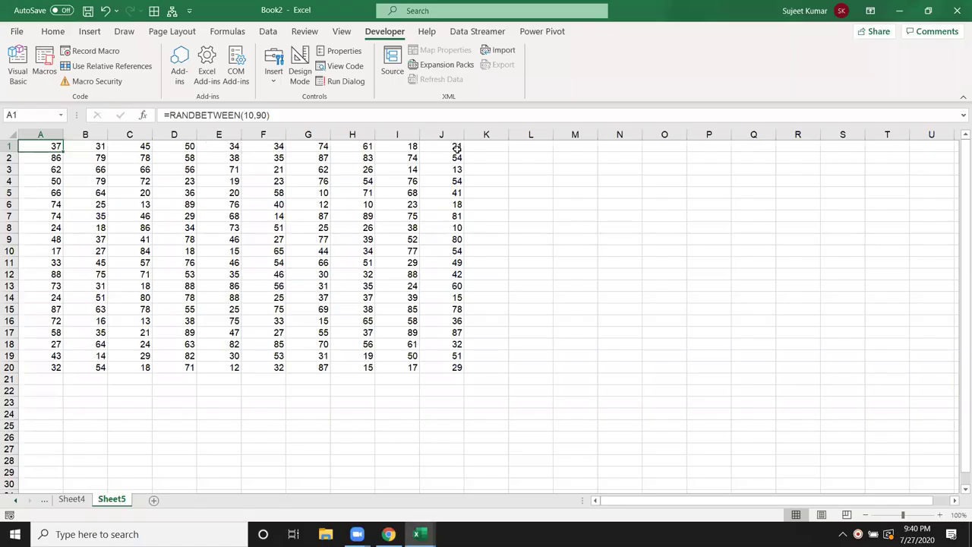
click(456, 145)
click(45, 150)
key(ctrl+shift+Right)
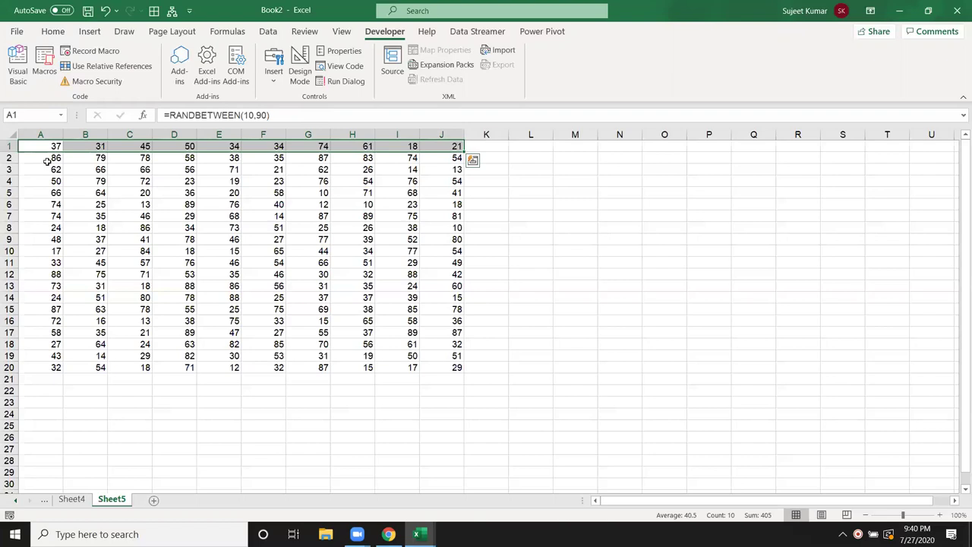
key(Left)
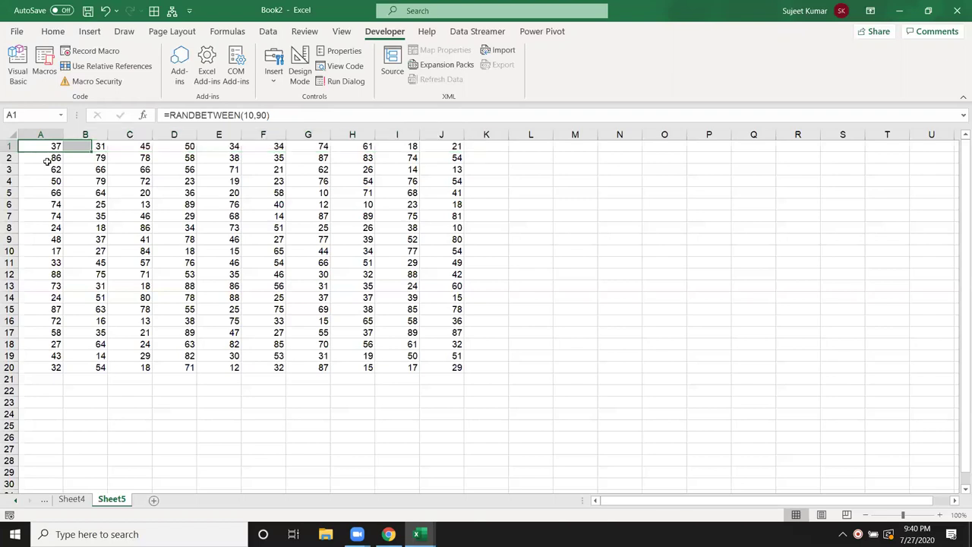
Back in the editor, insert a blank line above the Range line
key(alt+Tab)
key(Tab)
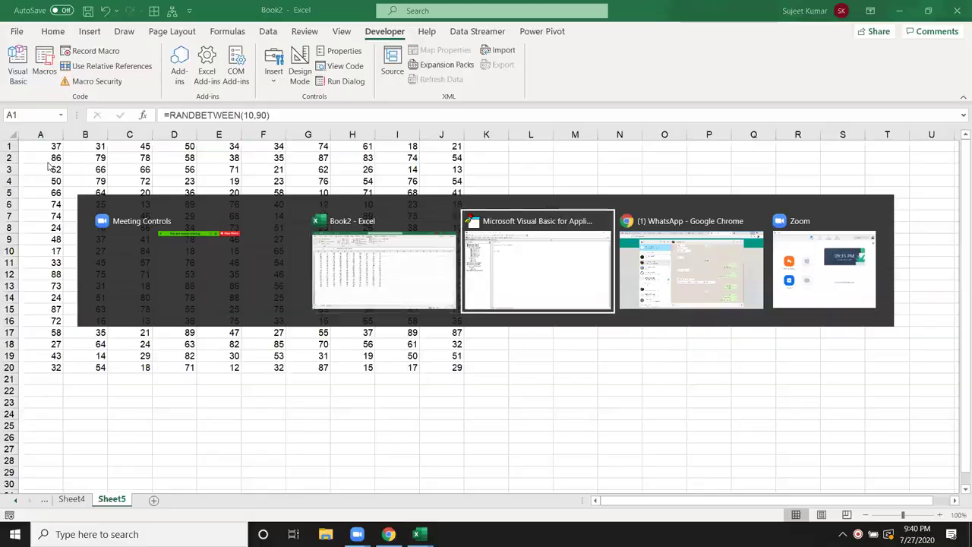
key(Return)
key(Up)
key(Up)
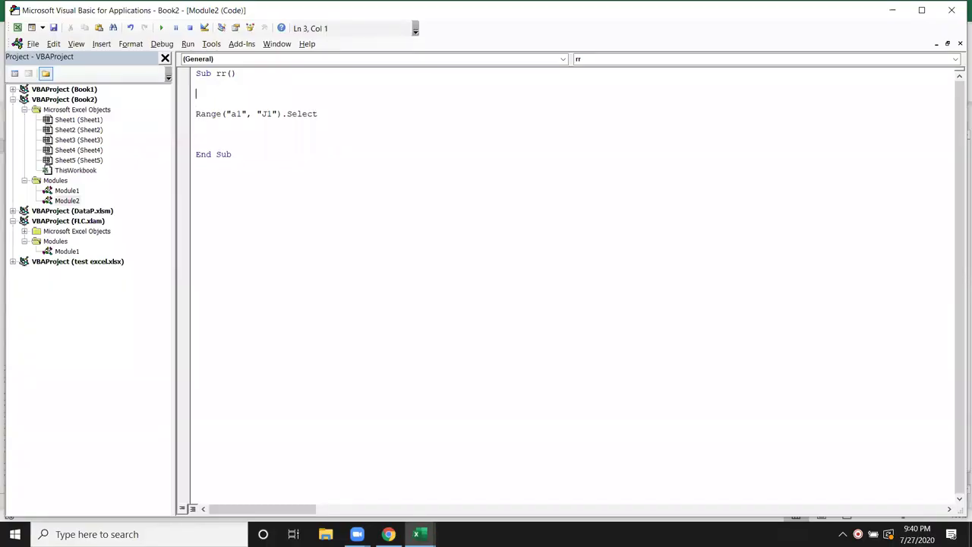
Type Range("a1").End(xlToRight).Select on the blank line
text(range("a1").end()
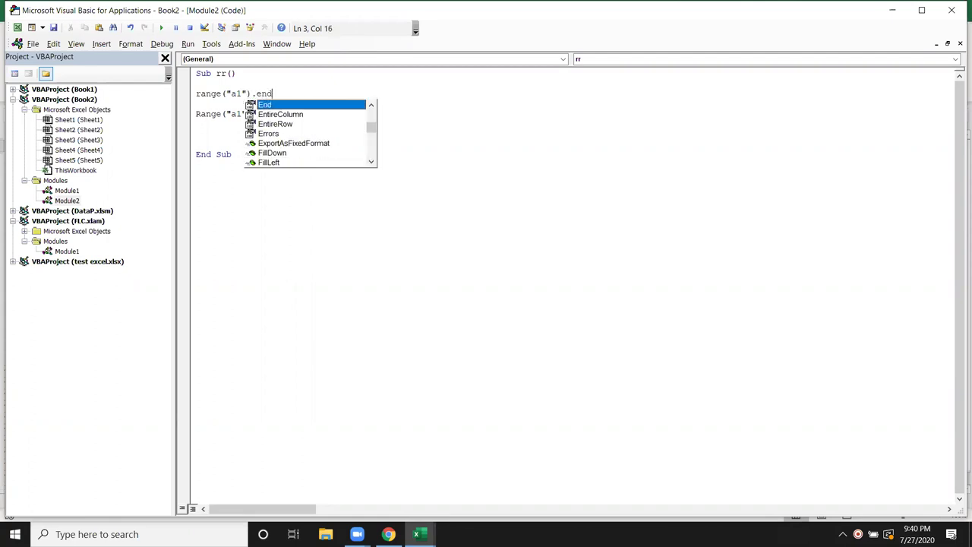
key(Tab)
text(()
key(Down)
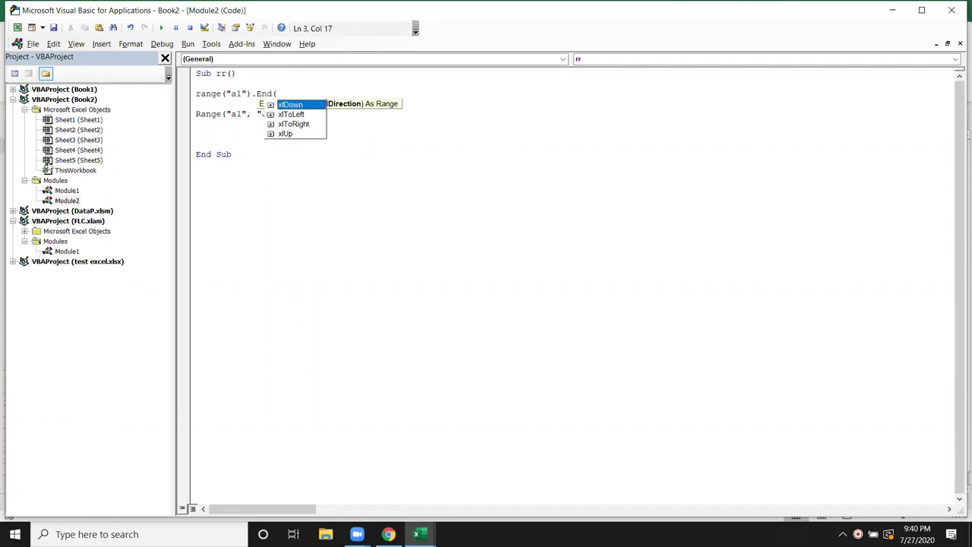
key(Down)
key(Down)
key(Down)
key(Up)
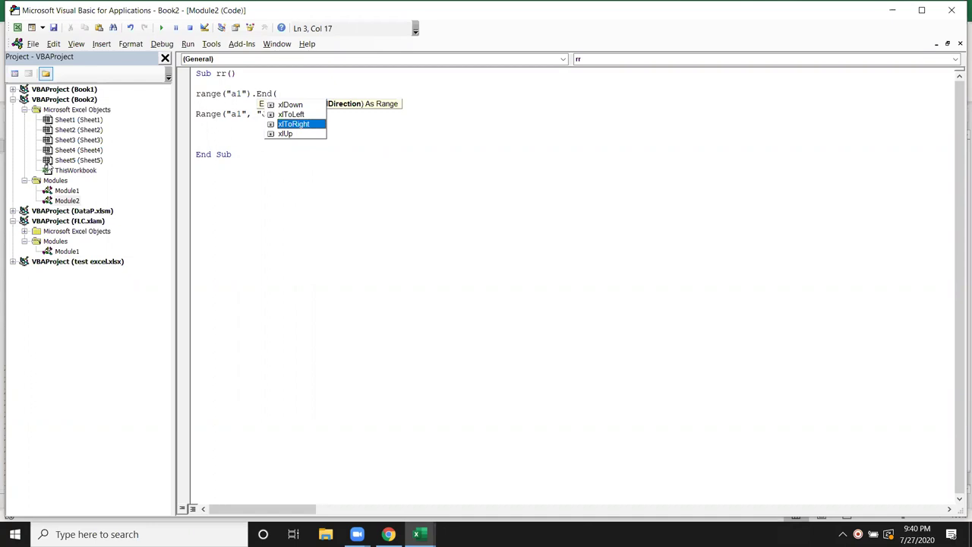
key(Tab)
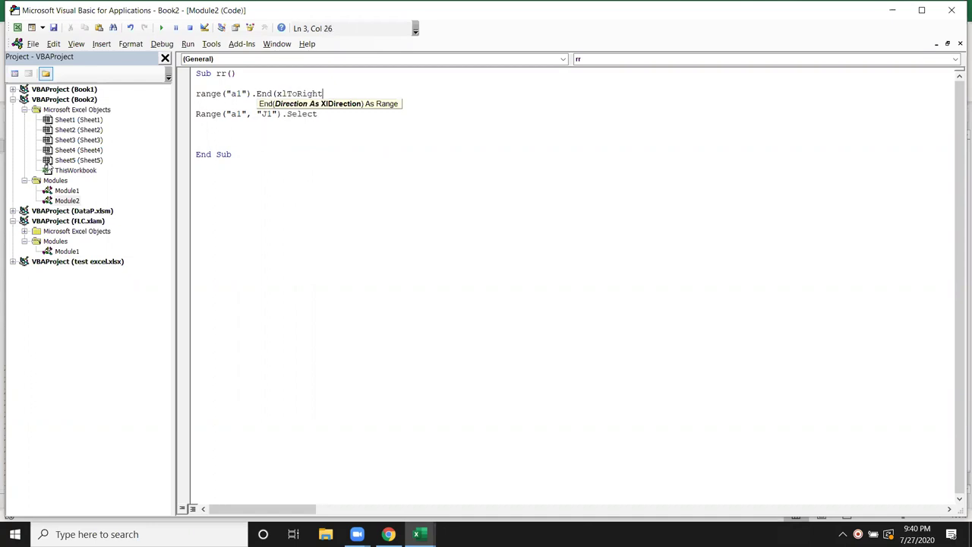
text())
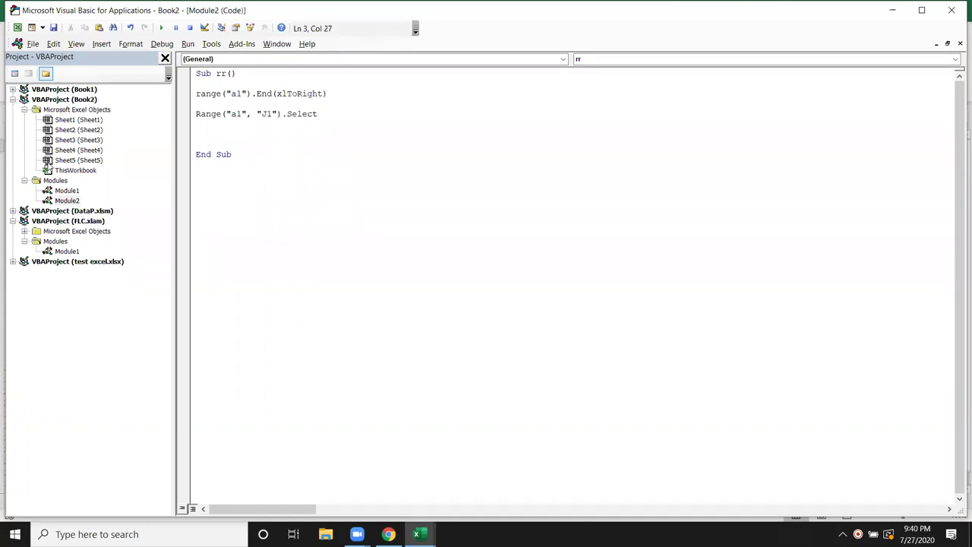
text(.se)
key(Return)
Demonstrate Ctrl+arrow jumps and the A1:J1 selection in Excel, then return to the editor
key(alt+Tab)
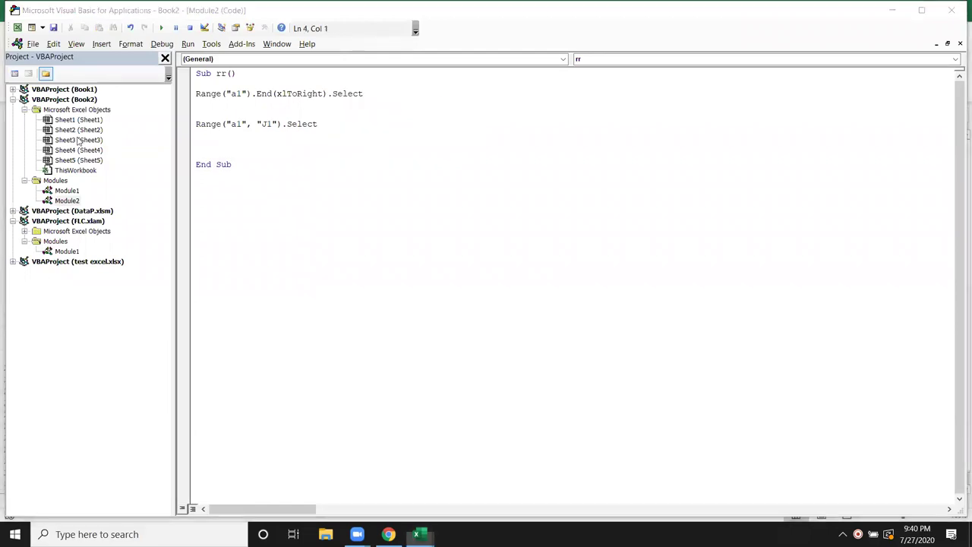
key(alt+Tab)
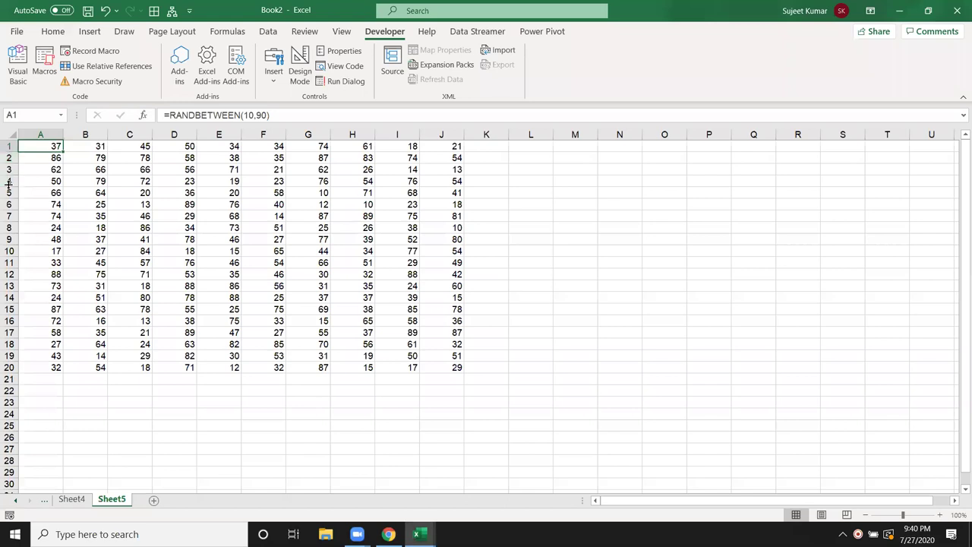
key(ctrl+Right)
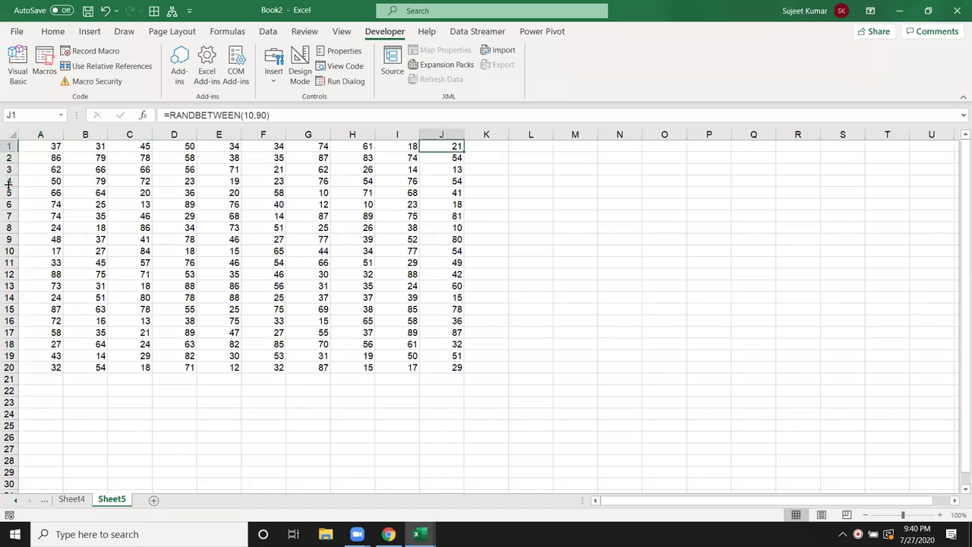
key(ctrl+Down)
key(ctrl+Up)
key(ctrl+Left)
key(ctrl+shift+Right)
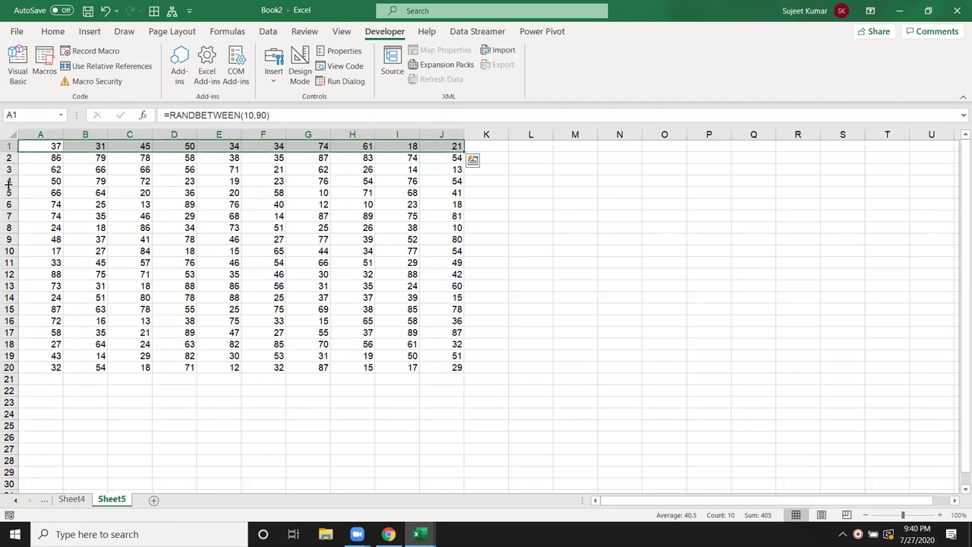
key(alt+Tab)
key(alt+Tab)
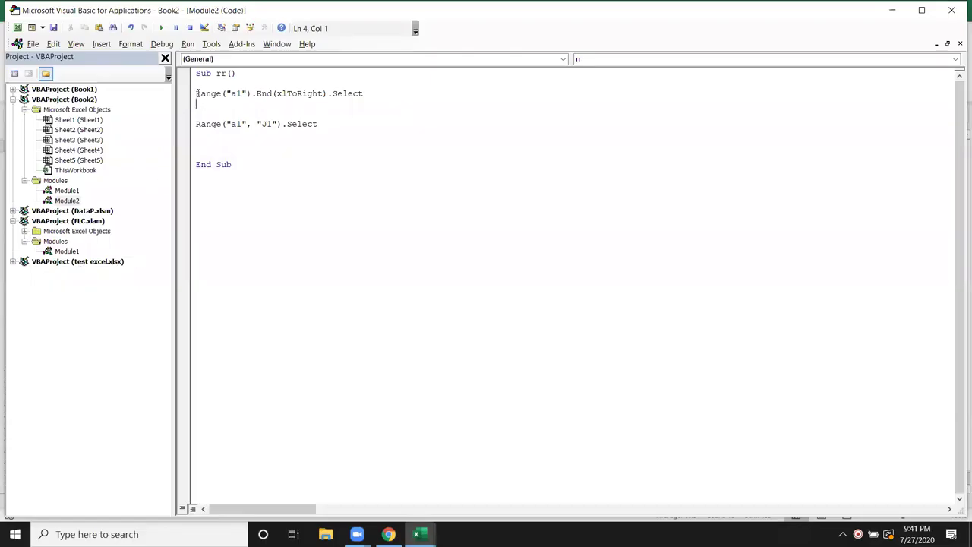
Replace "J1" with Range("a1").End(xlToRight), making Range("a1", Range("a1").End(xlToRight)).Select
drag(196, 93, 329, 94)
key(ctrl+c)
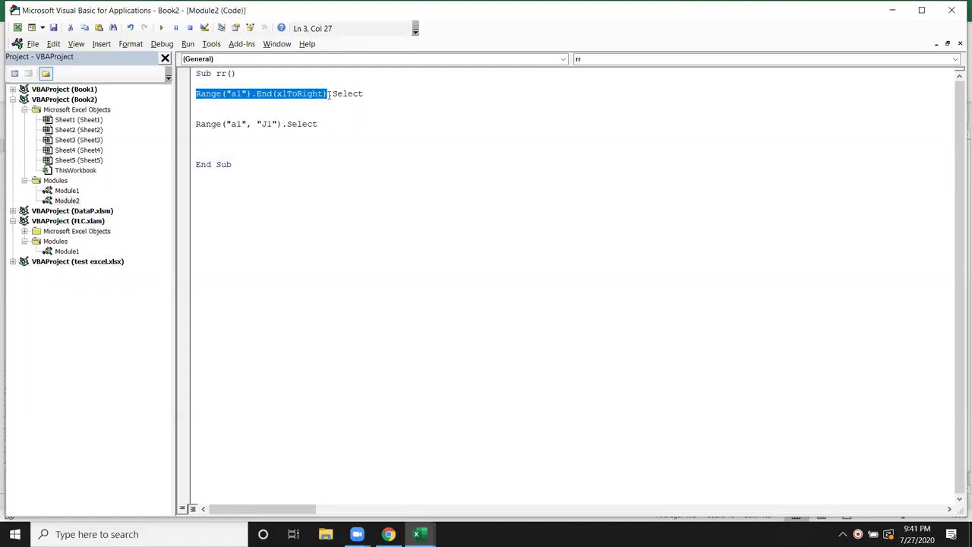
click(277, 124)
drag(277, 124, 256, 124)
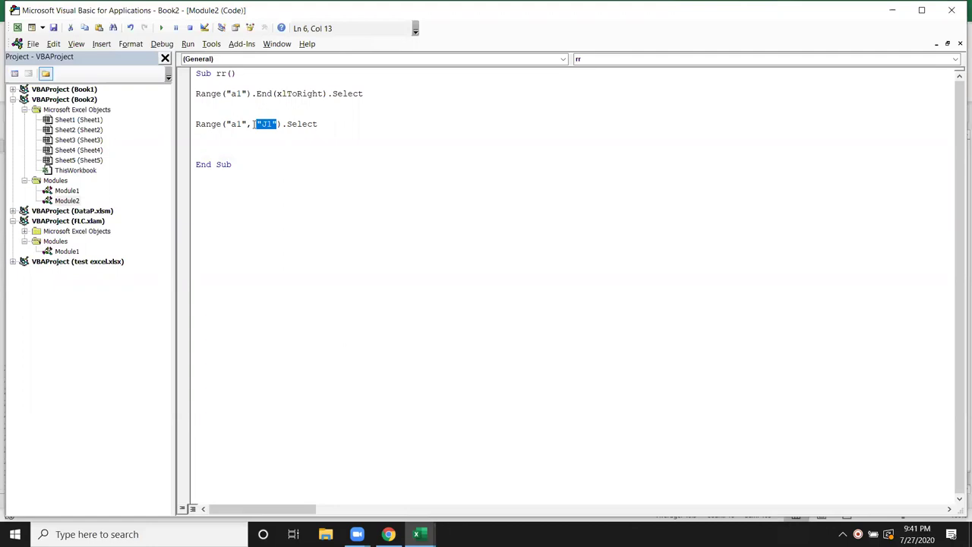
key(ctrl+v)
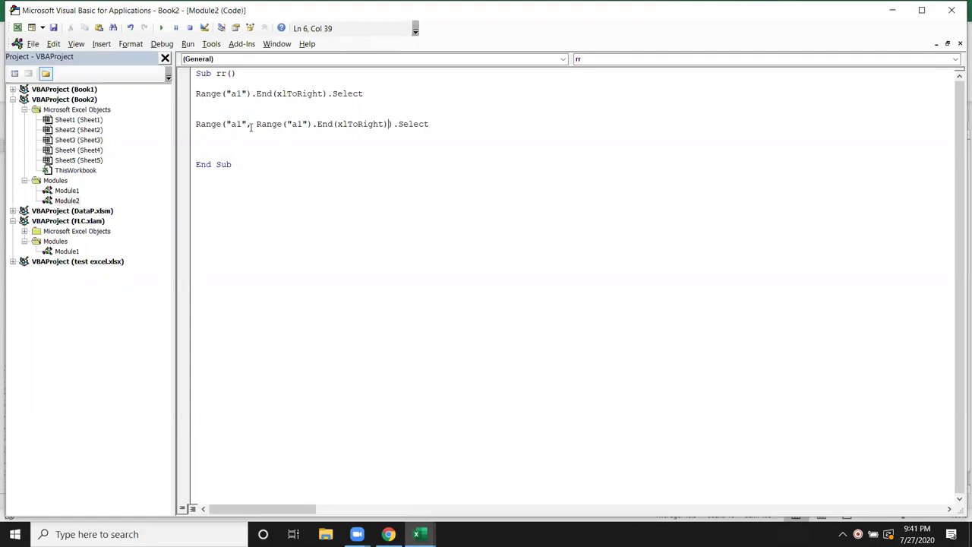
text())
click(269, 152)
click(206, 124)
drag(252, 124, 389, 124)
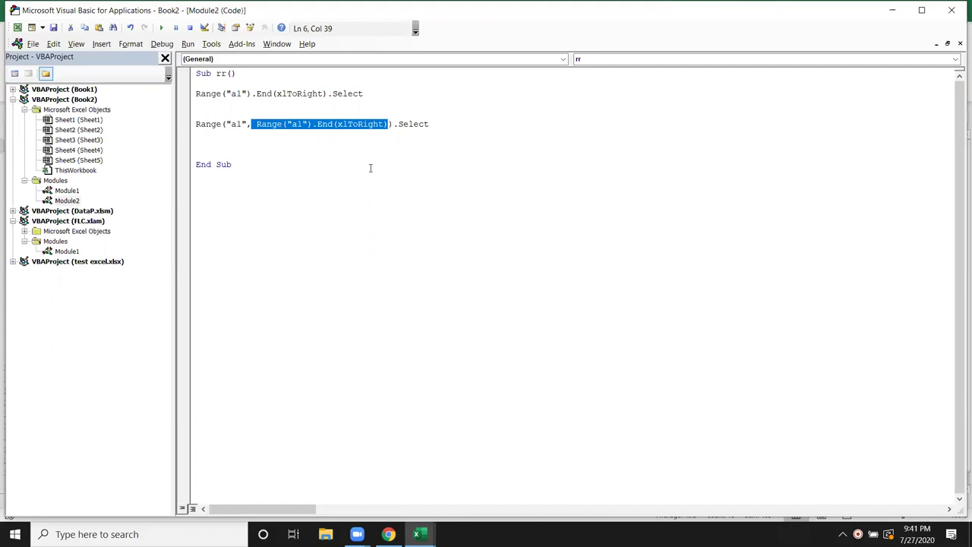
key(Down)
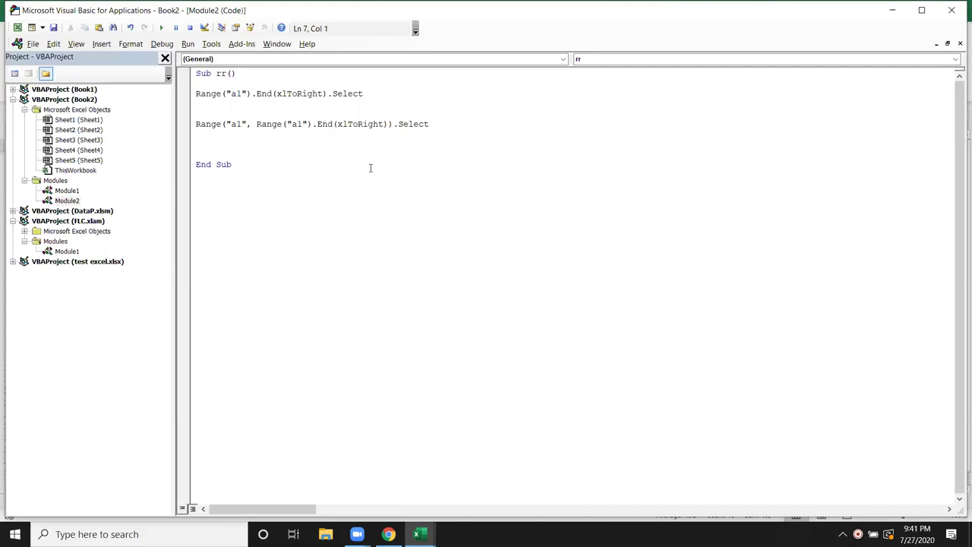
Preview the downward selection in Excel, then begin a new range line below
key(alt+Tab)
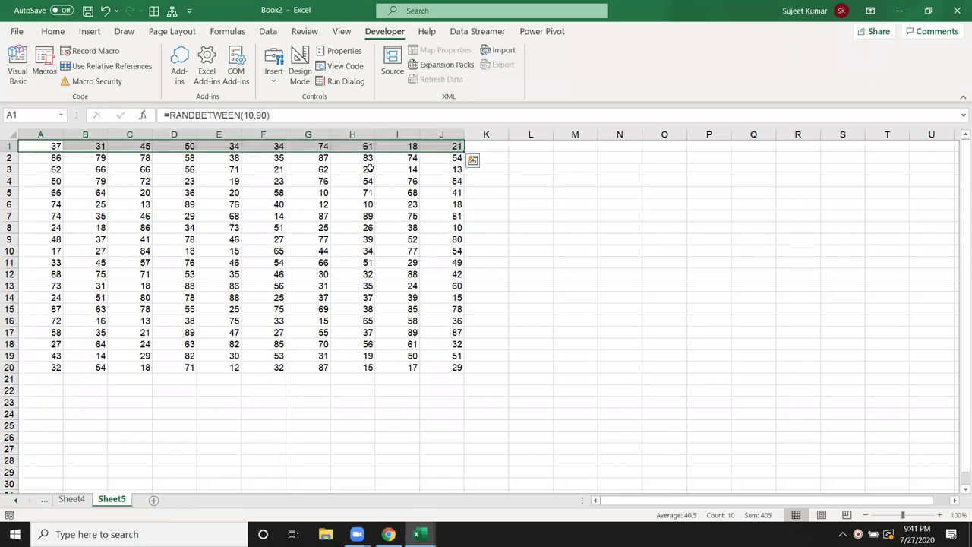
key(ctrl+shift+Down)
key(ctrl+shift+Up)
key(alt+Tab)
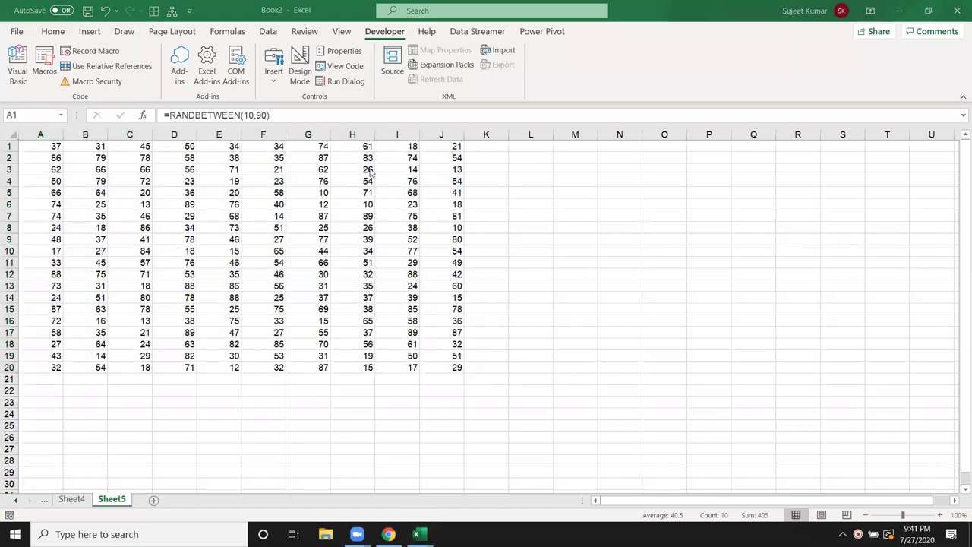
key(alt+Tab)
key(alt+Tab)
text(range)
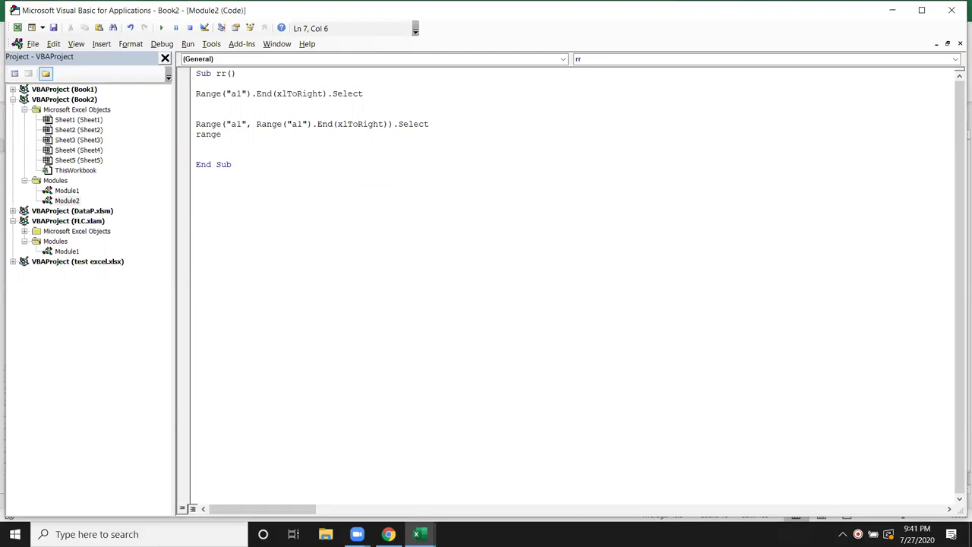
text(("A)
Type the third line as range(selection,selection.end(xldown)).select, correcting typos
key(BackSpace)
key(BackSpace)
text(selection)
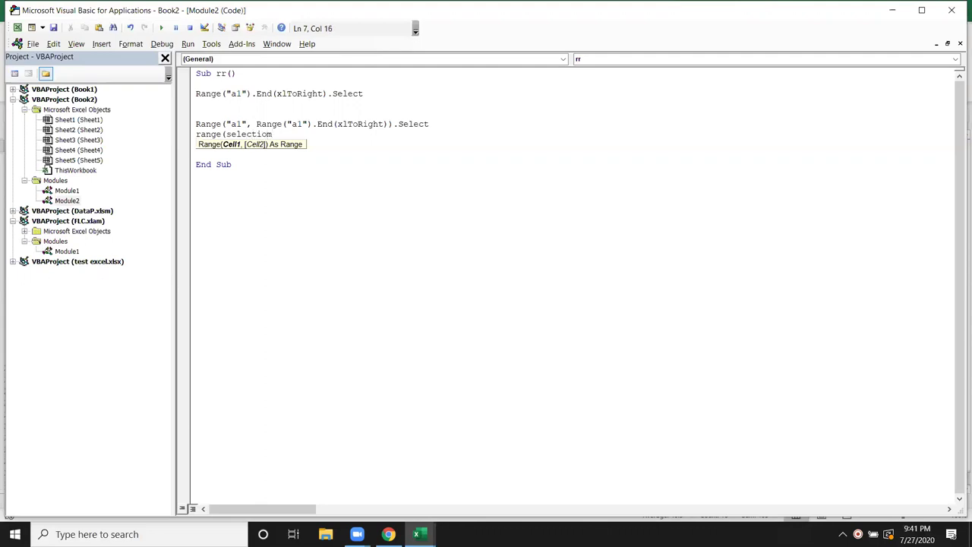
key(BackSpace)
text(n,)
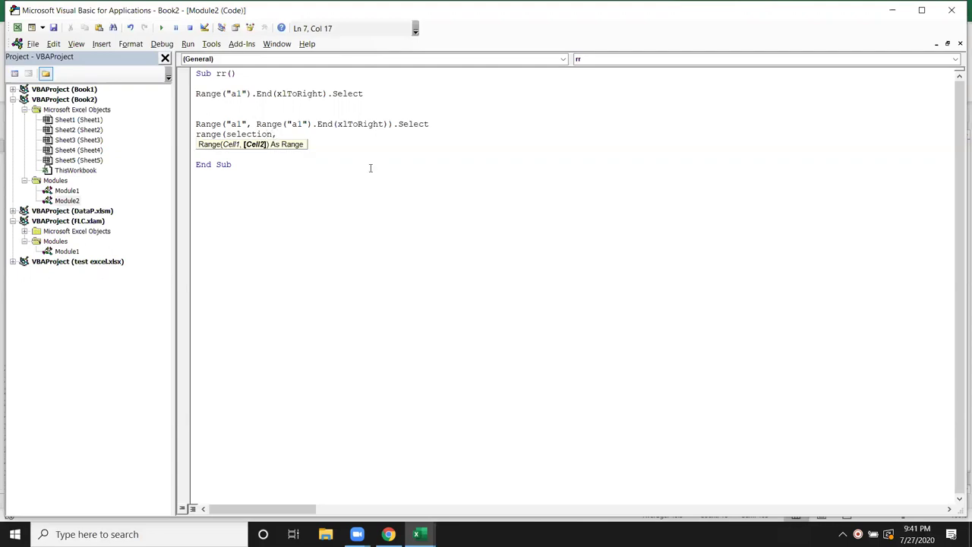
text(selection)
text(e)
text(nd)
text((xldown)
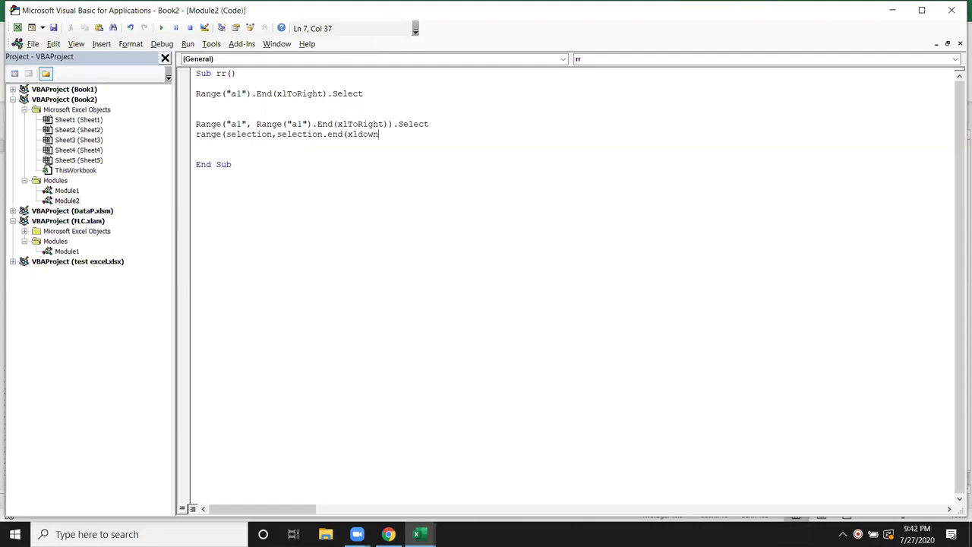
text()).sel)
Finish the xlDown line, preview the A1:J20 block in Excel, and empty E1 and A7
key(Return)
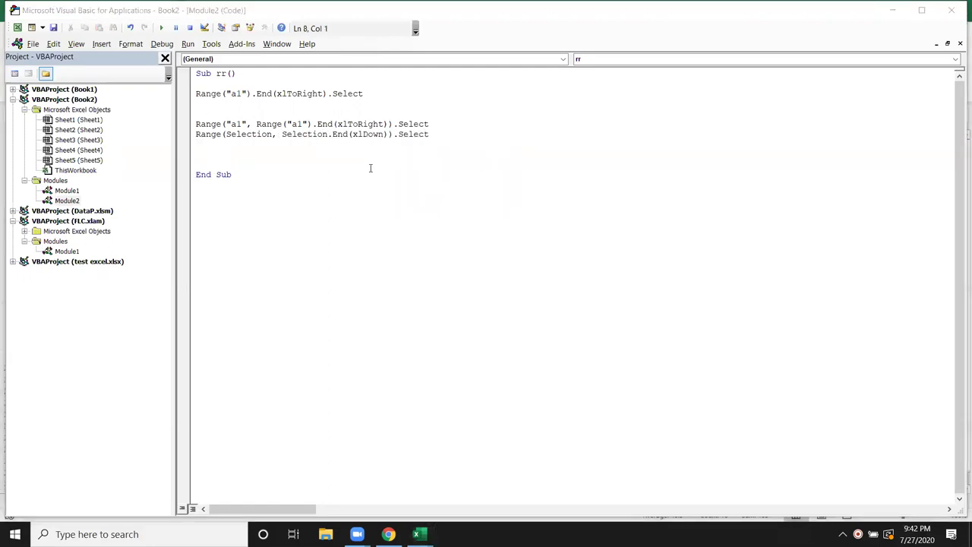
key(alt+Tab)
key(alt+Tab)
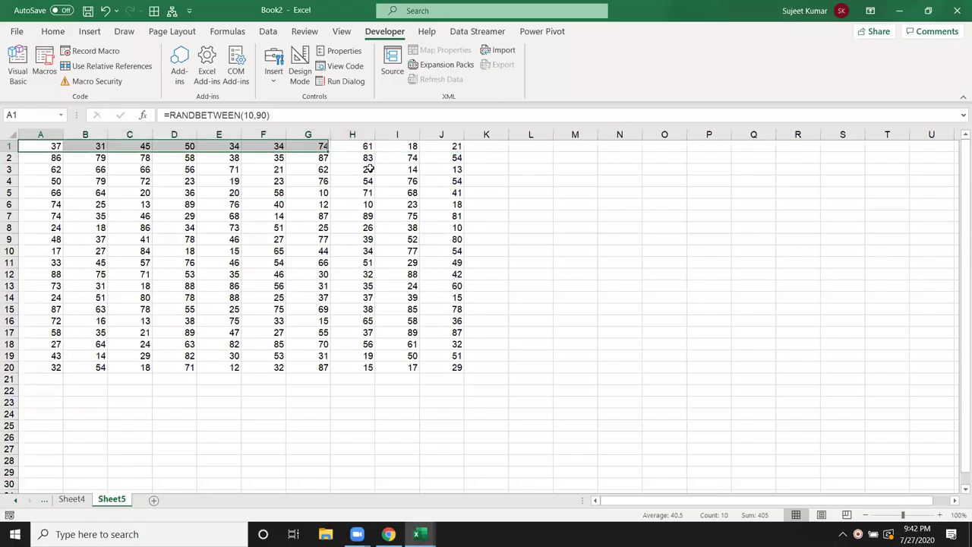
key(ctrl+shift+Right)
key(ctrl+shift+Down)
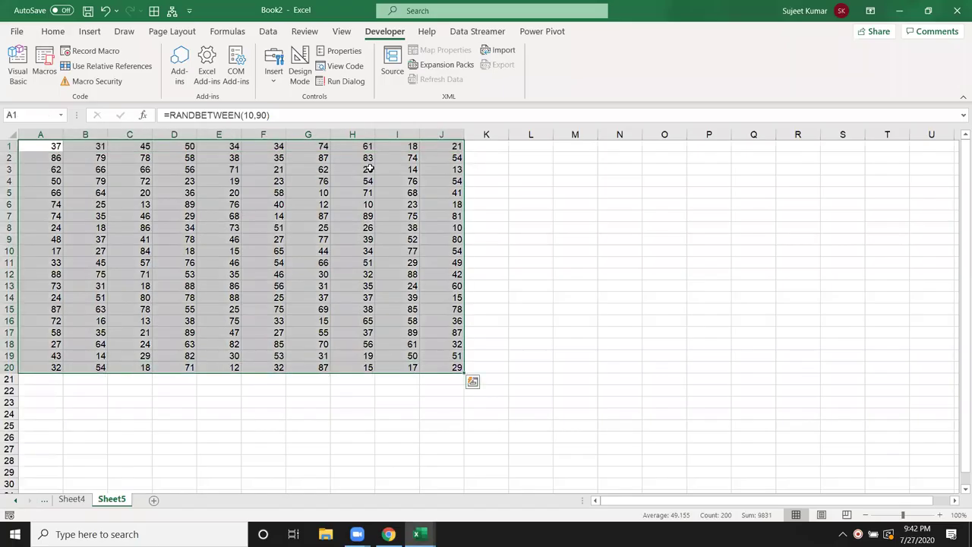
key(ctrl+shift+m)
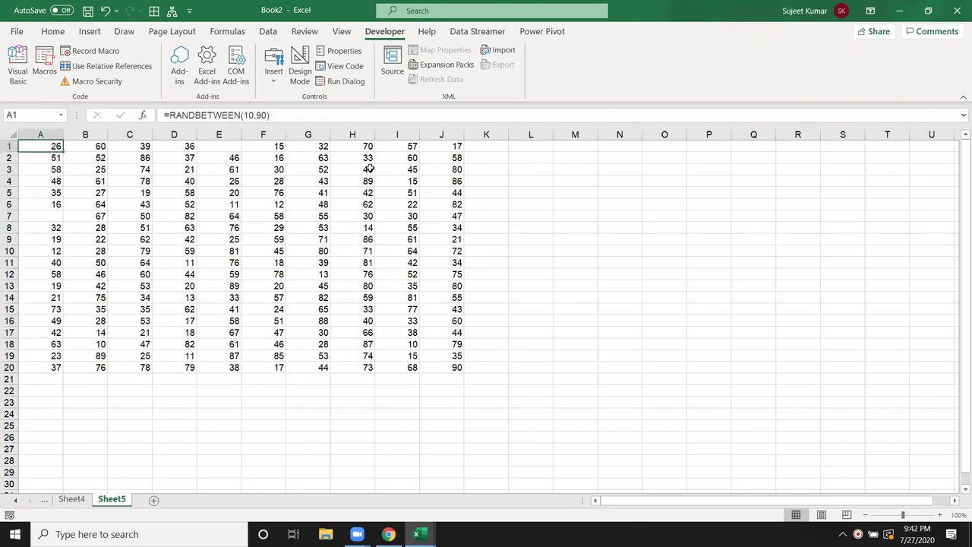
View the Developer macro list, cancel, and rename the sub to r_r
key(alt)
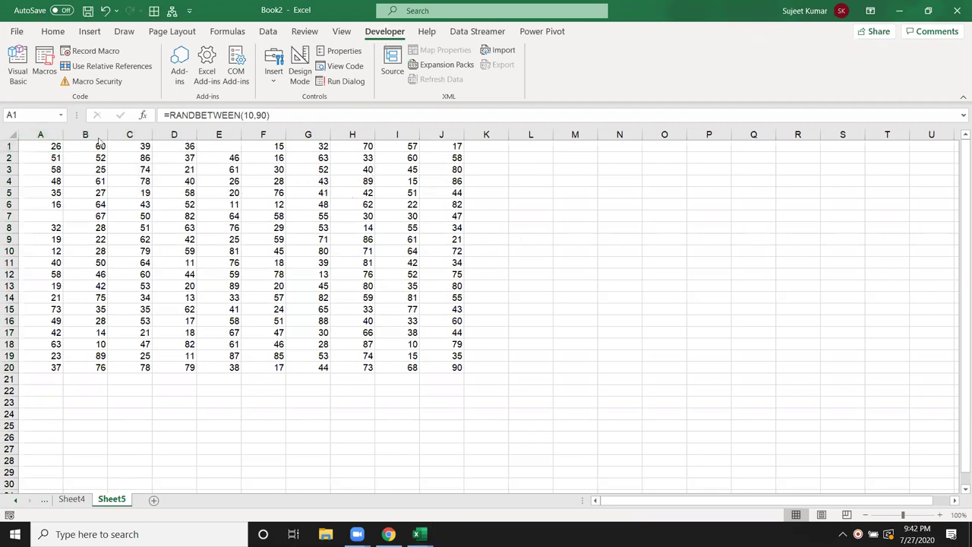
click(44, 68)
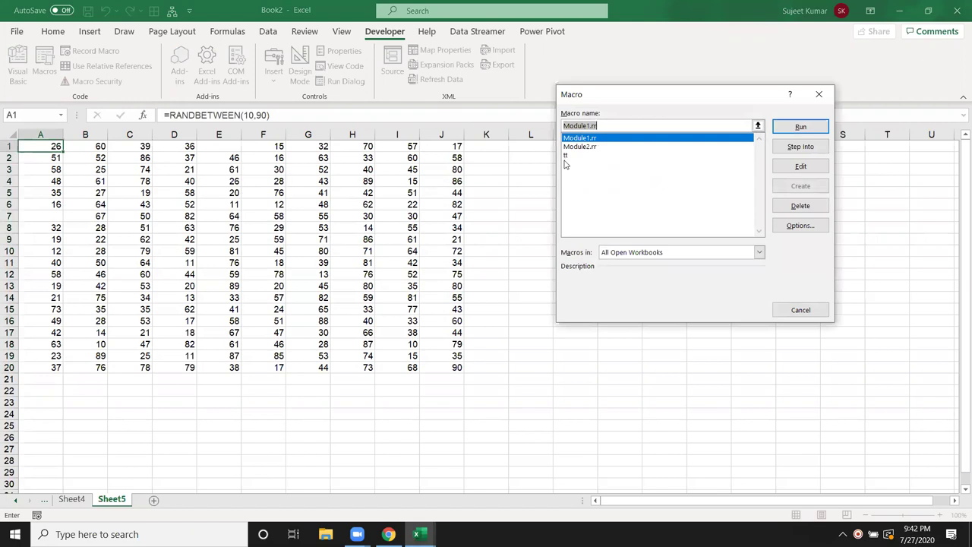
key(Return)
key(alt+Tab)
click(221, 74)
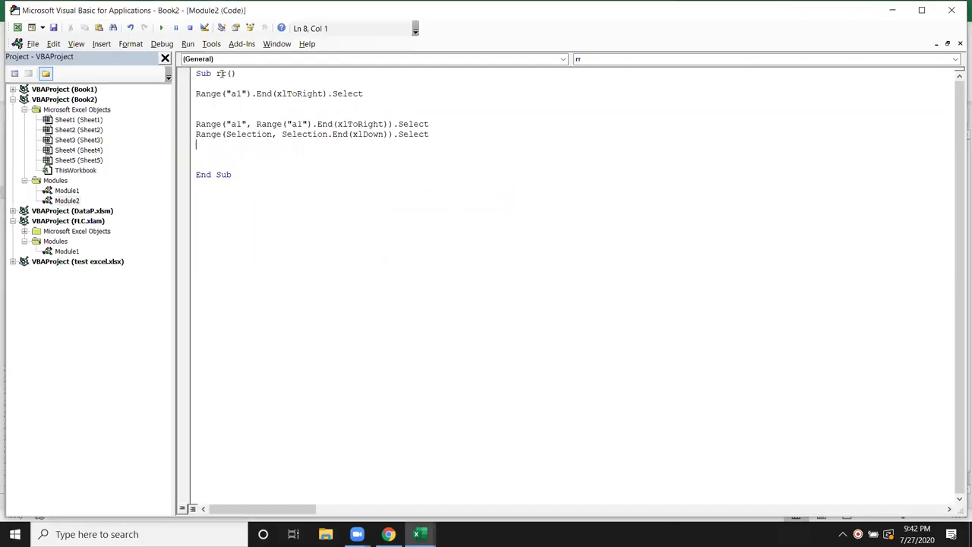
text(_)
click(233, 114)
Run r_r and inspect its A1:D6 selection stopping at the gaps on Sheet5
click(161, 28)
key(alt+F11)
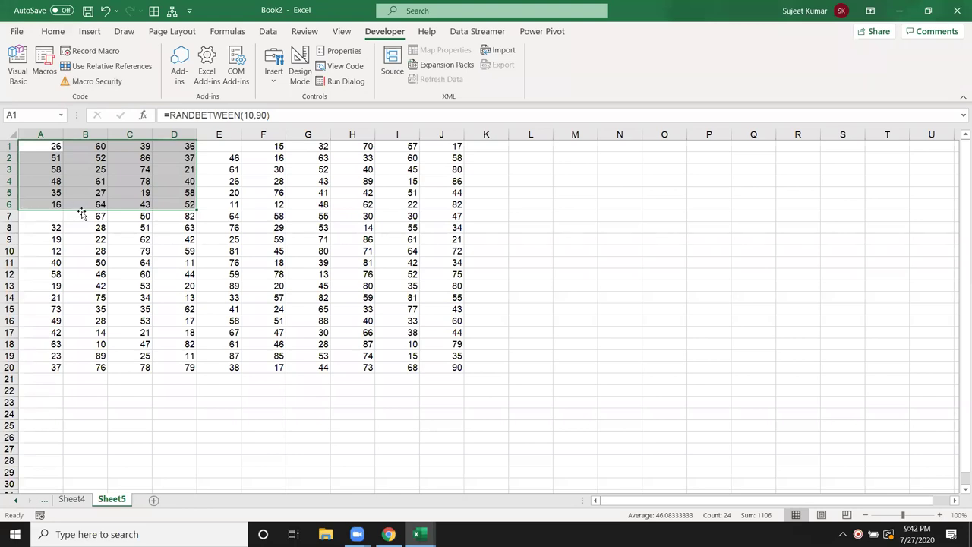
click(148, 228)
key(alt+F11)
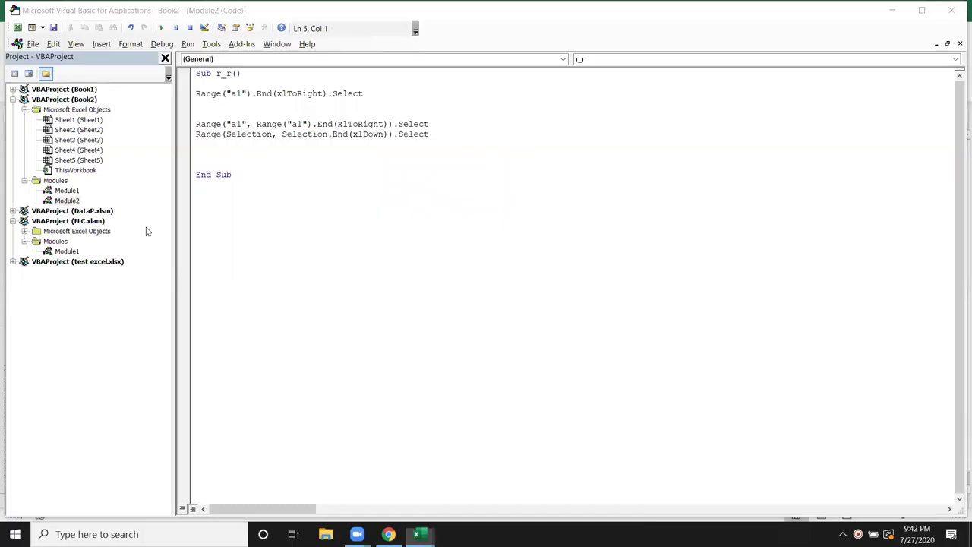
key(alt+F11)
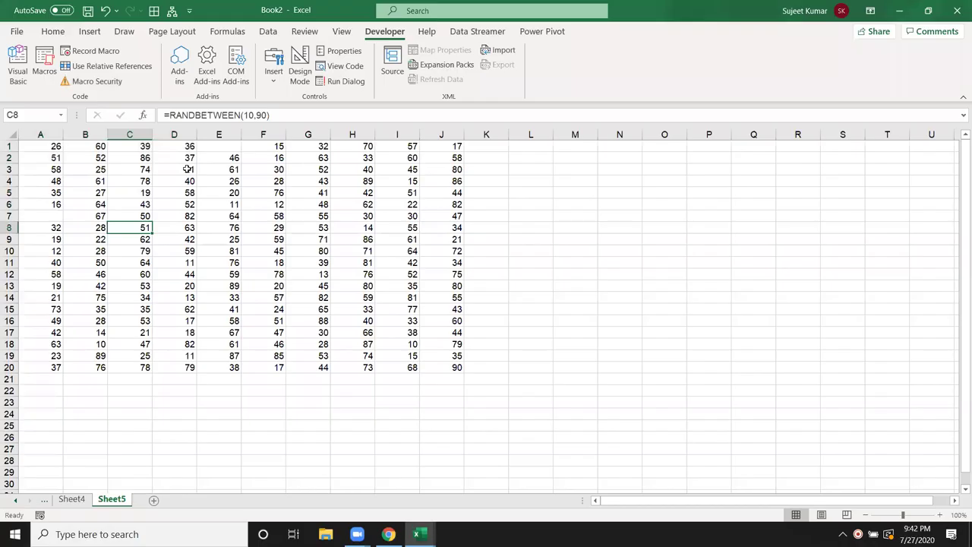
Enter 'a' in K8 and L7, comparing the Ctrl+A current region before and after
key(ctrl+a)
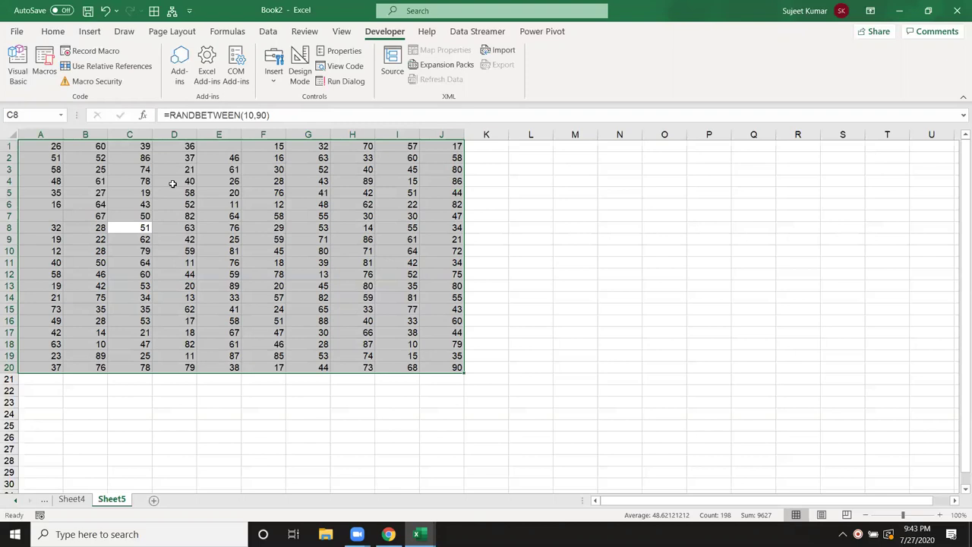
key(Right)
key(Right)
key(ctrl+Right)
key(Right)
key(Right)
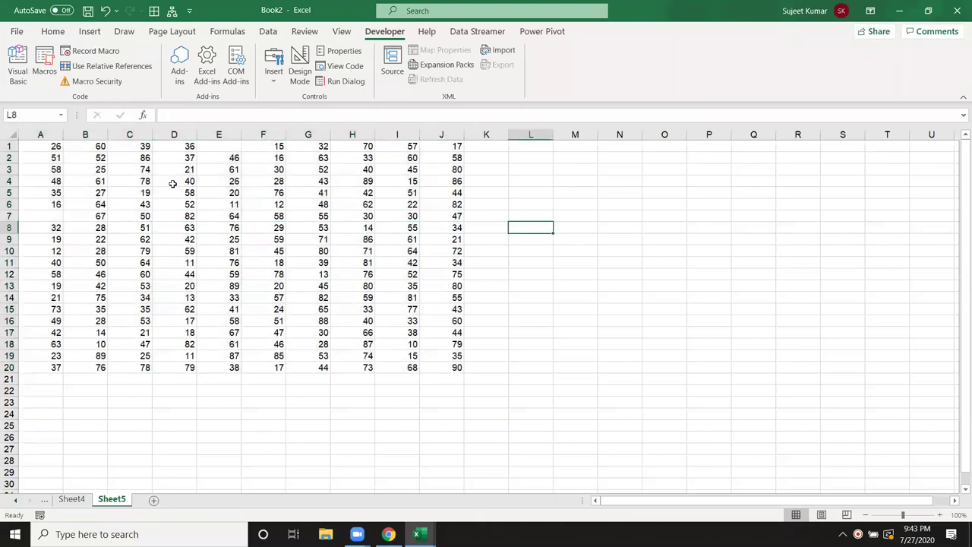
key(Left)
text(a)
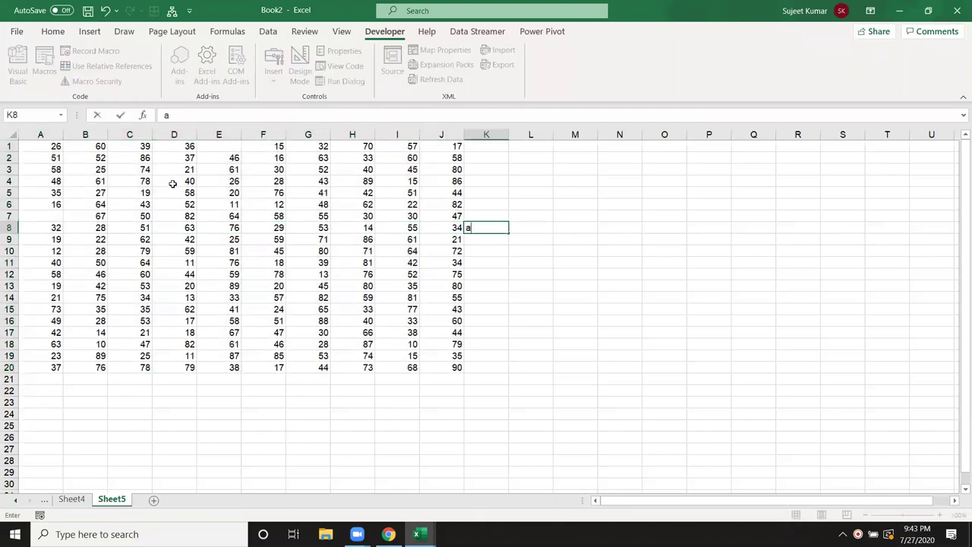
key(Right)
key(Up)
text(a)
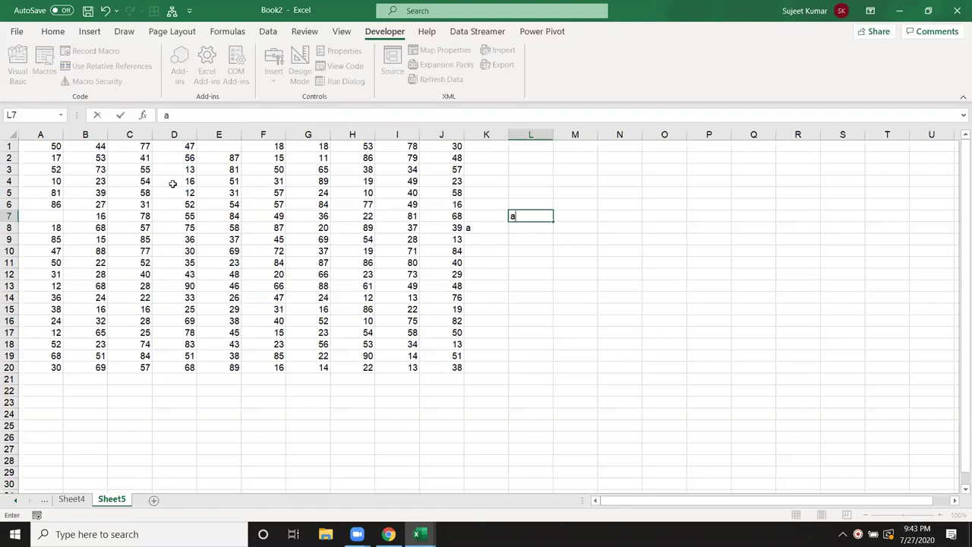
key(Left)
key(Left)
key(Left)
key(Left)
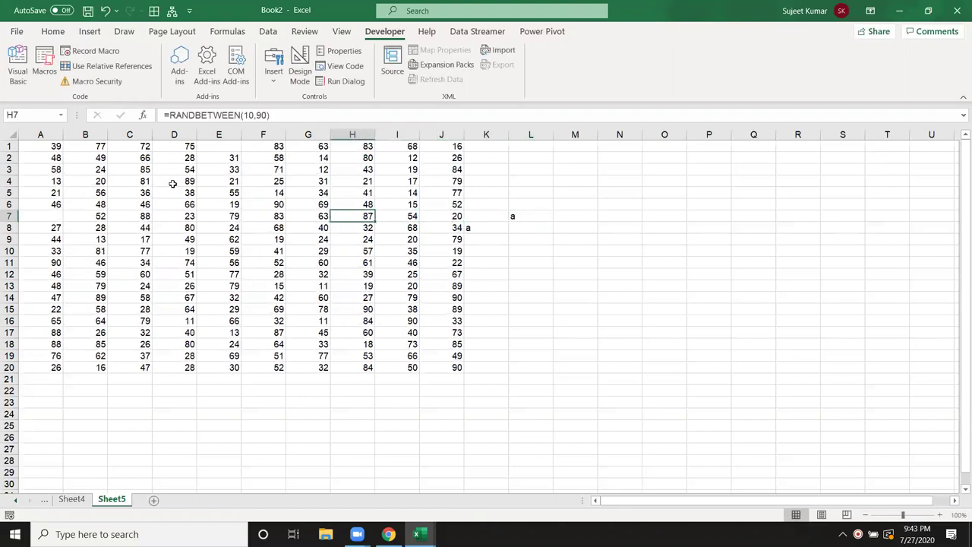
key(ctrl+a)
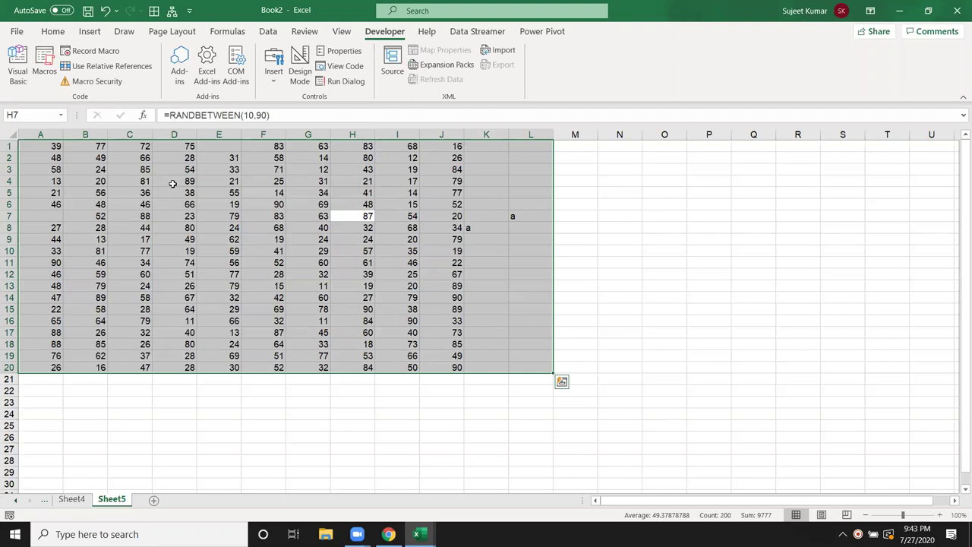
Deselect the data and open a blank line above End Sub in r_r
click(35, 160)
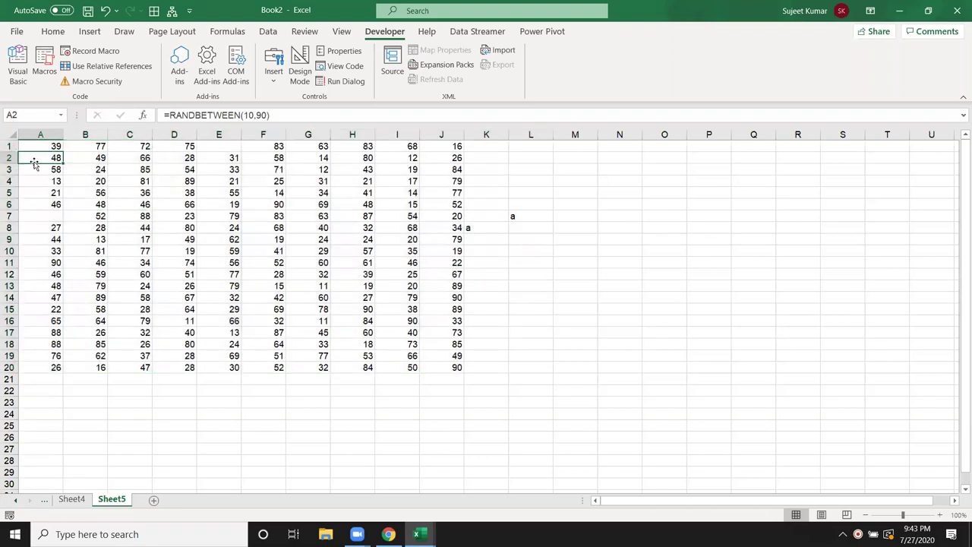
key(alt+F11)
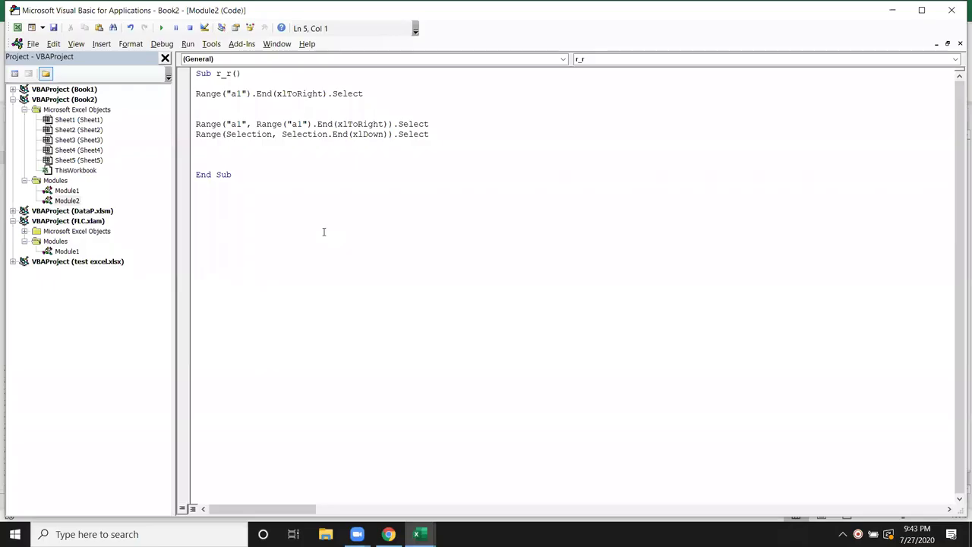
click(215, 156)
key(Return)
key(Return)
key(Up)
Enter r = Range("A65000").End(xlUp).Row on the new line
text(r=)
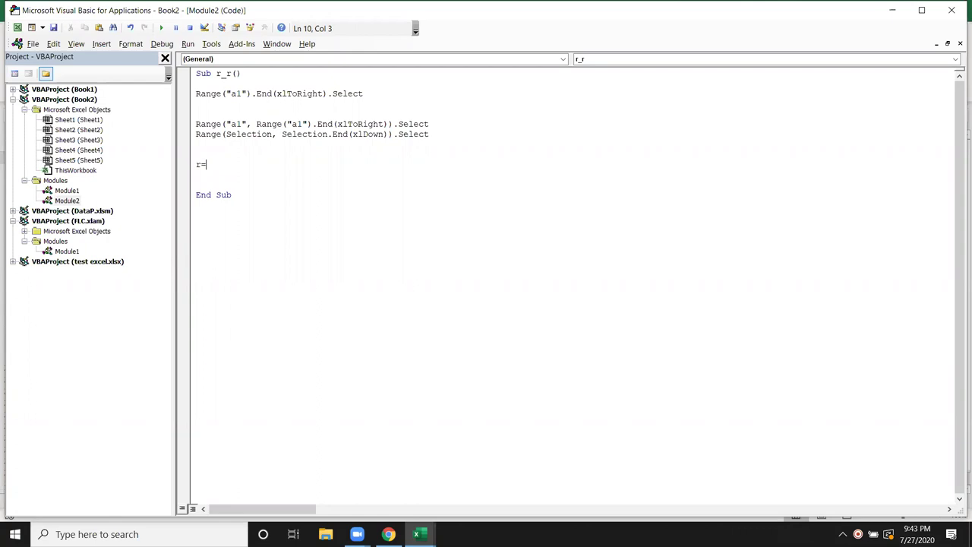
text(range)
text(("A65000"))
text(.wn)
key(BackSpace)
key(BackSpace)
key(BackSpace)
text(.end)
key(Tab)
text(()
key(Down)
key(Down)
key(Down)
key(Tab)
text().row)
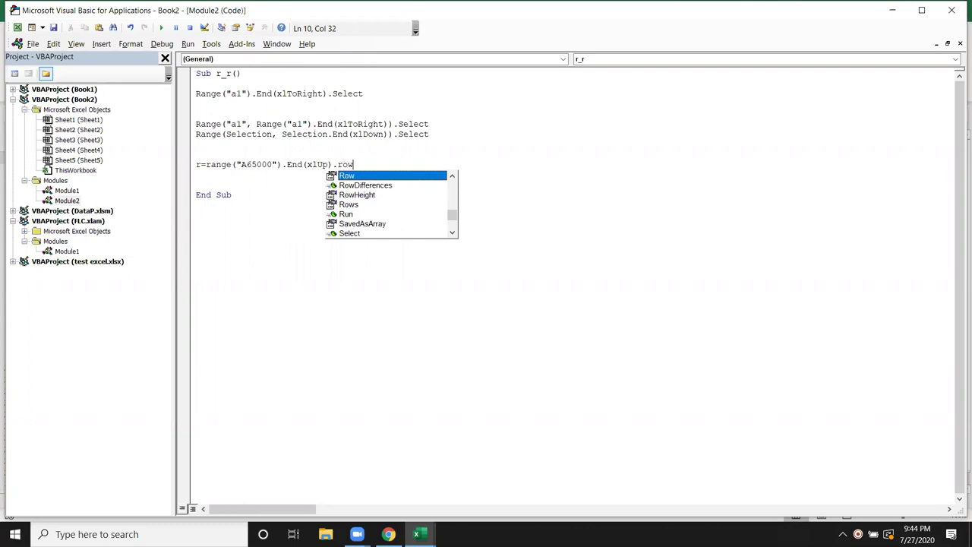
key(Return)
Confirm in Excel that column A's last filled cell is A20
key(alt+F11)
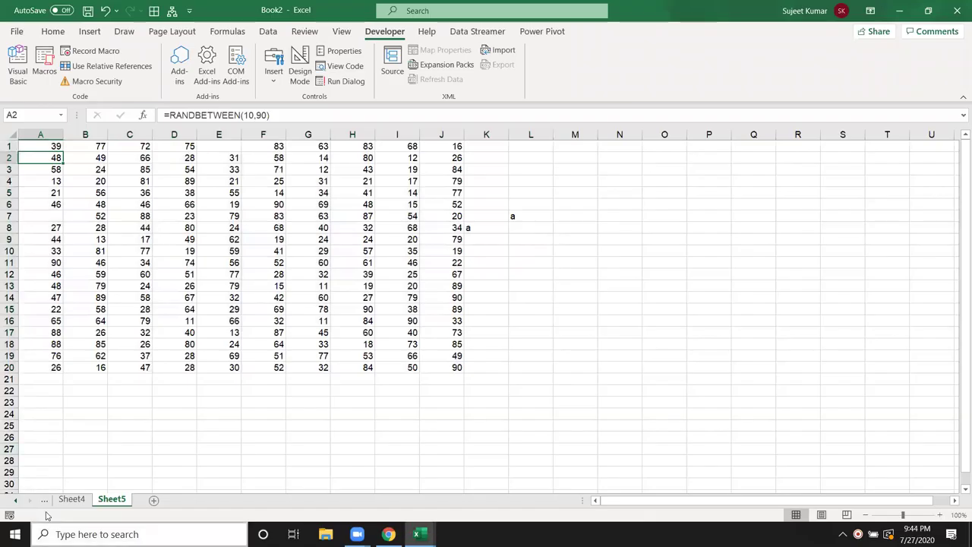
click(44, 480)
key(ctrl+Up)
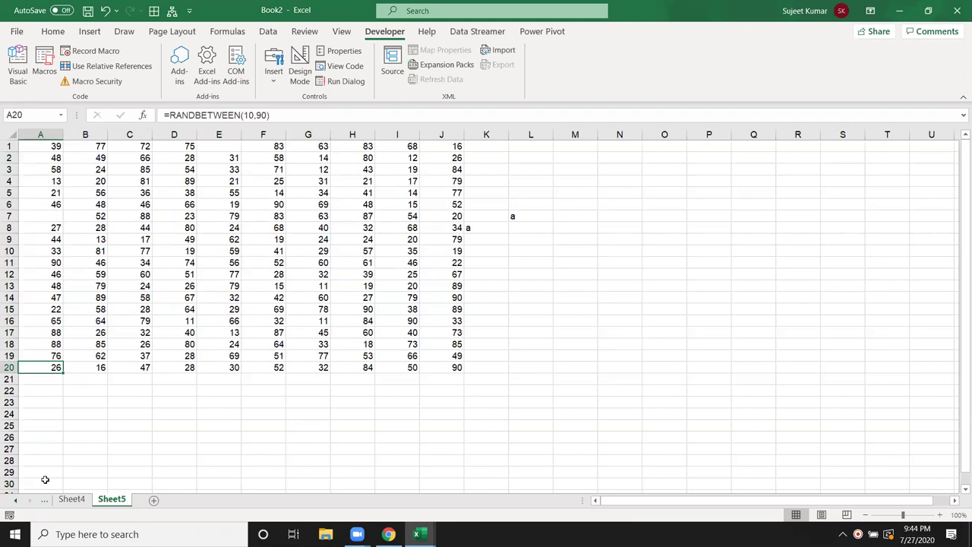
key(alt+F11)
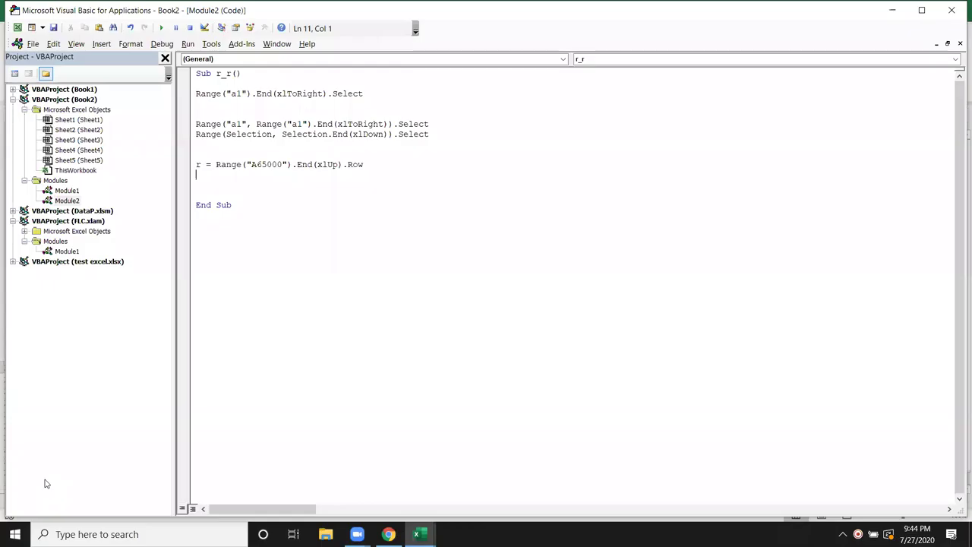
On a new line in Sub r_r, add c = Range("xfd1").End(xlToLeft).Column for row 1's last column
key(Down)
text(c=range("x)
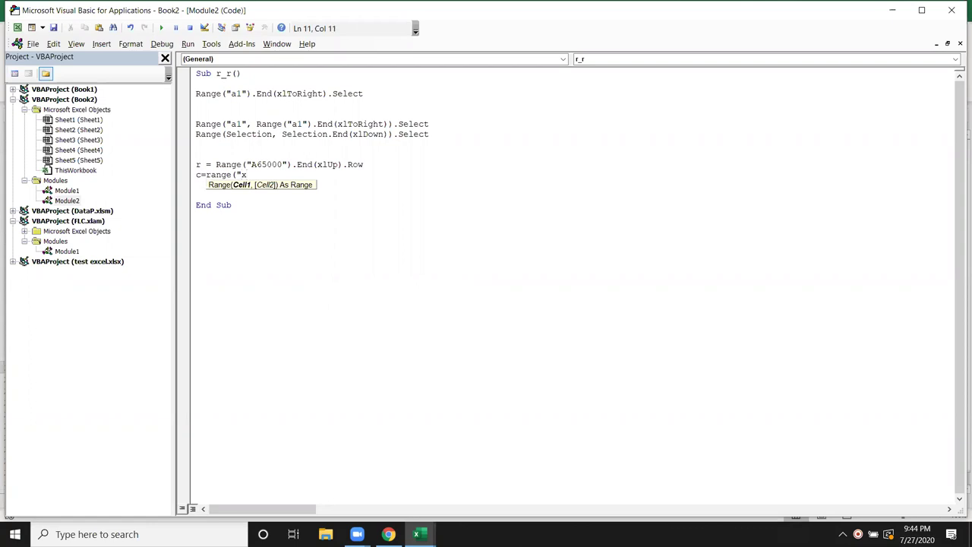
text(fd1").End()
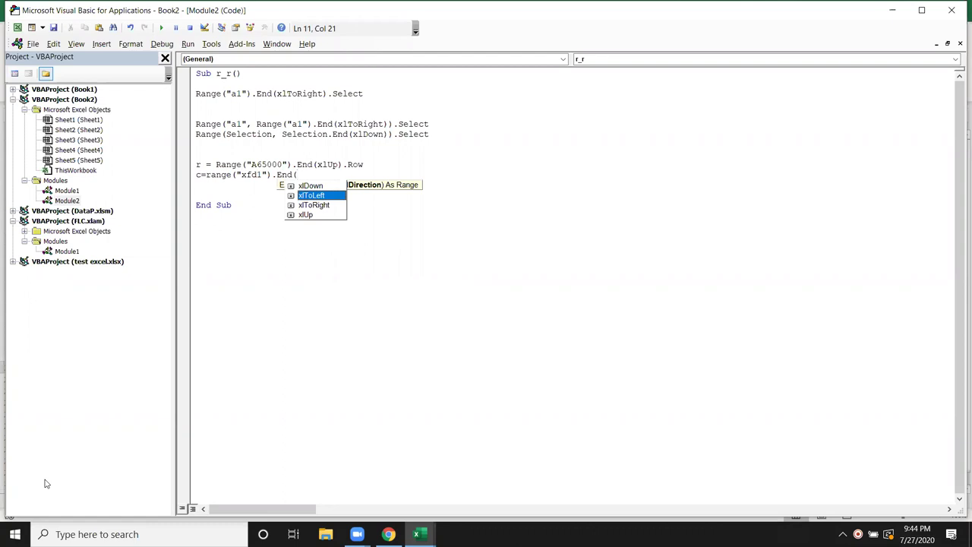
key(Down)
key(Up)
key(Tab)
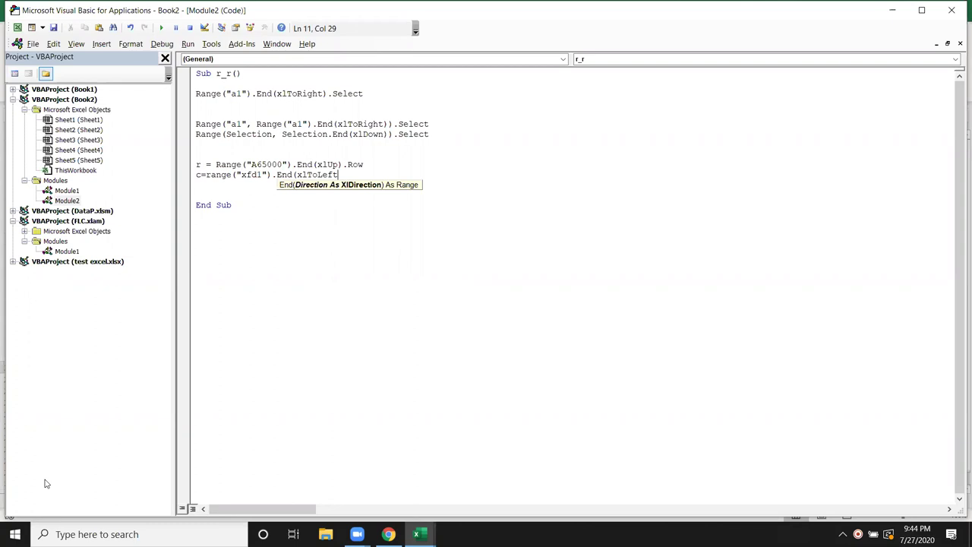
text(.column)
click(372, 175)
click(340, 175)
text())
key(Down)
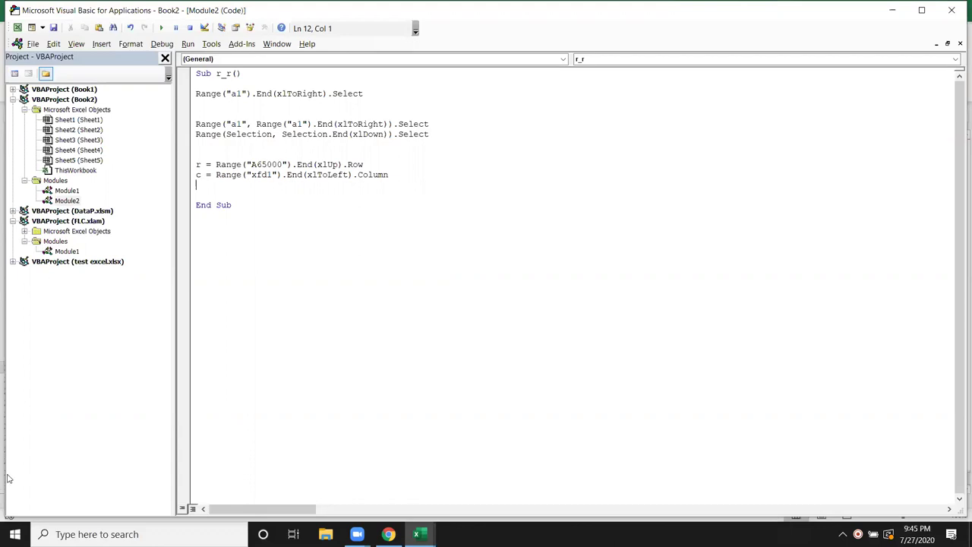
Add Range("a1", Cells(r, c)).Select before End Sub and highlight the r_r code to review it
key(Return)
text(range("a1",)
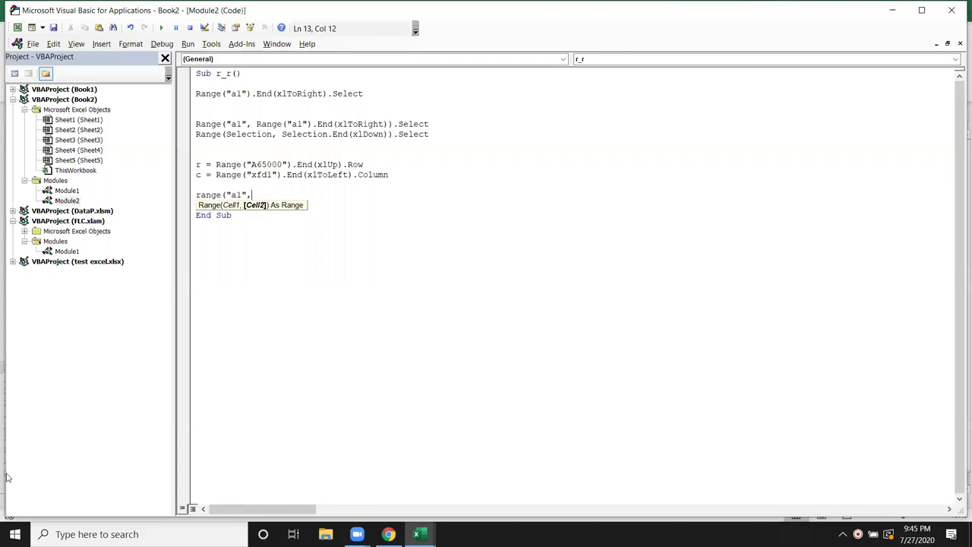
text(range)
text(("A)
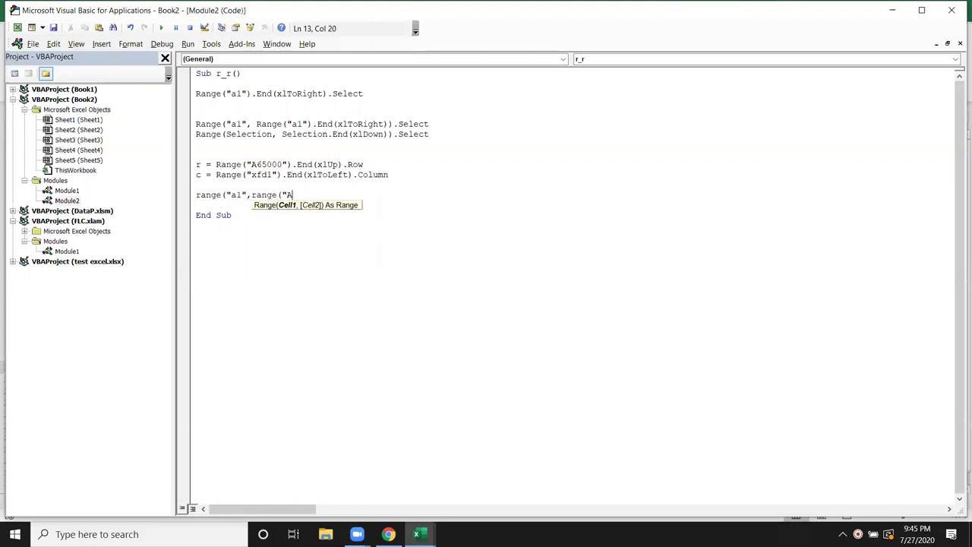
text(1)
key(BackSpace)
key(BackSpace)
key(BackSpace)
key(BackSpace)
key(BackSpace)
key(BackSpace)
key(BackSpace)
key(BackSpace)
text(cels)
key(BackSpace)
text(ls(r,c)))
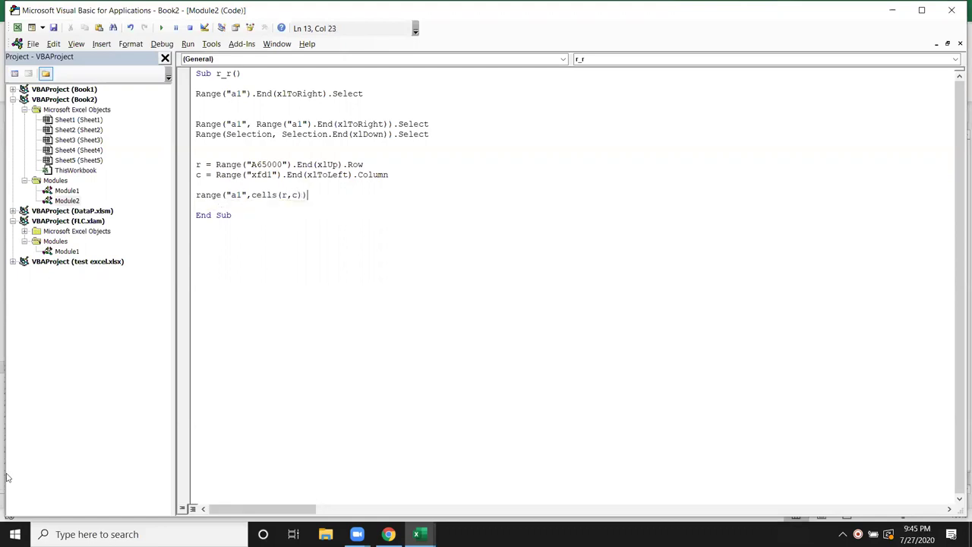
text(.Select)
key(Escape)
key(Return)
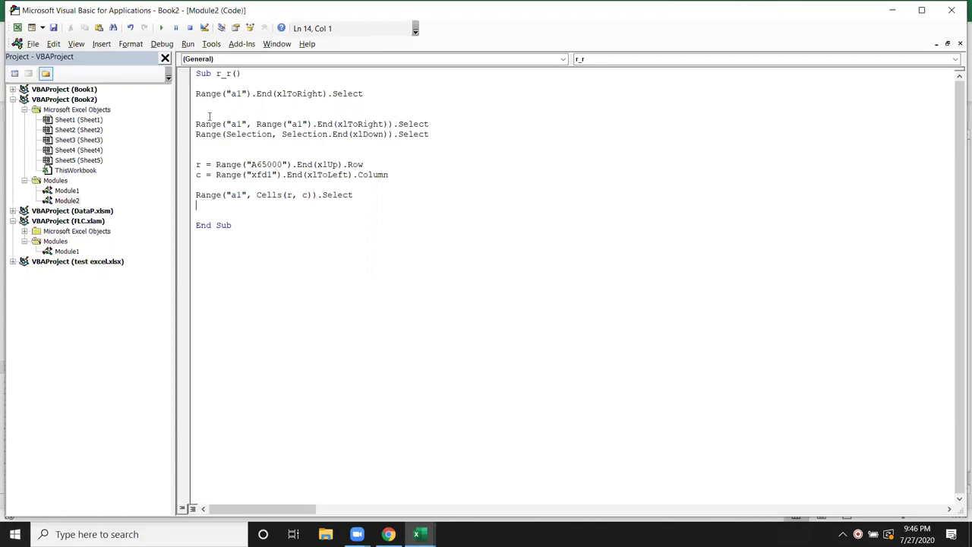
drag(195, 93, 266, 213)
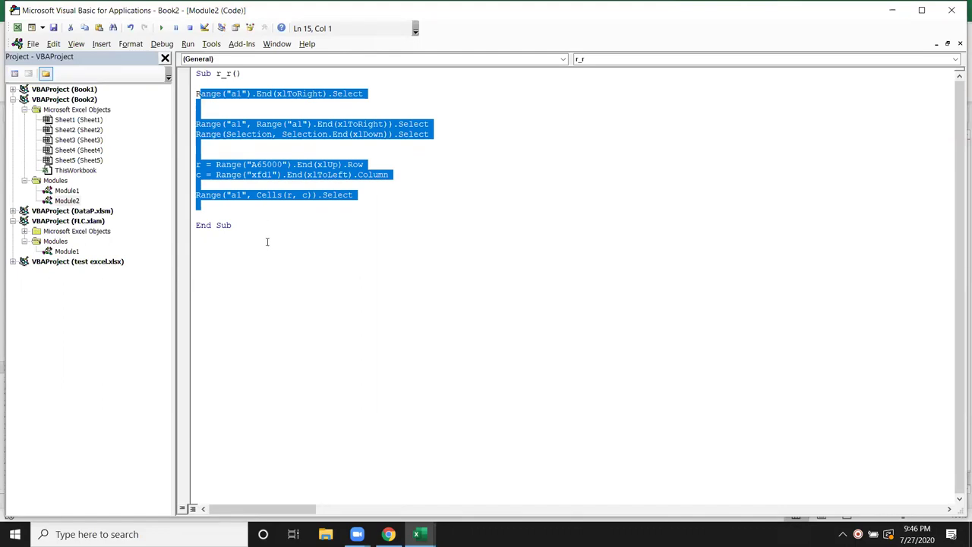
Create an empty Sub rr_1 and add a new blank Sheet6 to the workbook
click(264, 241)
key(Return)
text(sub )
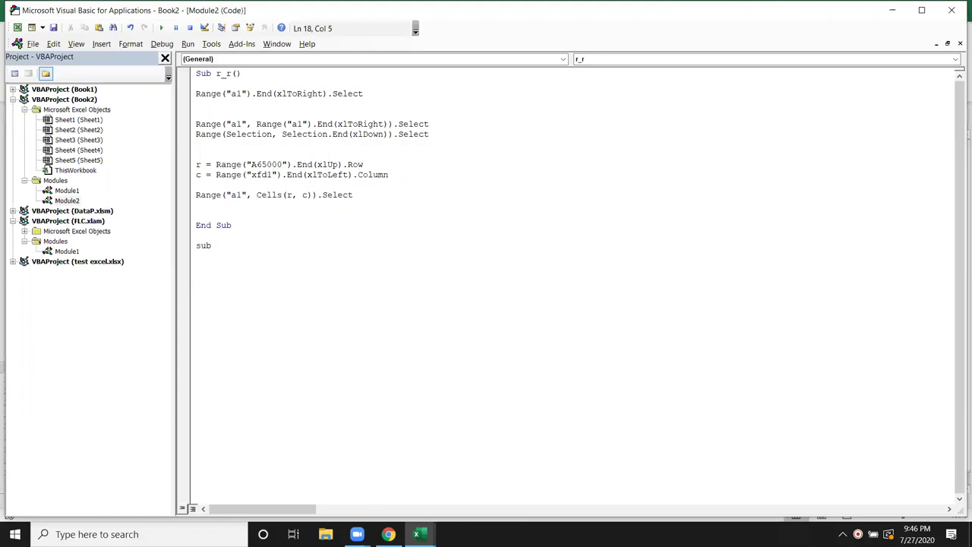
text(rr_1()
key(Return)
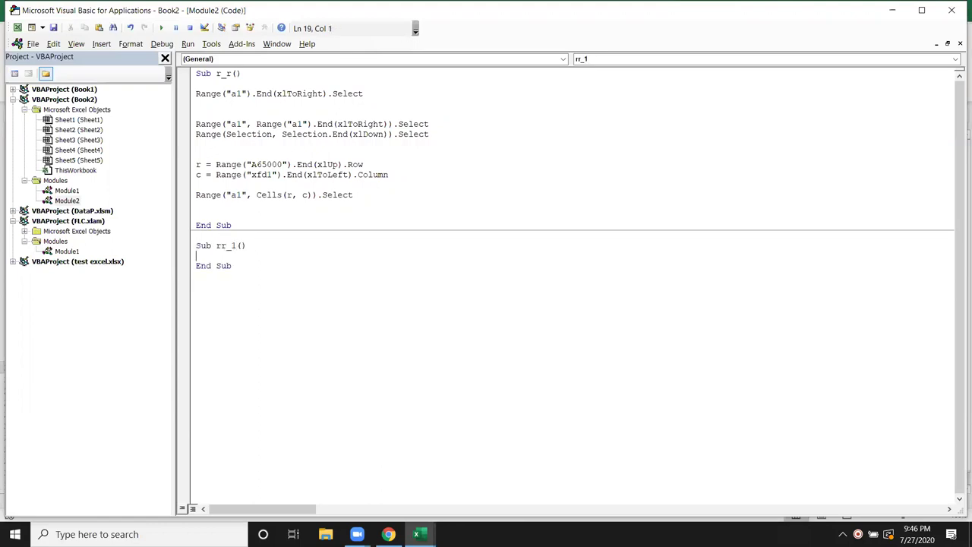
key(alt+F11)
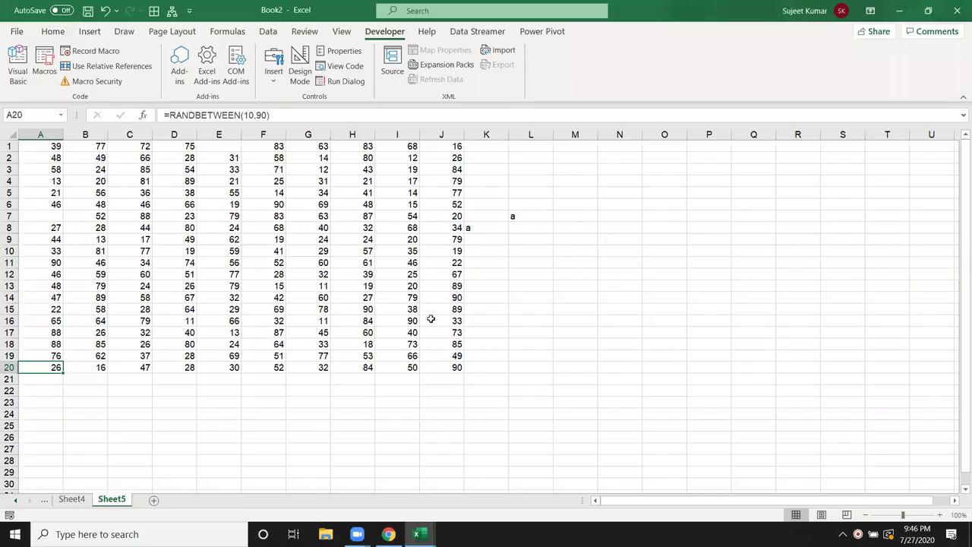
click(154, 500)
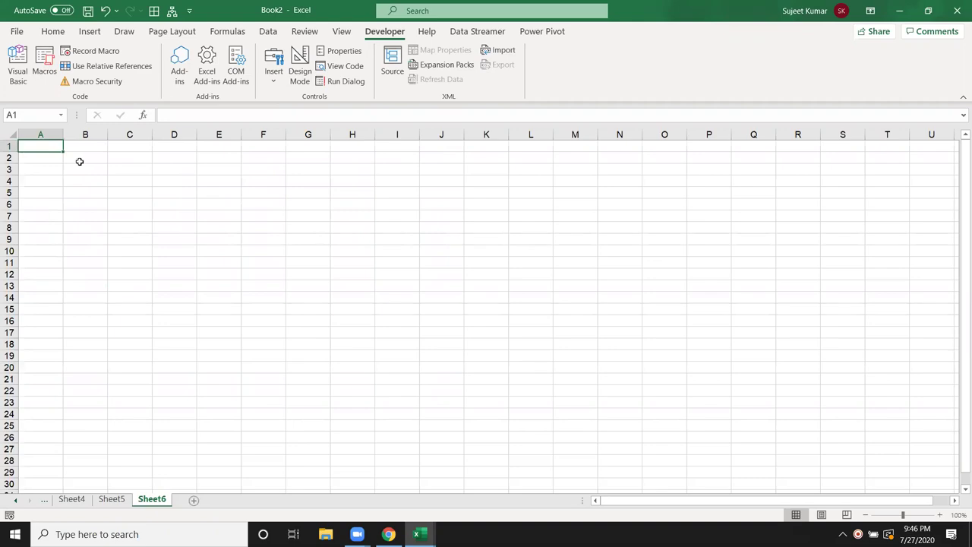
key(alt+F11)
In rr_1, write Range("A1").Value = "Name" and Range("C1") = "Marks"
text(range()
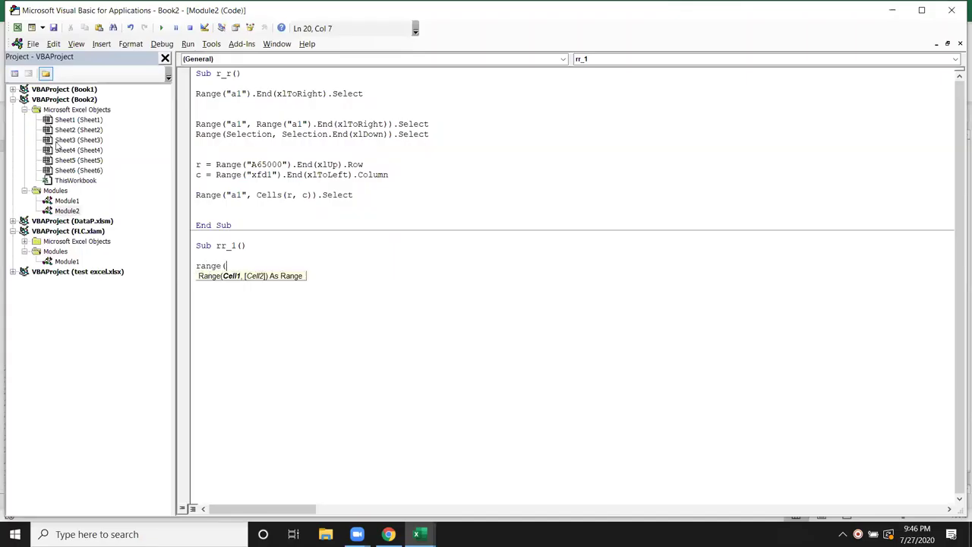
text("A1").v)
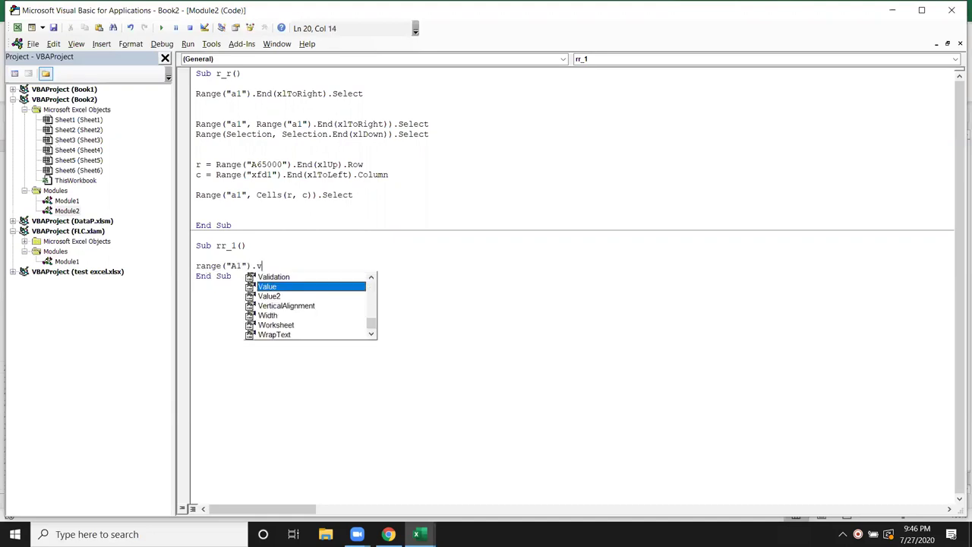
key(Tab)
text(= "Name")
key(Return)
text(range)
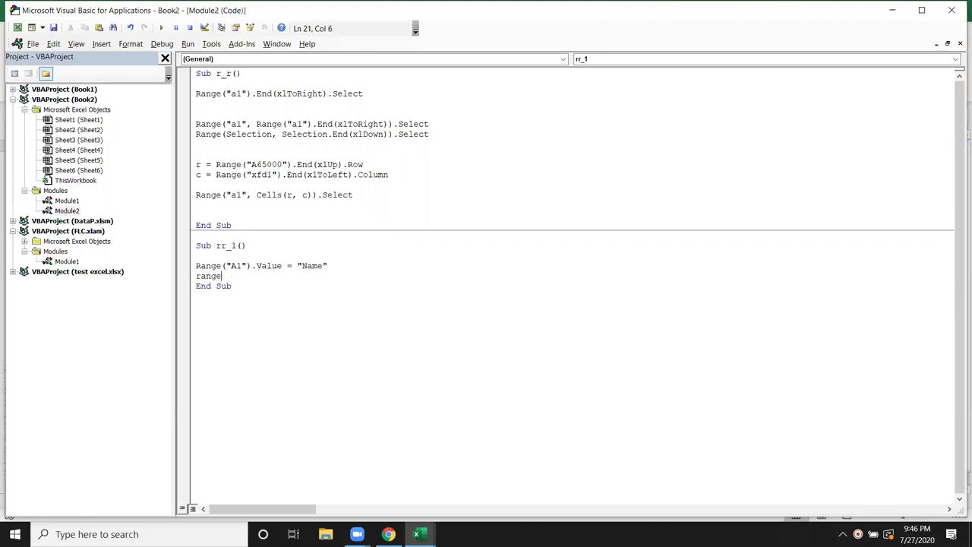
text(("C1)
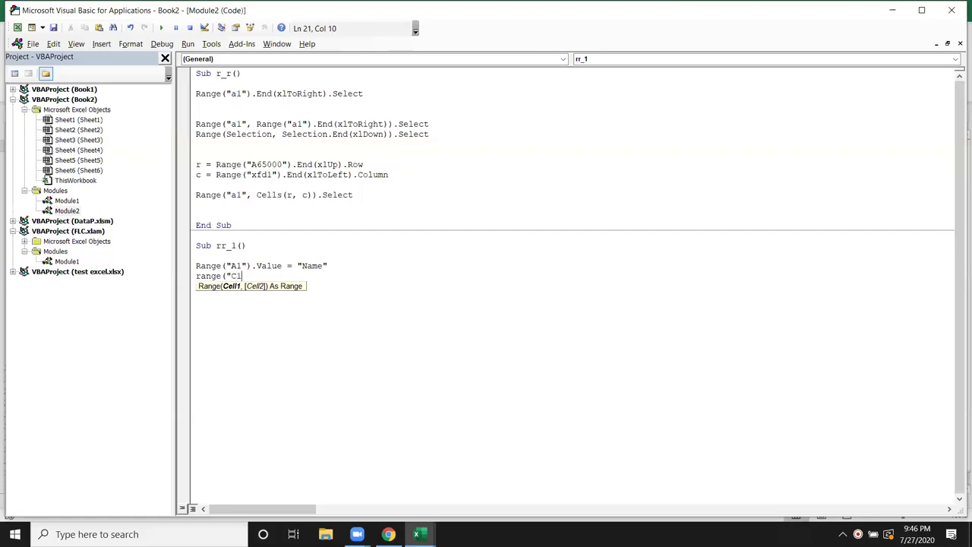
text(")="Marks")
key(Return)
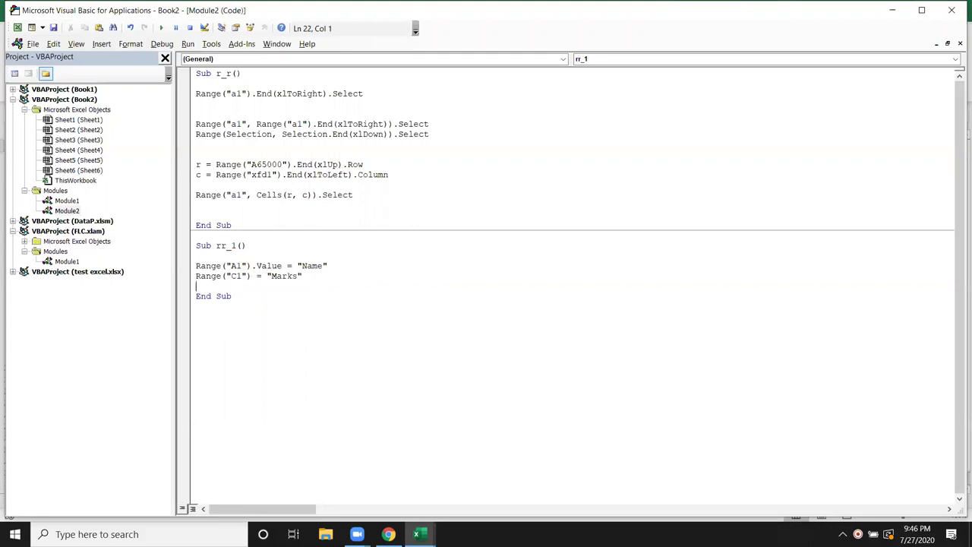
Add Range("B1").Formula = "Roll" to rr_1
text(range()
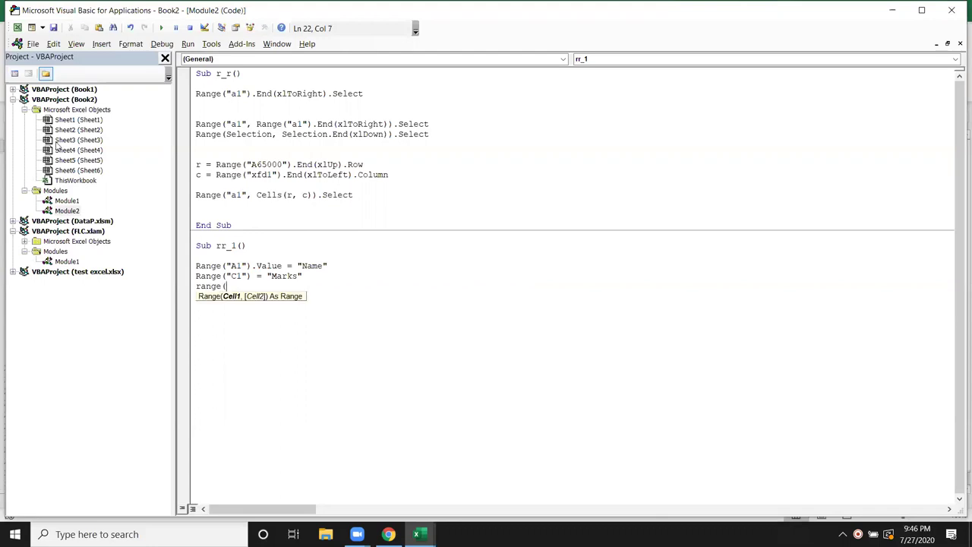
text(")
key(Return)
key(Return)
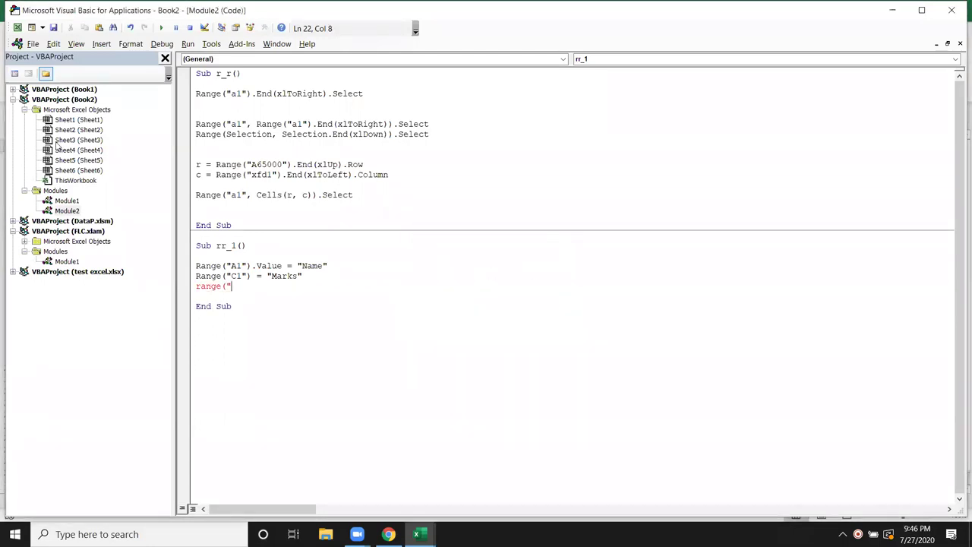
text(B1").for)
key(Down)
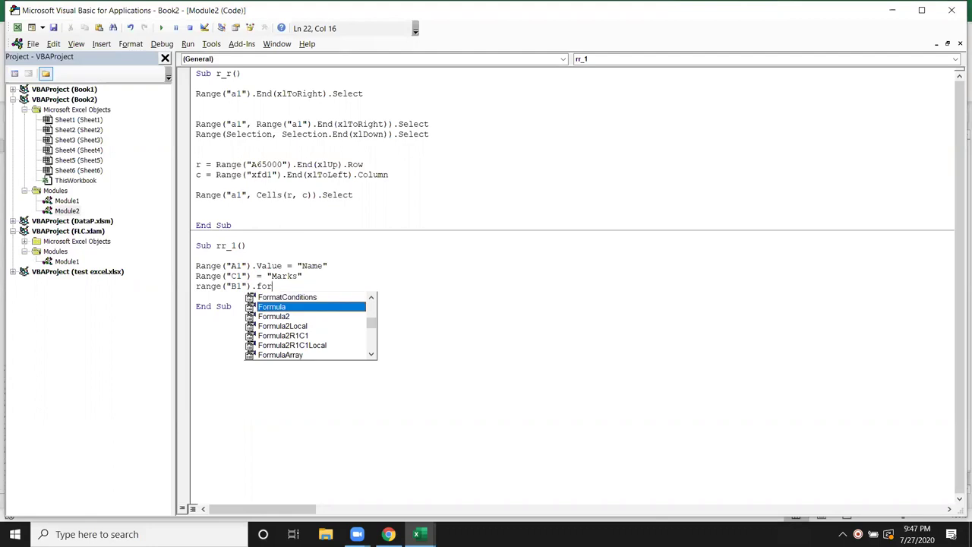
key(Tab)
text(=)
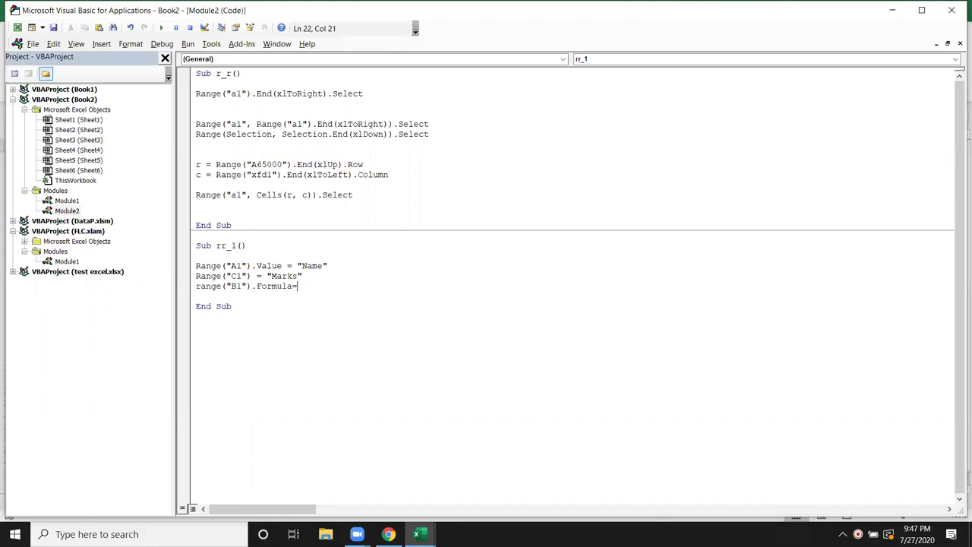
text("Roll")
key(Return)
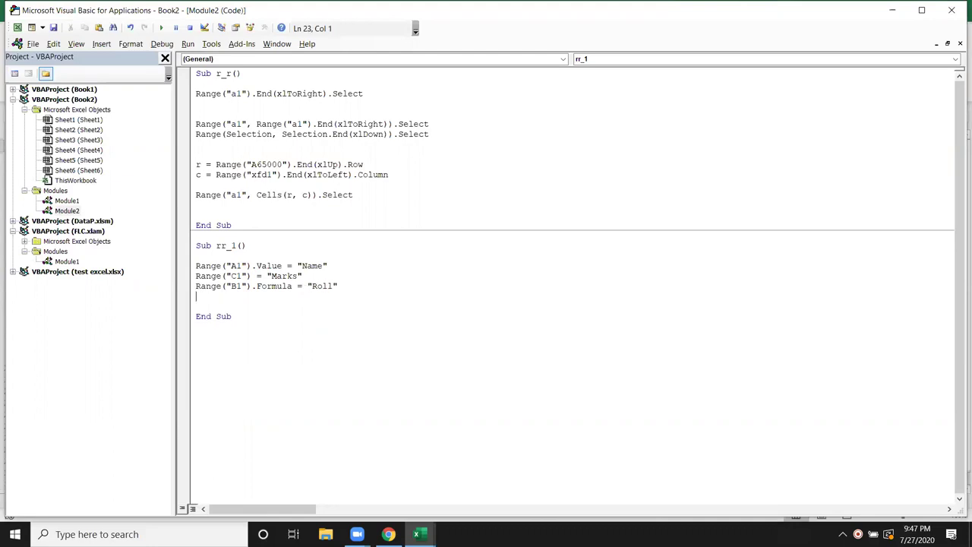
Insert blank lines before End Sub and return to the Excel workbook
key(Up)
key(Up)
key(Up)
key(shift+Down)
key(shift+Down)
key(shift+Down)
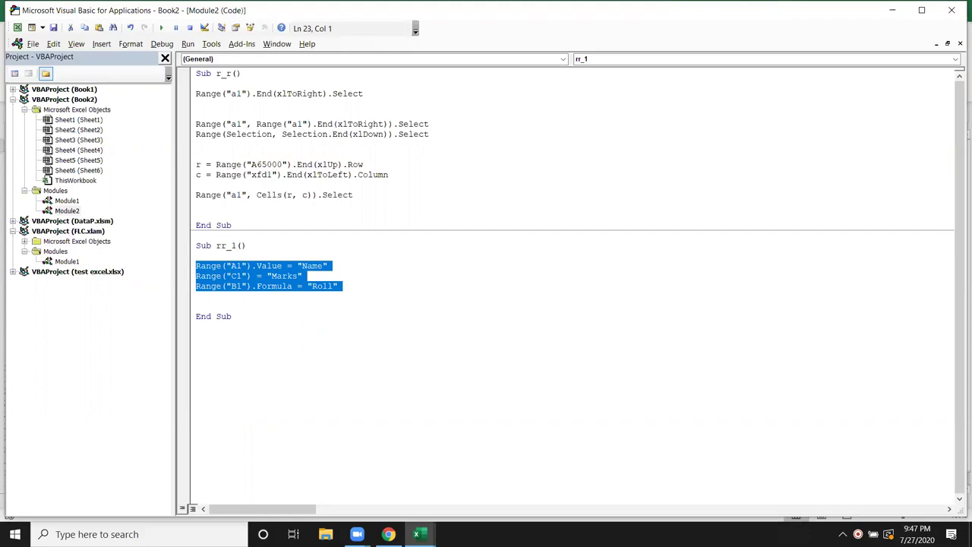
key(Right)
key(Return)
key(Return)
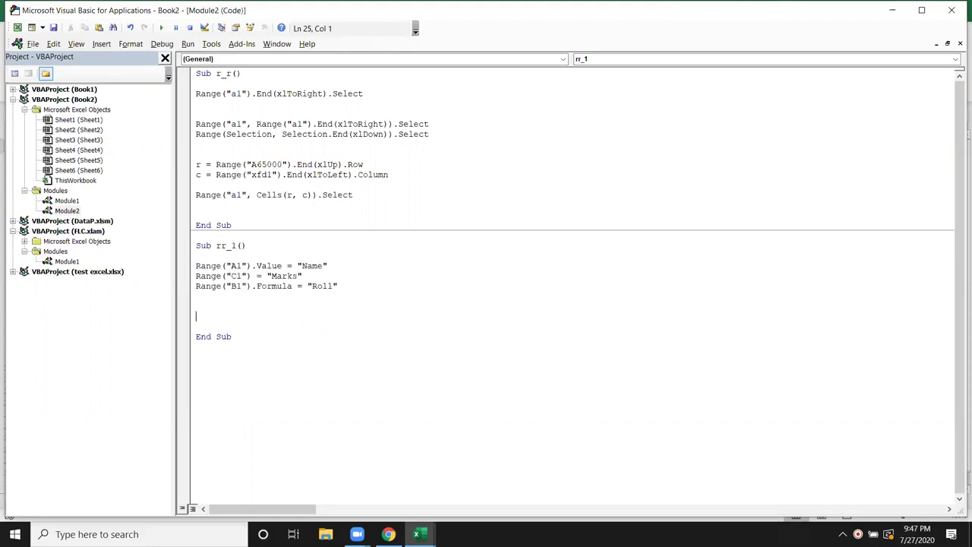
key(alt+F11)
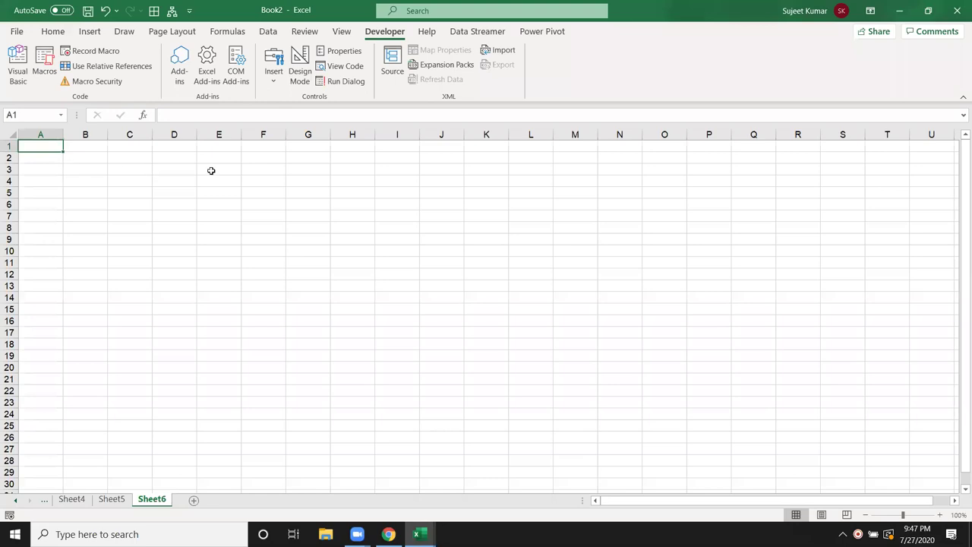
Enter 25 in cell F1 of Sheet6
click(257, 146)
text(25)
key(Return)
click(60, 148)
Add Range("A1").Value = Range("F1").Value to rr_1 and run it, so A1 shows 25
key(alt+F11)
text(range()
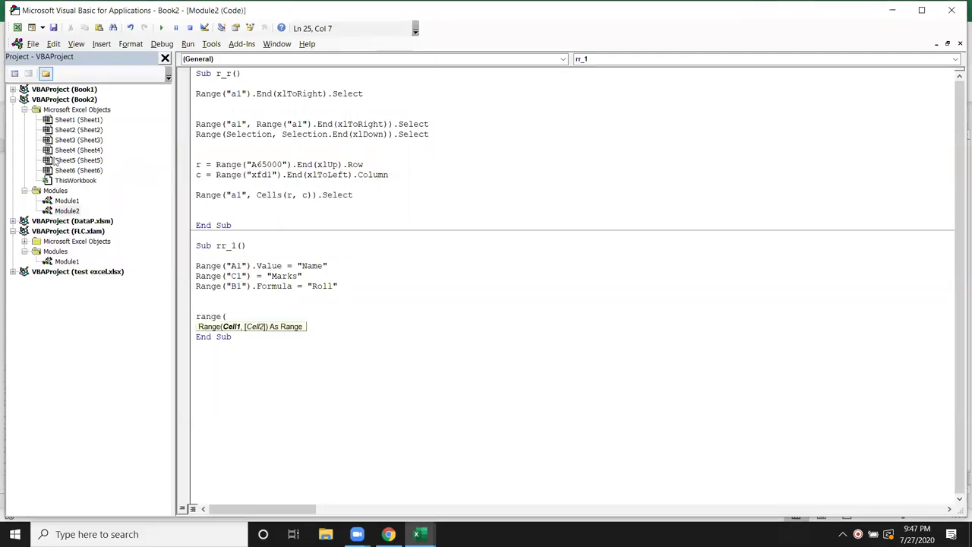
text("A1"))
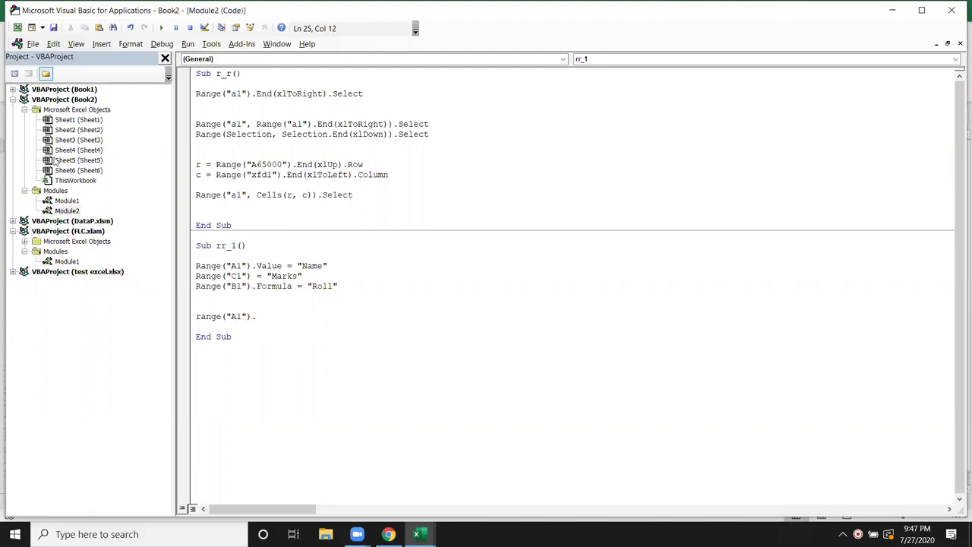
text(.v)
key(Tab)
text(=range("F1")
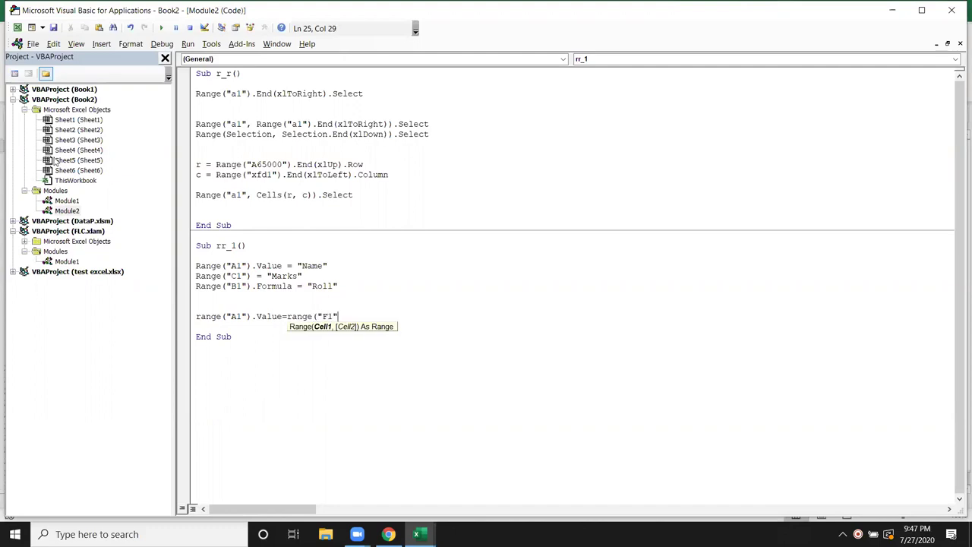
text().v)
key(Tab)
key(Return)
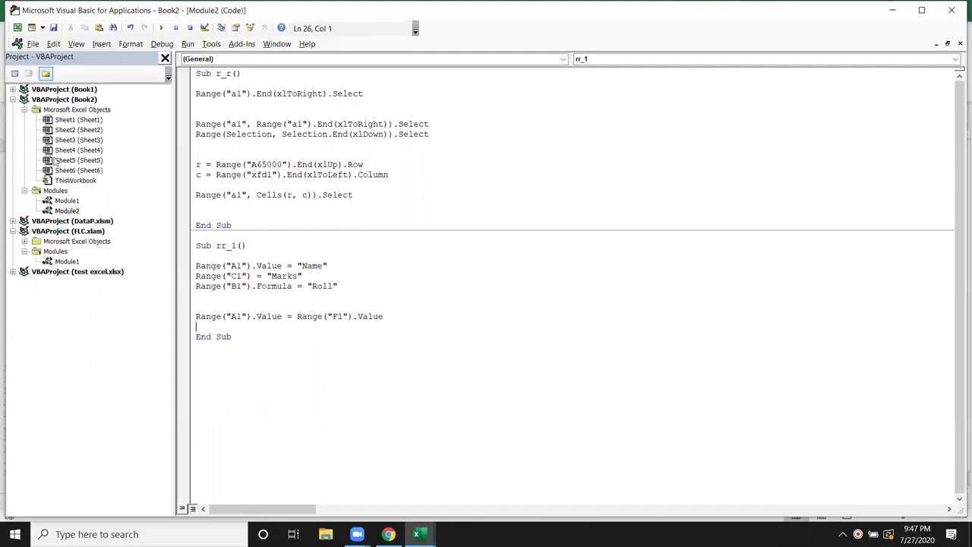
key(alt+F11)
text(25)
key(Right)
key(Right)
key(Right)
key(Right)
key(Right)
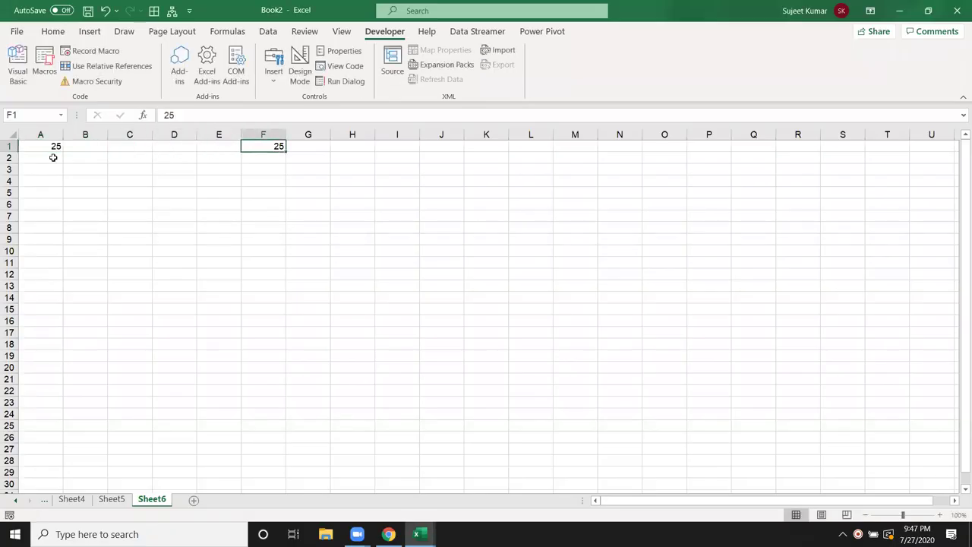
Enter =25+55 in F1 and 80 in A1, then inspect F1's formula
text(=25+55)
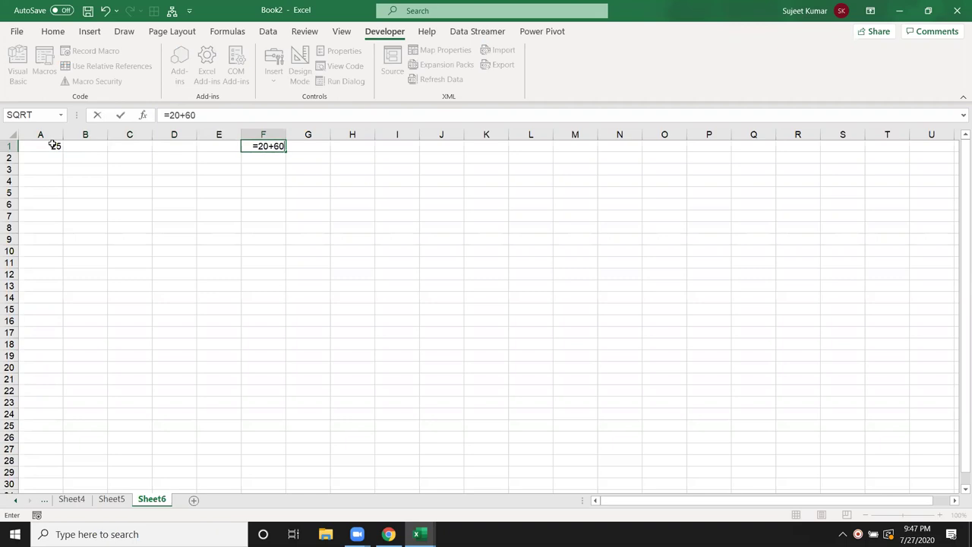
key(Return)
click(44, 148)
text(80)
key(Return)
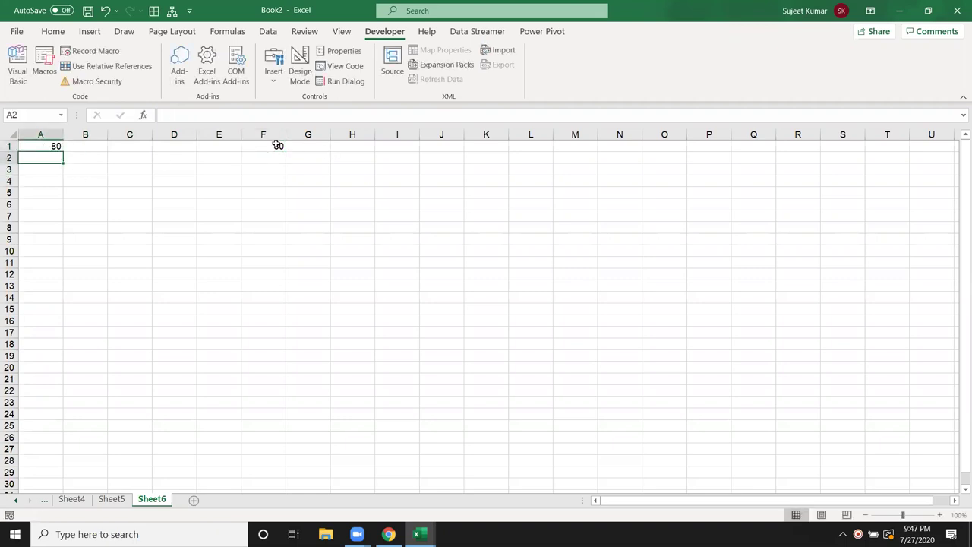
click(272, 143)
double_click(272, 143)
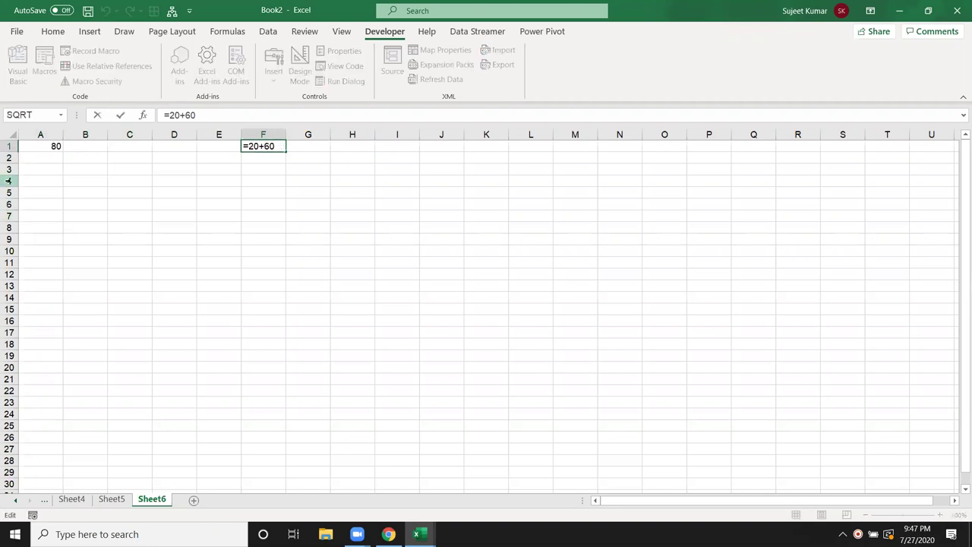
key(ctrl+Return)
Change the line to Range("A1").Value = Range("F1").Formula and run rr_1
key(alt+F11)
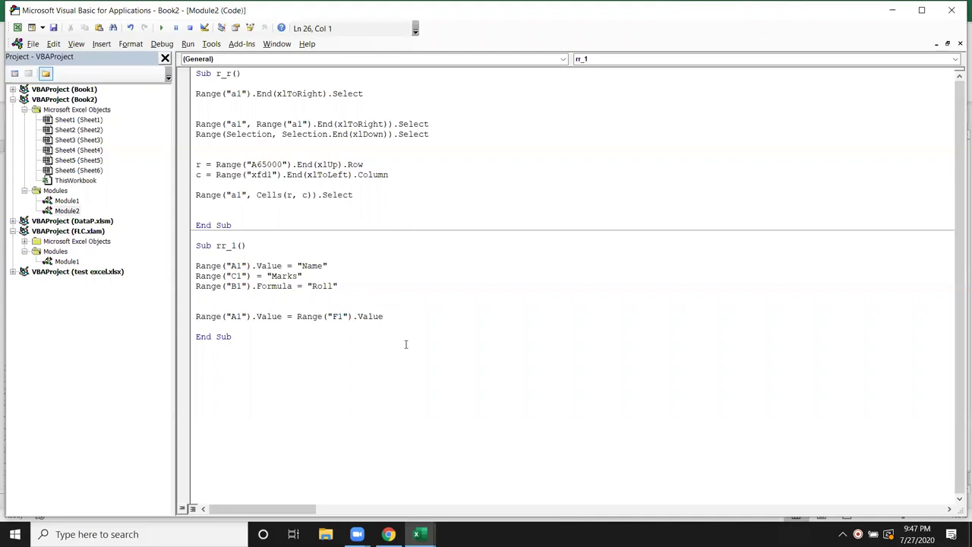
click(378, 316)
double_click(378, 316)
key(BackSpace)
key(BackSpace)
text(.for)
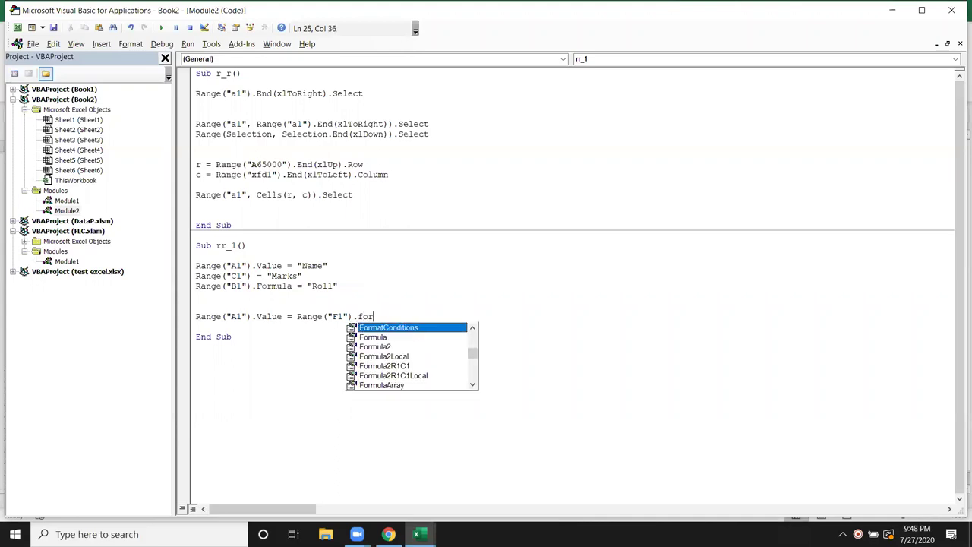
key(Down)
key(Tab)
key(Down)
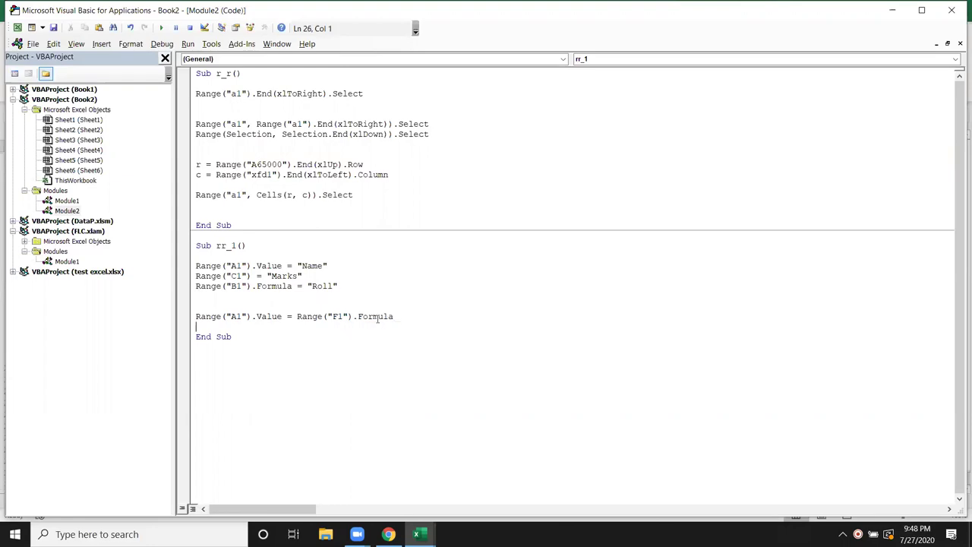
key(F5)
key(alt+F11)
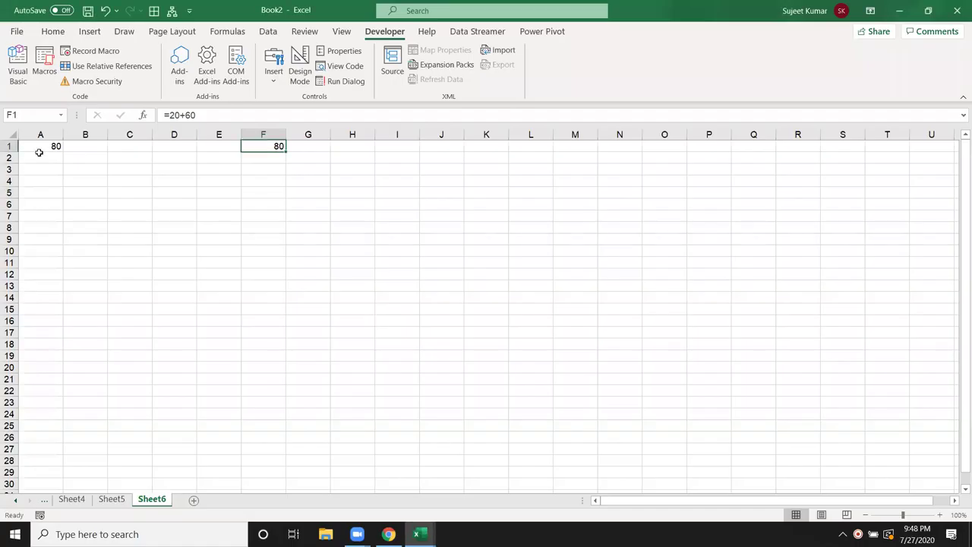
Enter the formula =20+60 in cell A1, showing 80
click(40, 155)
text(=)
key(Escape)
key(Up)
text(=20+60)
key(Return)
key(Up)
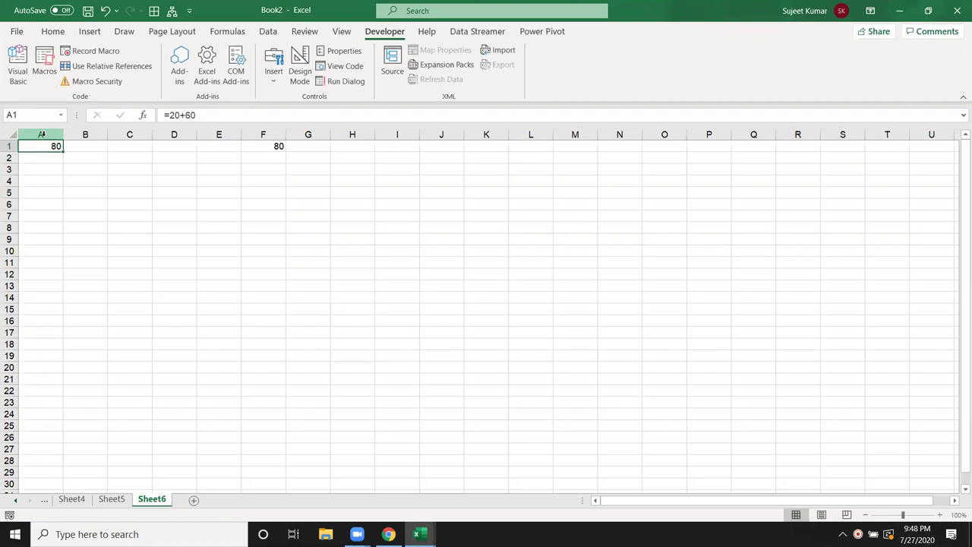
Add blank lines inside rr_1 and move the Sheet6 tab before Sheet5
key(alt+F11)
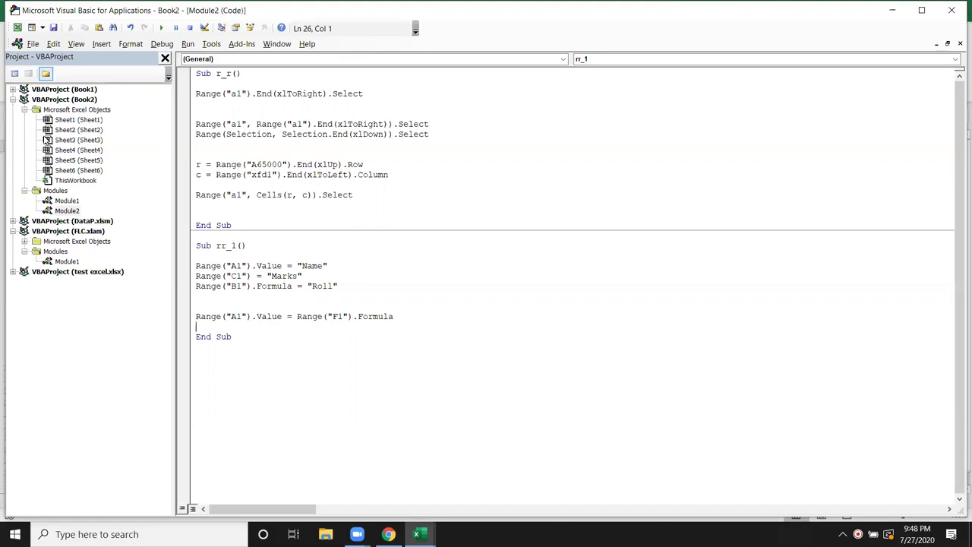
key(Return)
key(Return)
key(alt+F11)
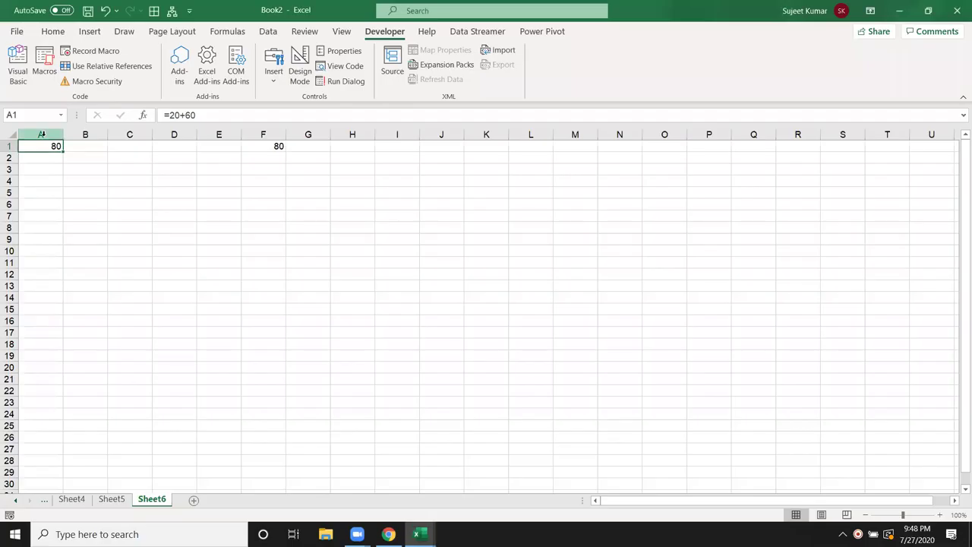
drag(141, 499, 117, 502)
click(133, 275)
click(151, 500)
click(112, 499)
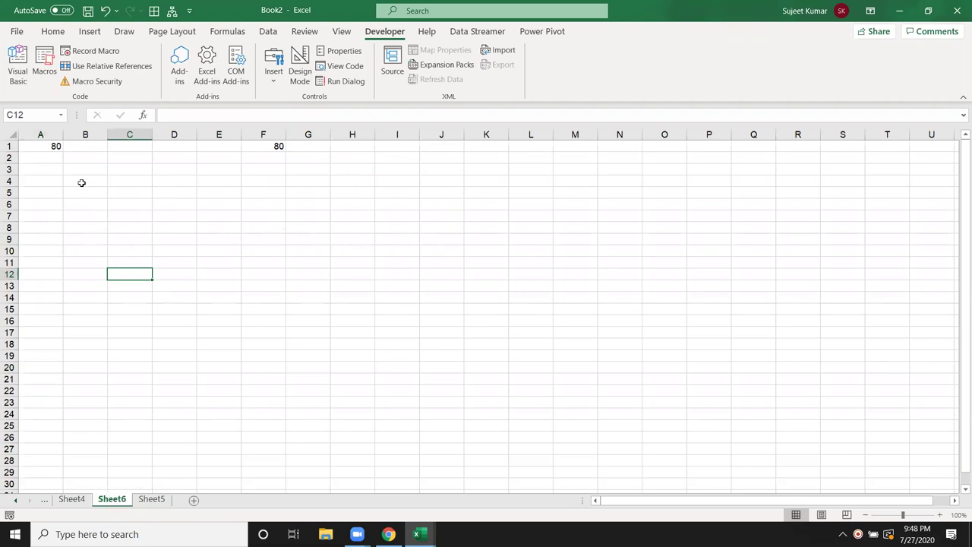
key(alt+F11)
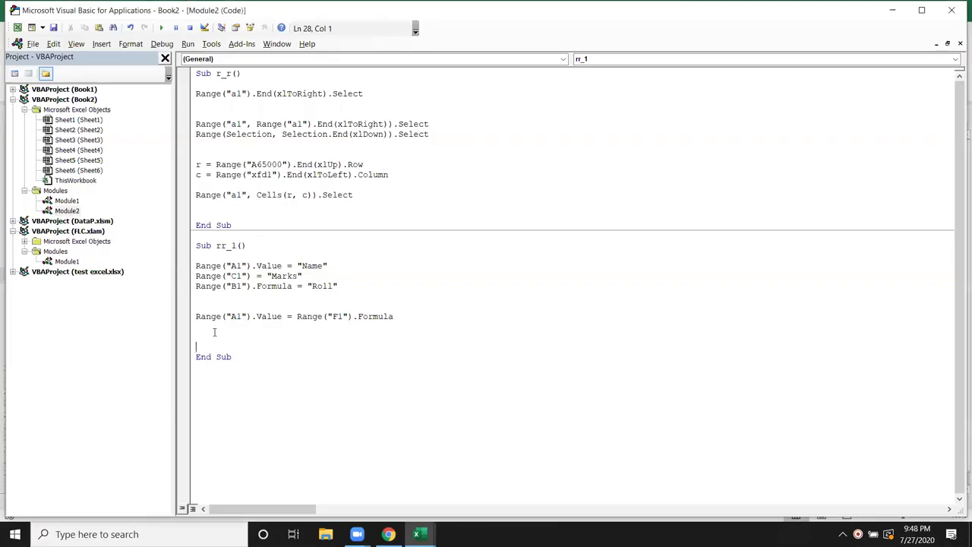
Add Sheets("Sheet6").Range("A1").Value = "Name" as a new line in rr_1
click(214, 332)
text(sheets("Sheet6)
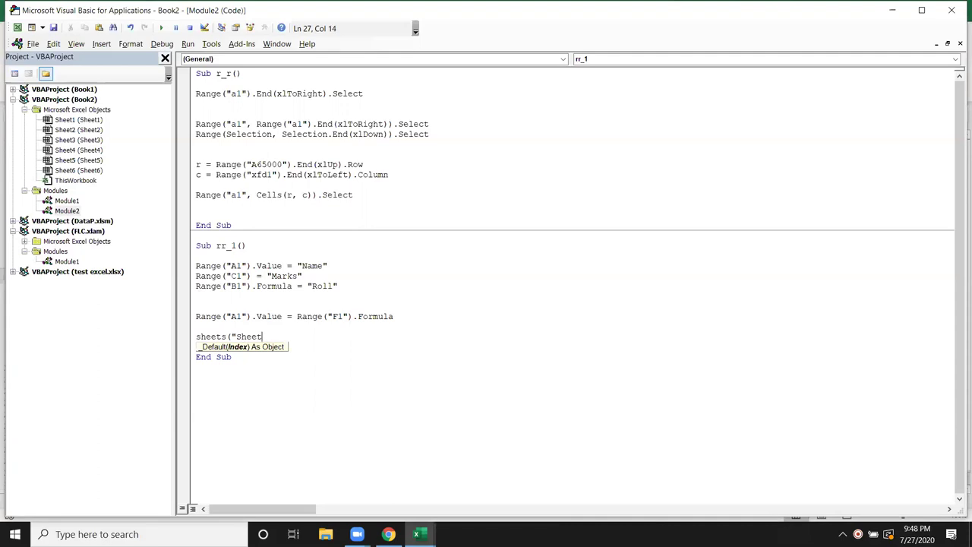
text("))
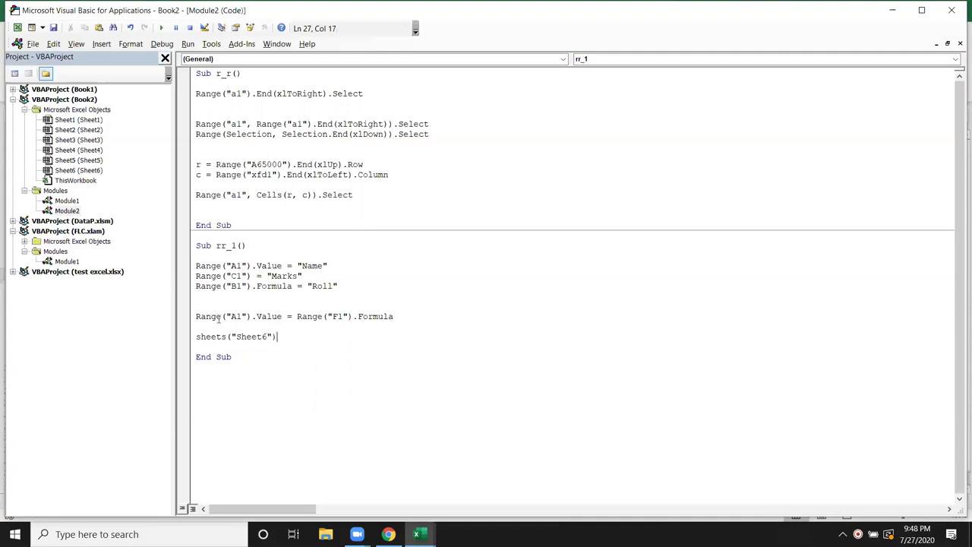
text(.)
text(r)
text(ange("A1").value = "Name")
key(Return)
Copy the A1 Name line and start a Sheets("Sheet6").Select line
key(Up)
key(Up)
key(Up)
key(Up)
key(Up)
key(Up)
key(Up)
key(Up)
key(shift+Down)
key(ctrl+c)
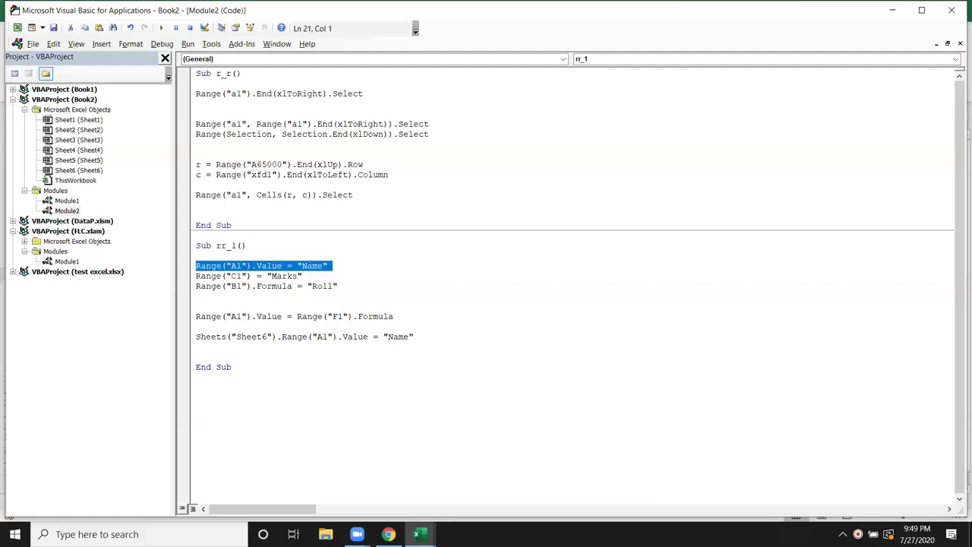
key(Down)
key(Down)
key(Down)
key(Down)
key(Down)
key(Down)
key(Return)
key(Up)
text(sheets("Sheet)
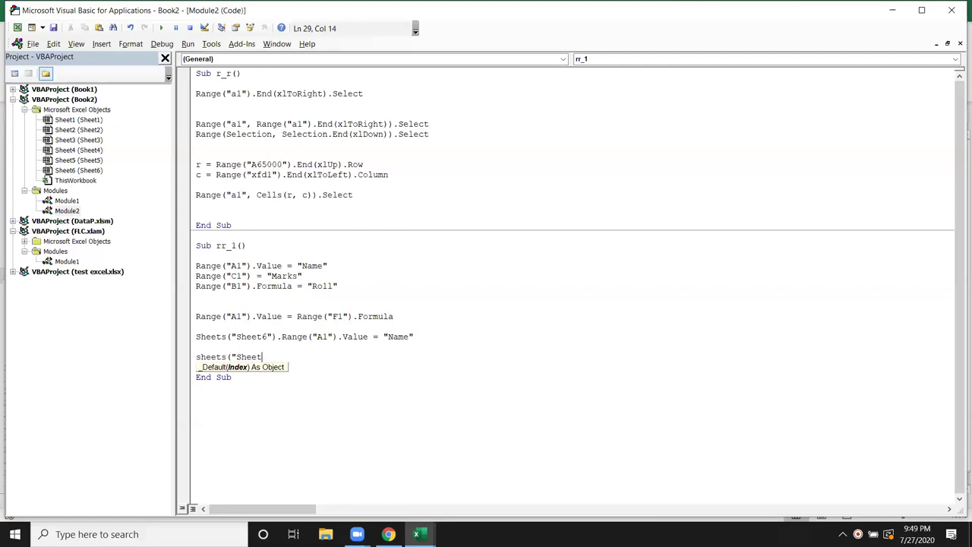
text(6").select)
Finish Sheets("Sheet6").Select and paste Range("A1").Value = "Name" beneath it
key(Return)
key(ctrl+v)
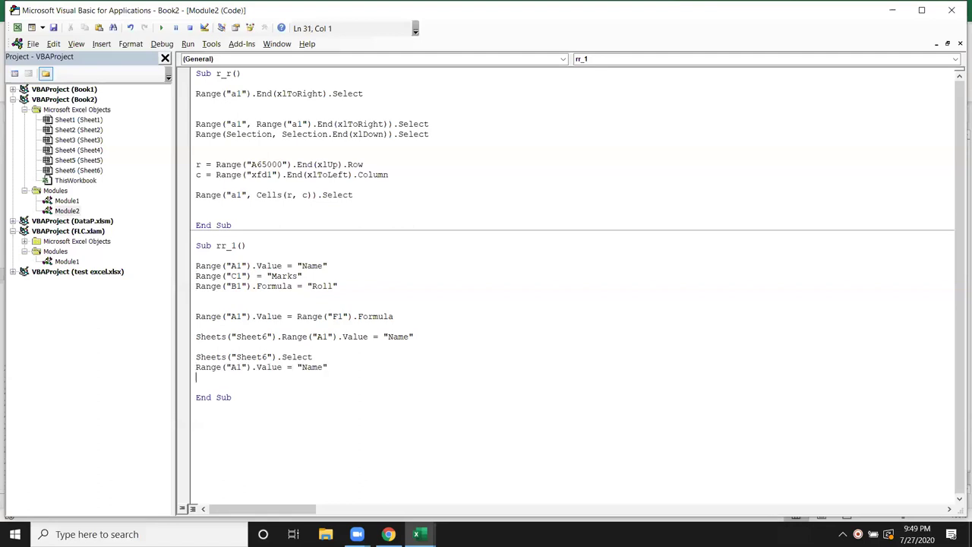
key(shift+Down)
key(Up)
key(Up)
key(shift+Down)
key(shift+Down)
Prefix the Sheets("Sheet6").Range line with workbooks("Book1.xlsx")
click(196, 337)
key(shift+Down)
key(shift+Up)
text(workbooks("Book1.xlsx"))
Tidy the workbooks("Book1.xlsx") prefix so the Sheet6 line reformats
key(BackSpace)
text(.v)
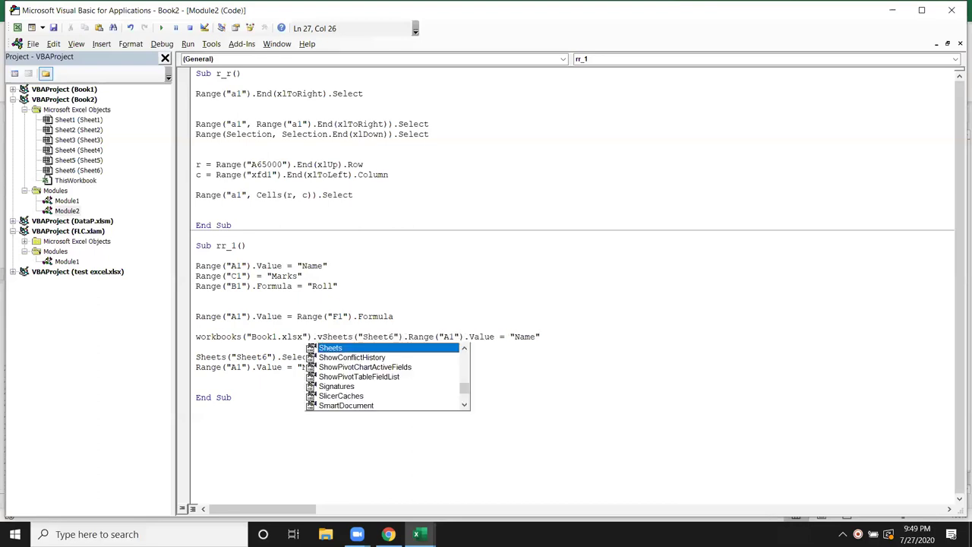
key(BackSpace)
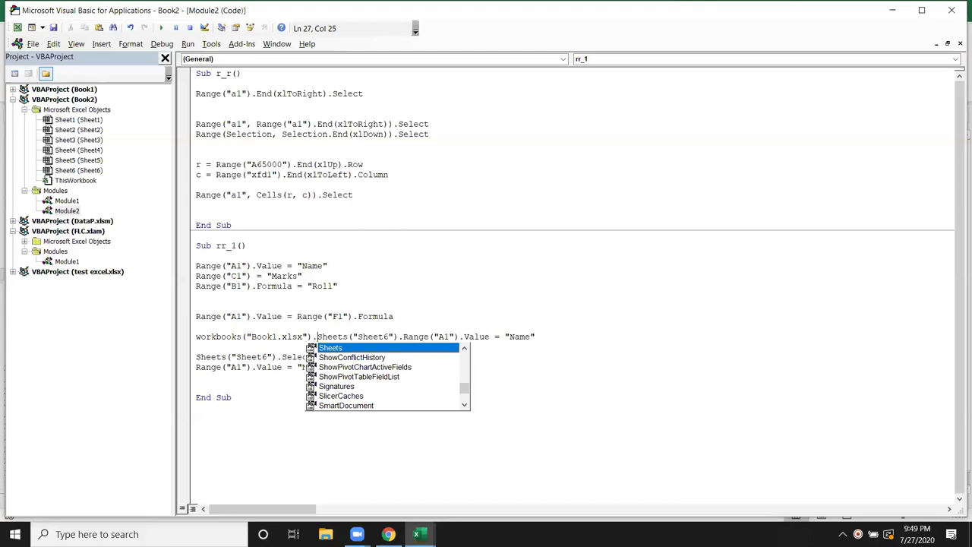
click(216, 397)
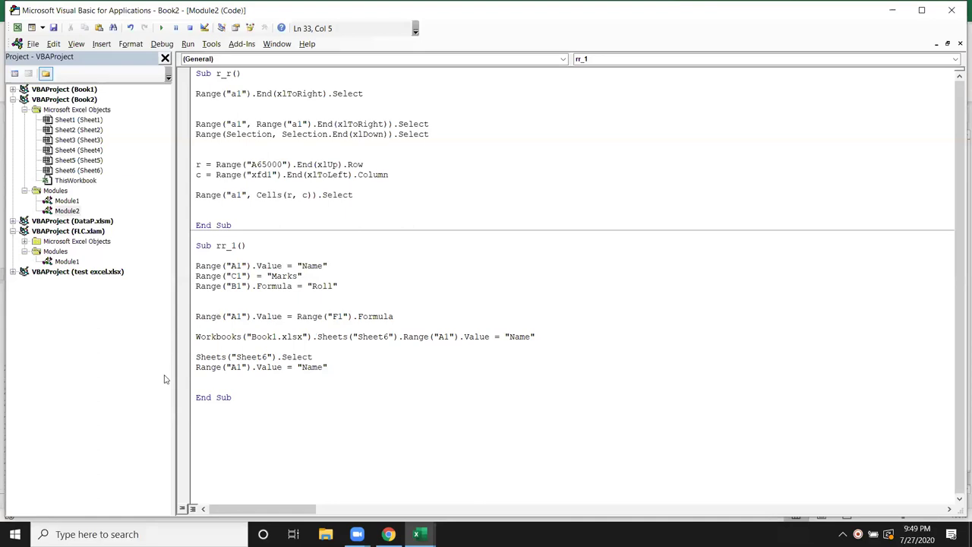
Insert Workbooks("Book1.xlsx").Activate above the Sheets("Sheet6").Select line
click(199, 356)
key(Home)
key(Return)
key(Up)
key(Up)
key(Up)
key(shift+Right)
key(shift+Right)
key(shift+Right)
key(shift+Right)
key(shift+Right)
key(shift+Right)
key(shift+Right)
key(shift+Right)
key(shift+Right)
key(ctrl+c)
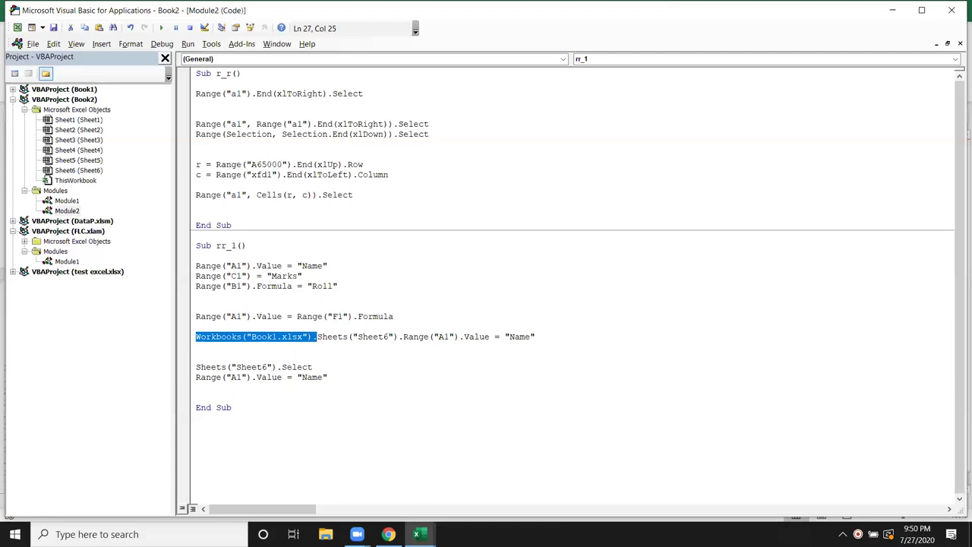
key(Down)
key(Down)
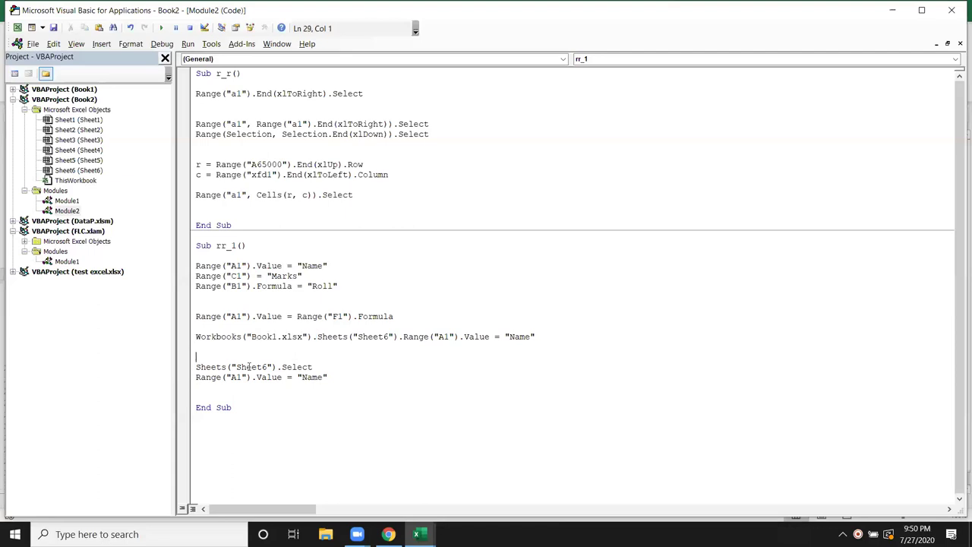
key(ctrl+v)
text(.a)
key(Down)
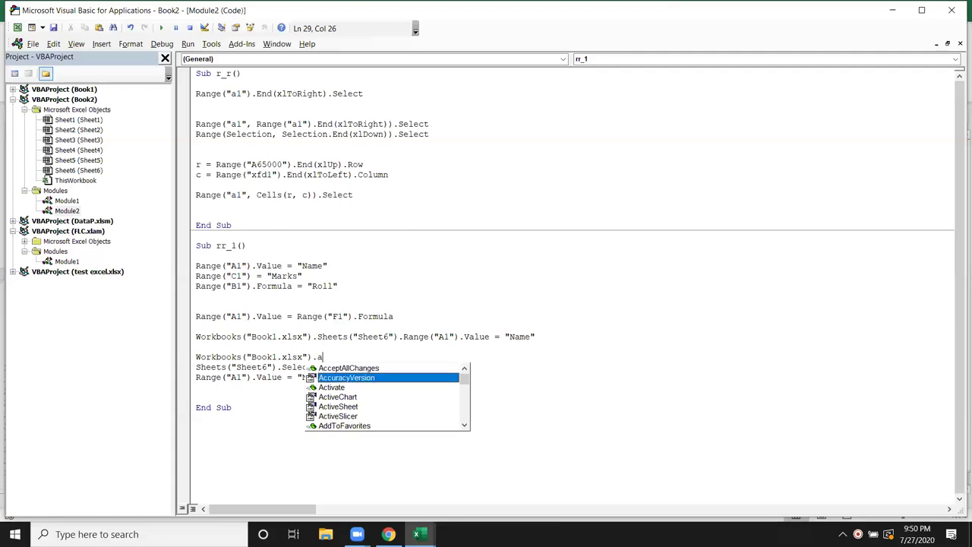
key(Down)
key(Tab)
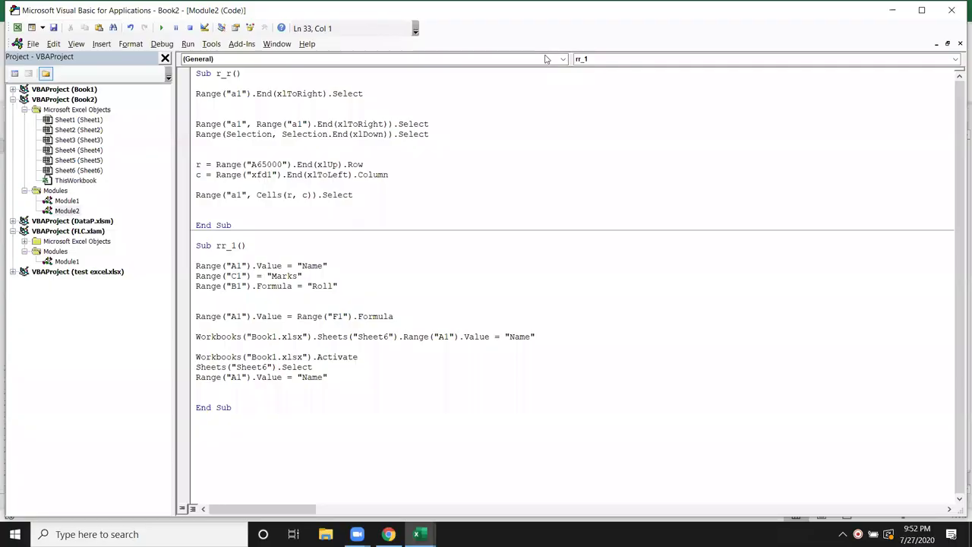
Review the three Sheet6 lines and add a blank line before End Sub
drag(333, 378, 200, 357)
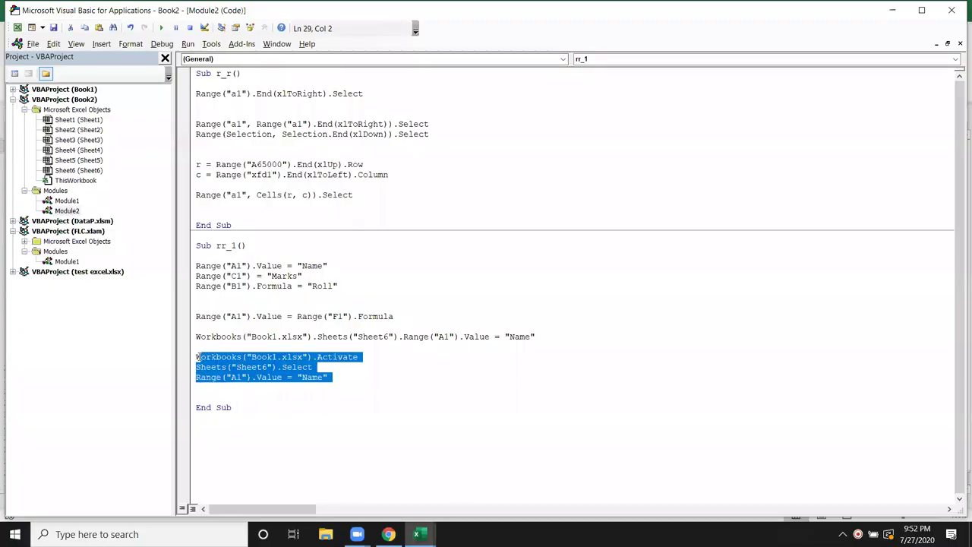
click(211, 396)
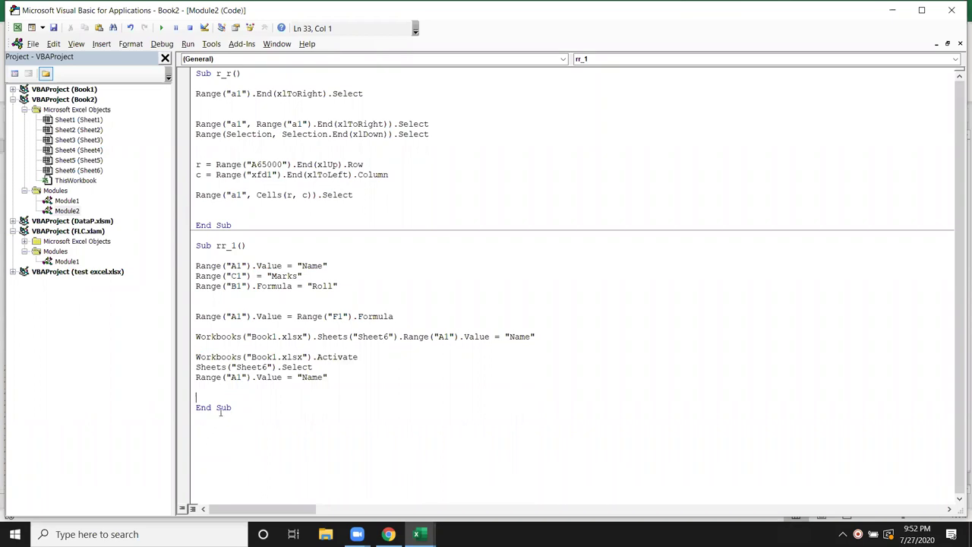
click(209, 388)
key(Return)
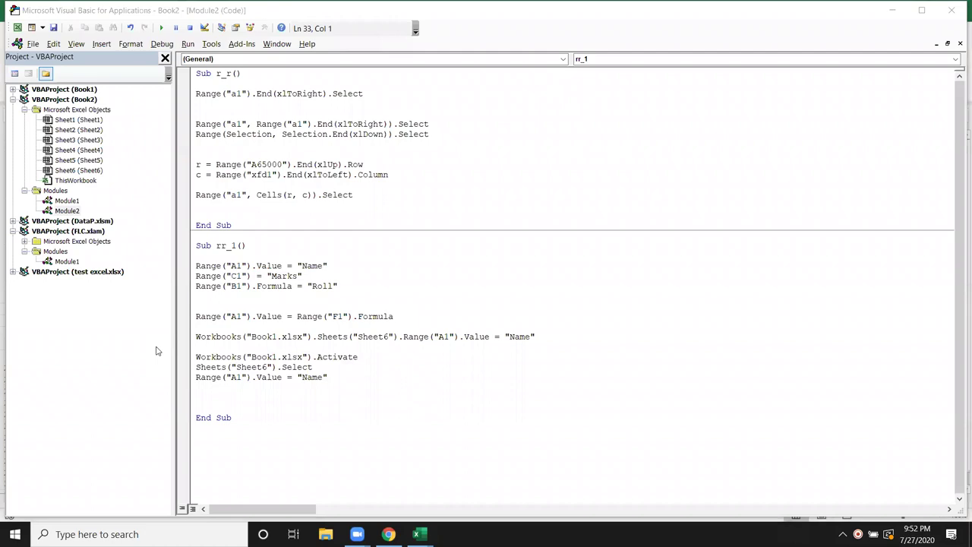
Write Range("A7").Value = Date above End Sub in rr_1, then bring Excel forward
click(226, 399)
text(ra)
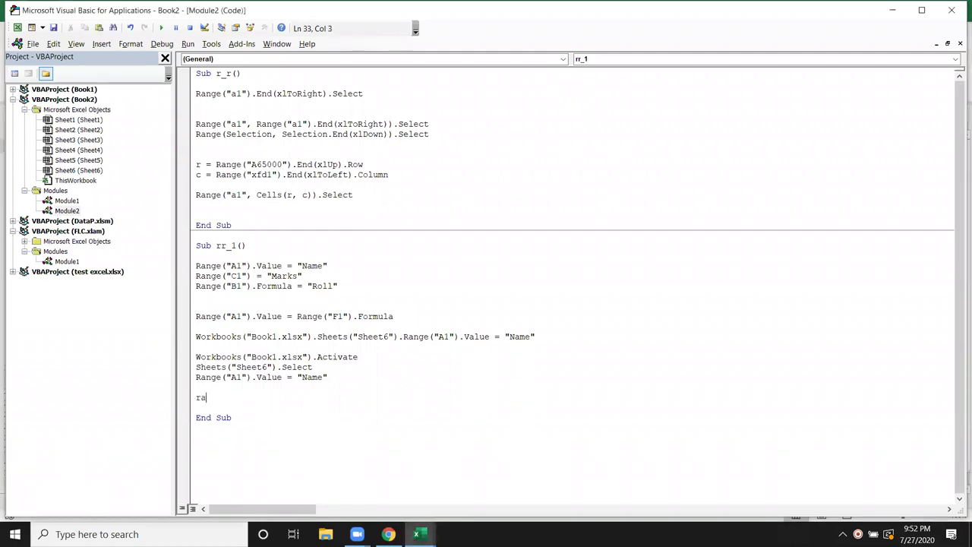
text(nge)
text(("A7").)
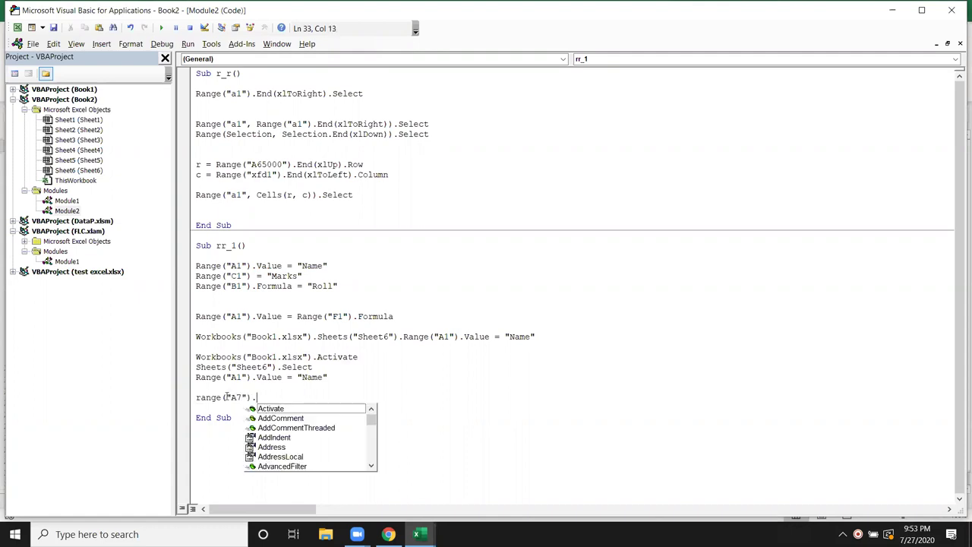
text(formu)
key(Tab)
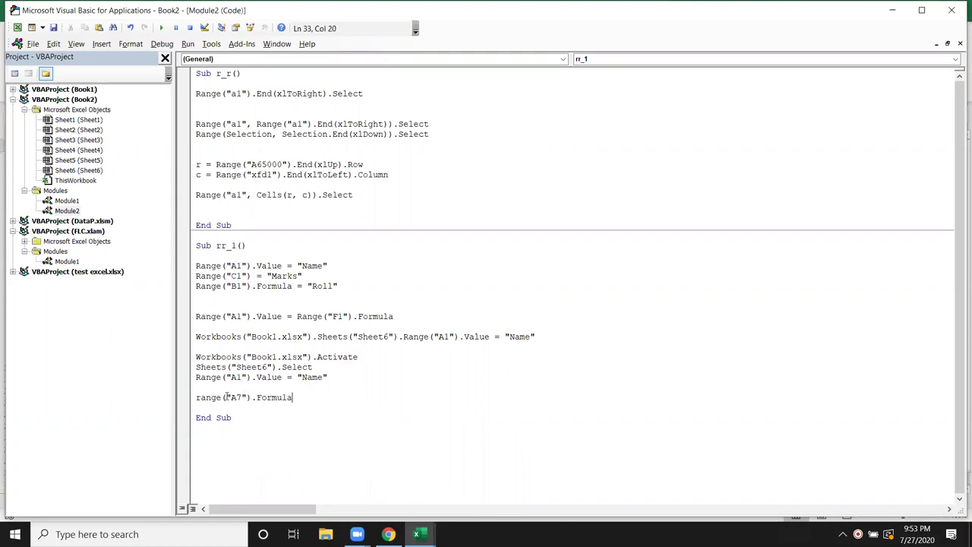
key(BackSpace)
key(BackSpace)
key(BackSpace)
key(BackSpace)
key(BackSpace)
text(.valu)
key(Tab)
text(=date)
key(Return)
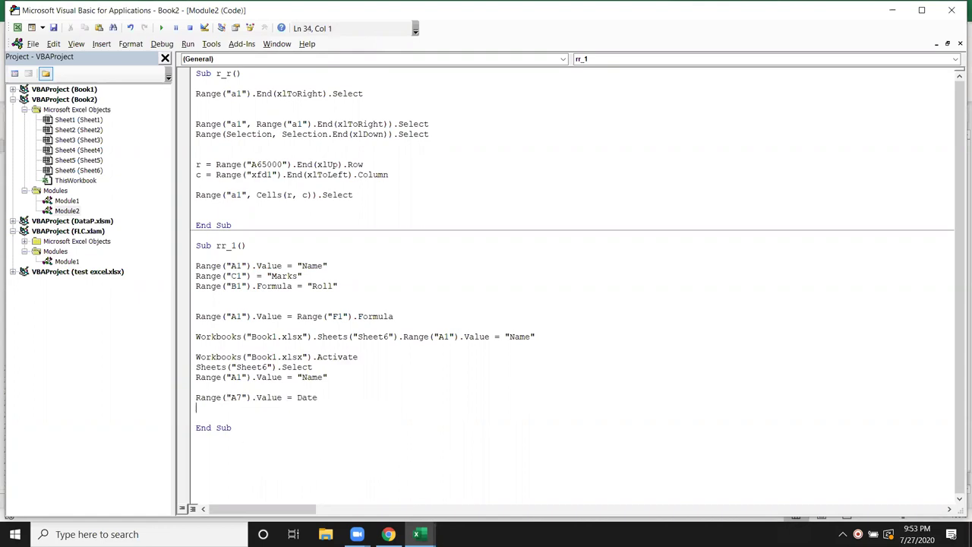
key(alt+Tab)
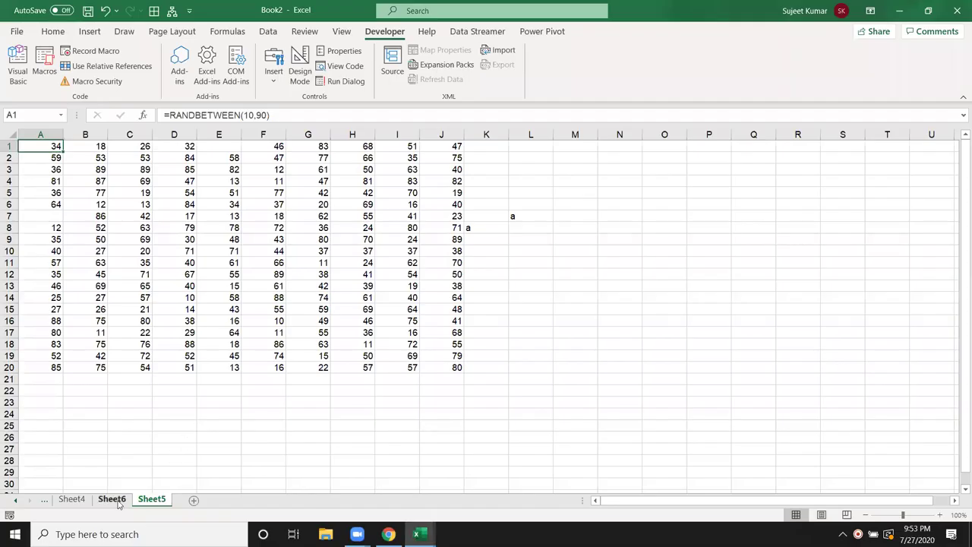
Enter today's date, 7/27/2020, into cell A7 on Sheet6
click(112, 499)
click(38, 222)
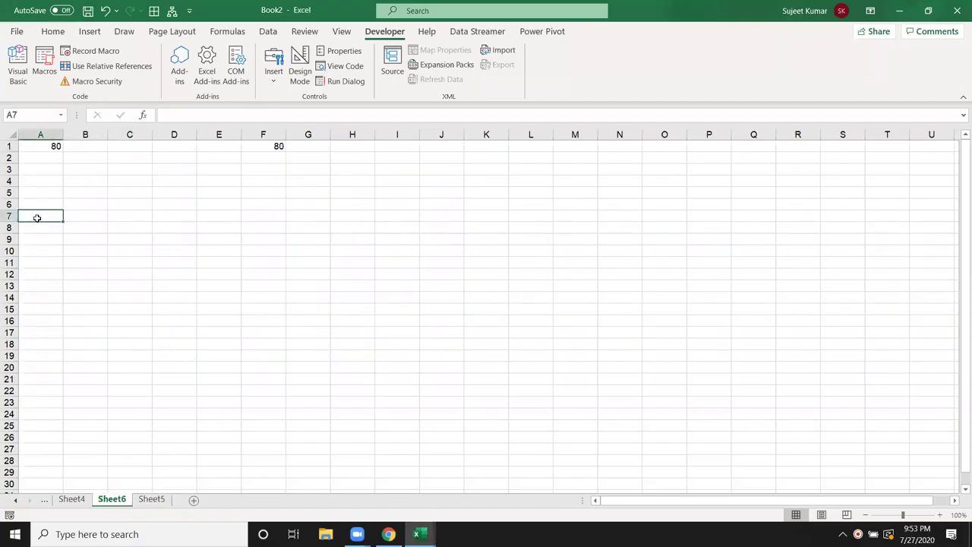
key(ctrl+semicolon)
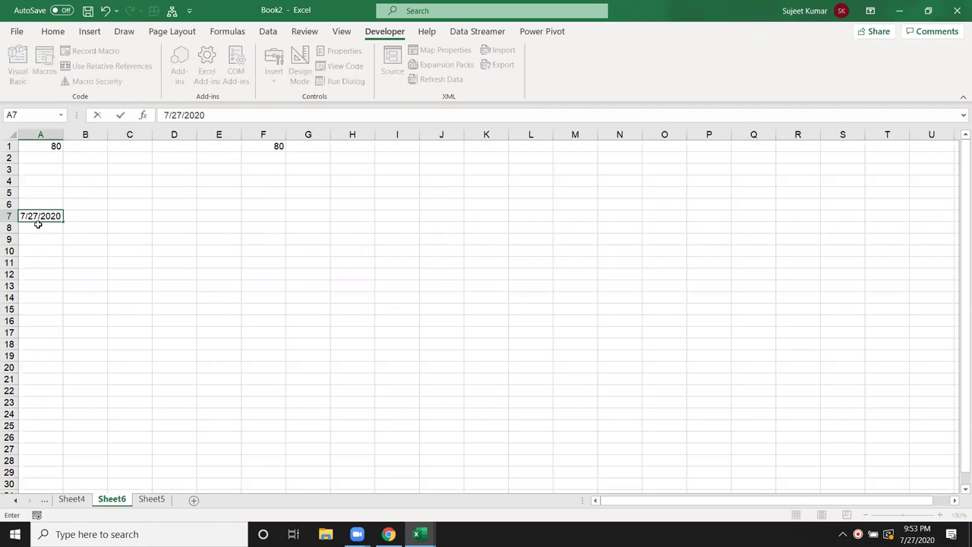
key(Return)
Try the formula =A7+1 in B7, clear it, and return to the VBA editor
key(Up)
key(Right)
text(=)
key(Left)
text(+1)
key(Return)
key(Up)
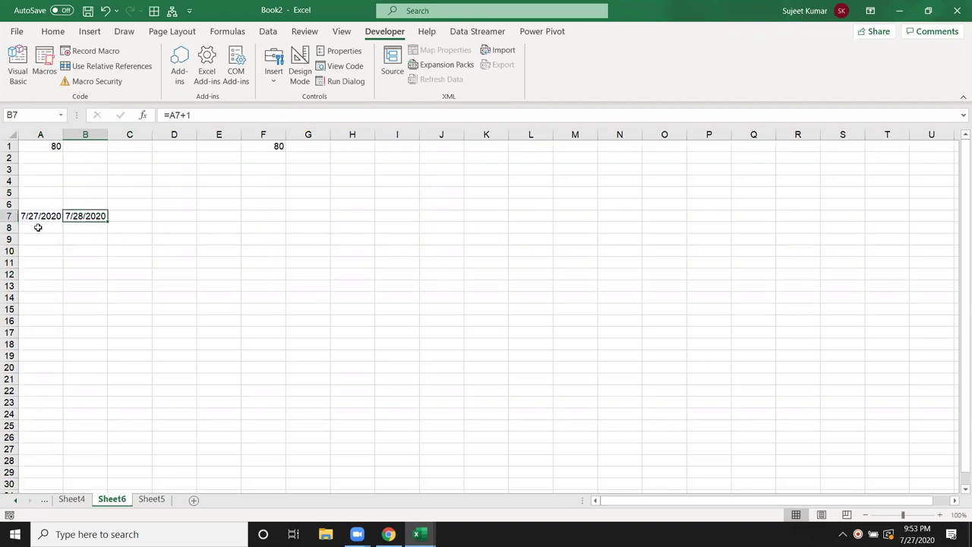
key(Delete)
key(alt+Tab)
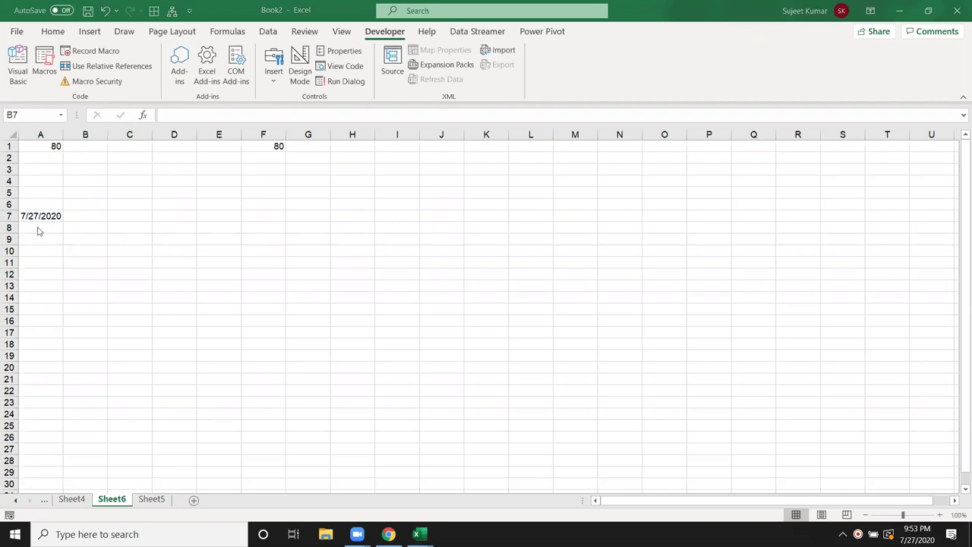
key(alt+Tab)
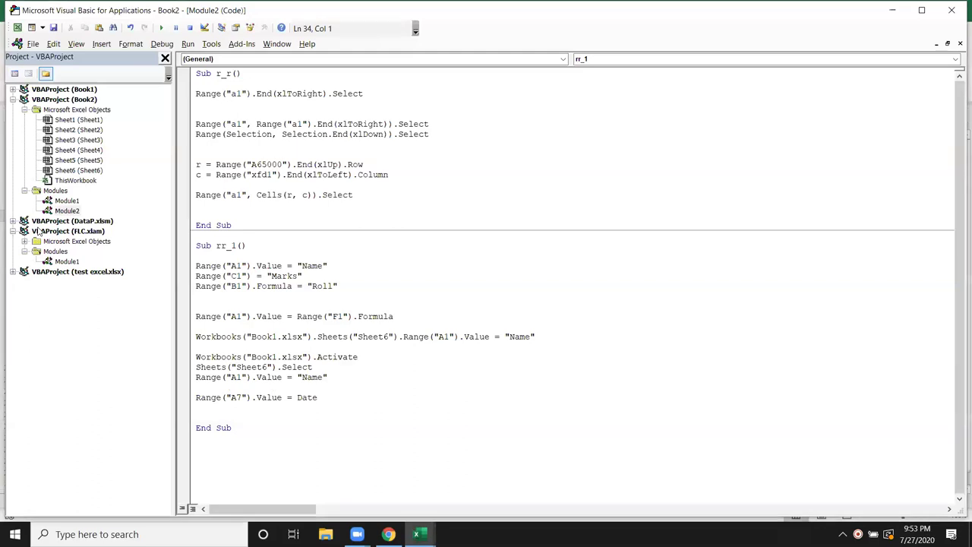
Add Range("B7").Value = Range("A7").Value + 1 below the A7 date line in rr_1
text(ra)
text(ng)
text(e)
text(("B)
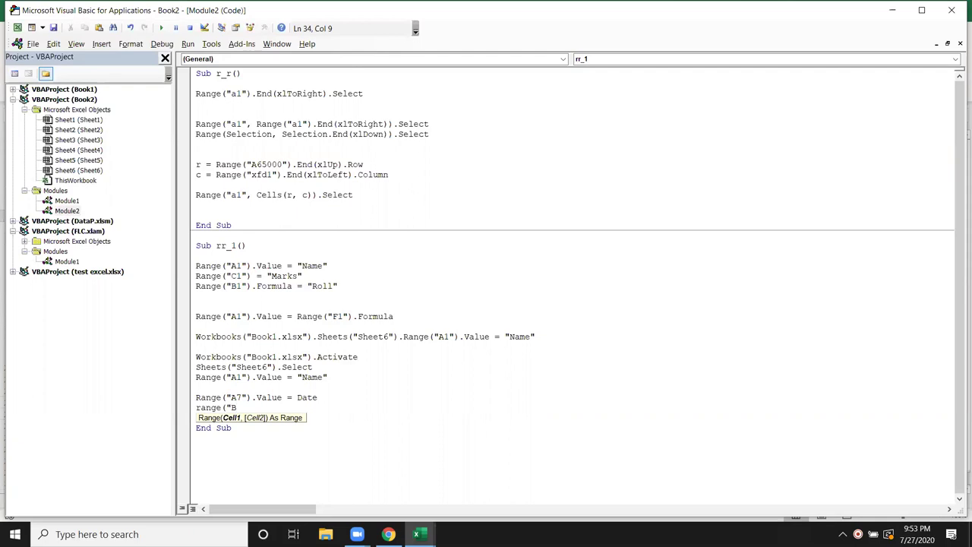
text(7").v)
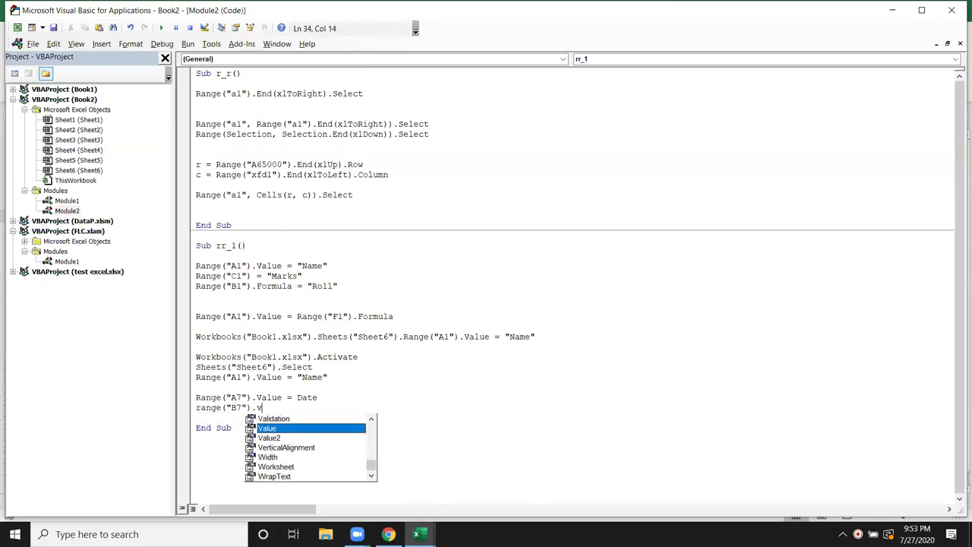
key(Tab)
text(=)
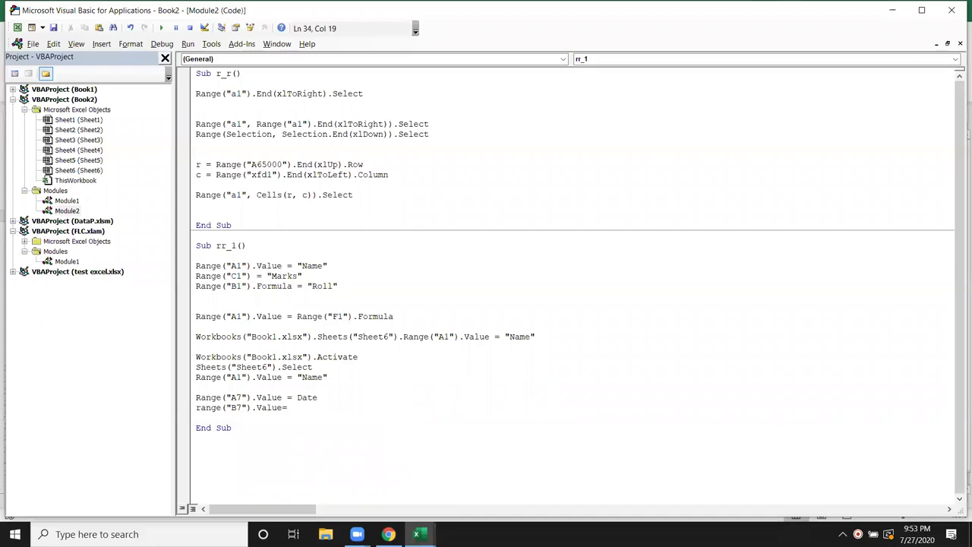
text(range)
key(BackSpace)
key(BackSpace)
text(nge)
text(("A7)
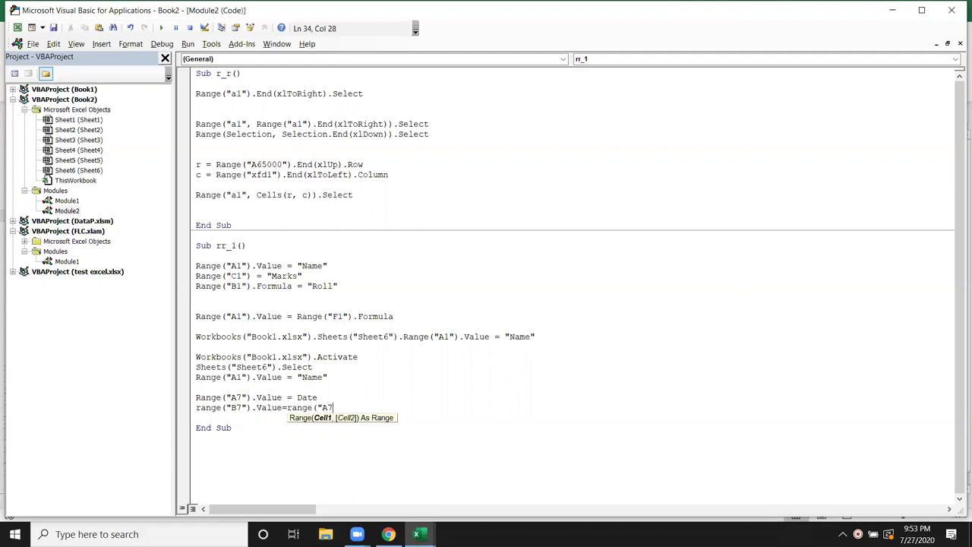
text("))
text(.Value + 1)
key(Return)
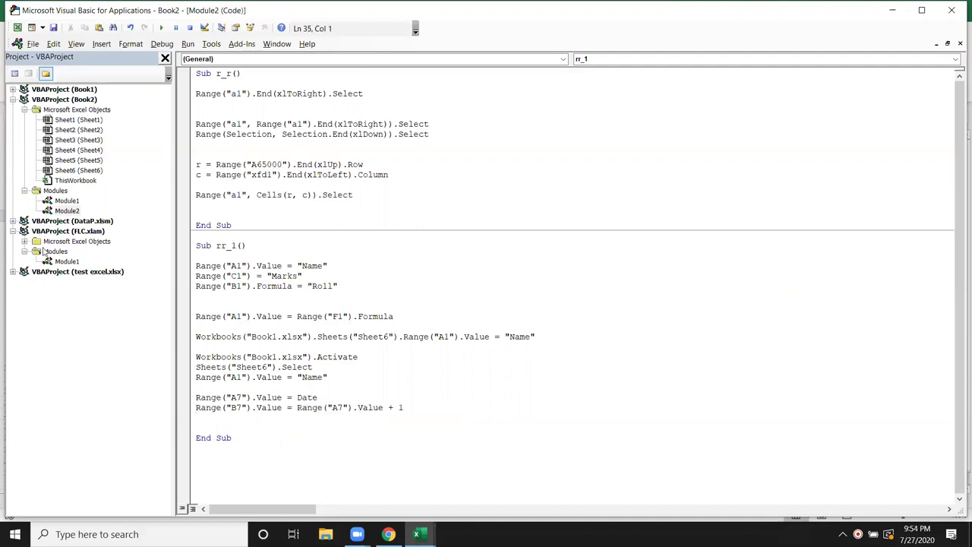
Fill A7's date into B7, then rebuild B7 as the formula =A7+1
key(alt+Tab)
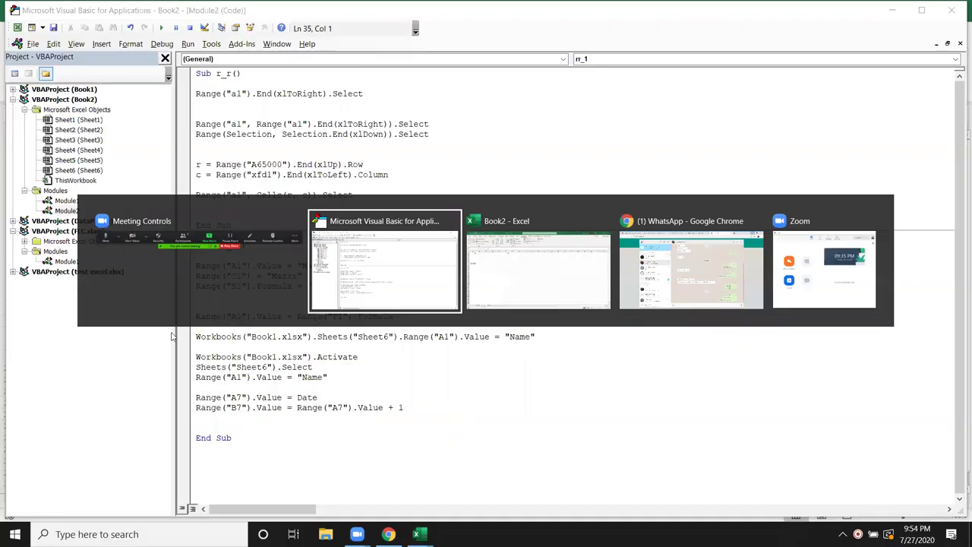
key(alt+Tab)
click(48, 211)
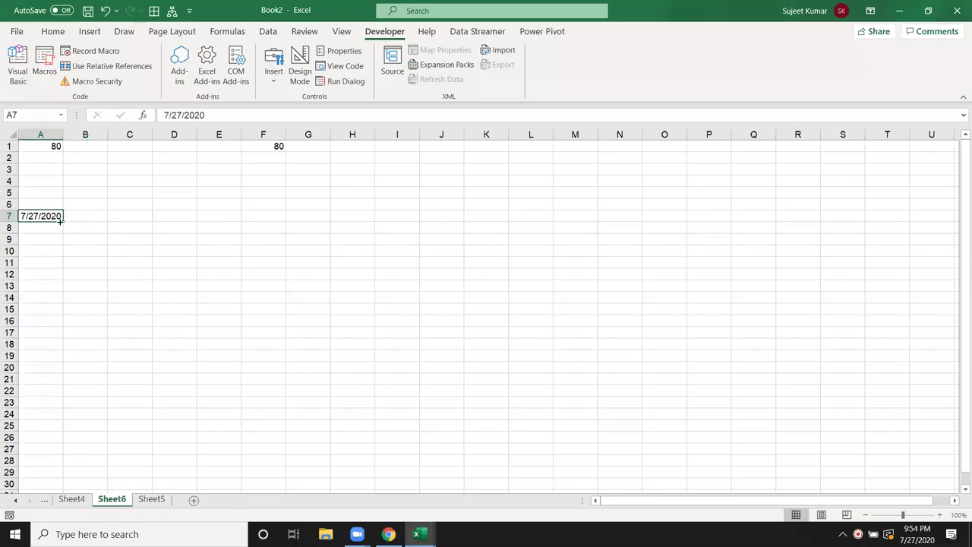
drag(64, 221, 99, 217)
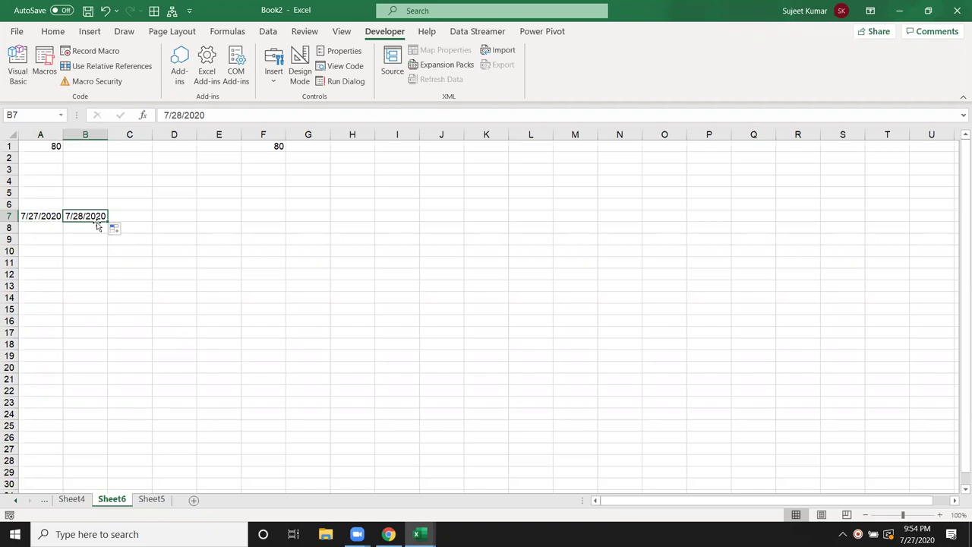
key(Delete)
text(=)
key(Left)
text(+1)
key(Return)
key(Up)
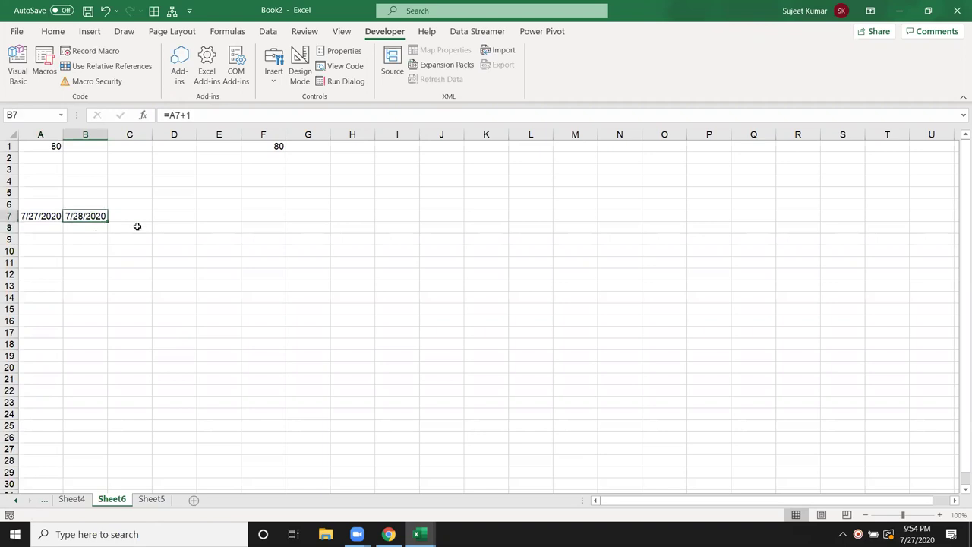
Check B7's formula, clear B7 again, and return to the VBA editor
click(190, 115)
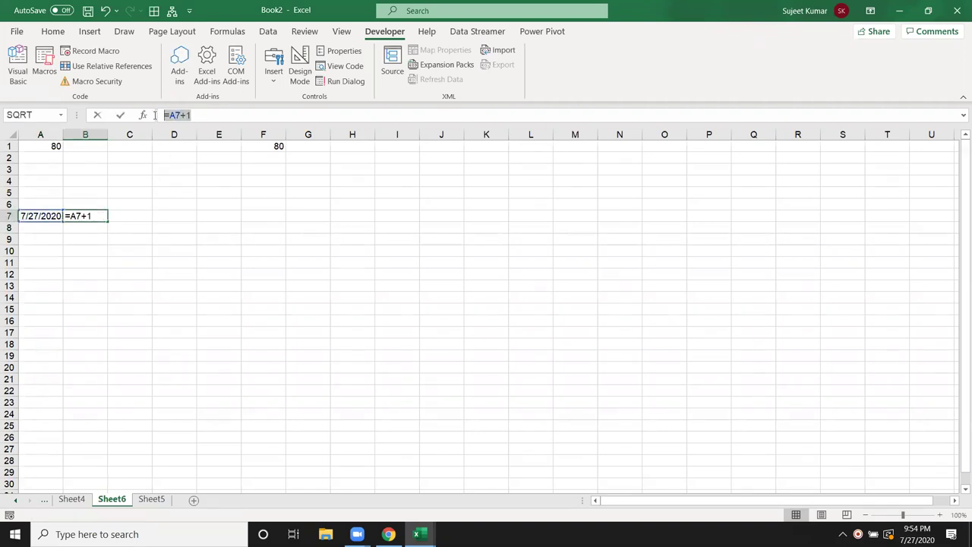
key(Escape)
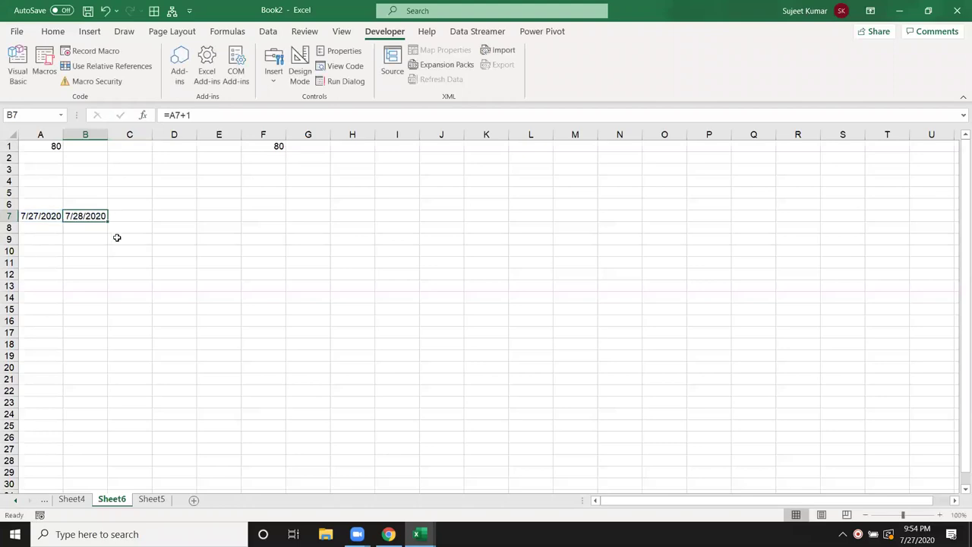
key(Delete)
key(alt+Tab)
key(alt+Tab)
Replace Range("A7").Value + 1 on the B7 line with the string "=A7+1"
drag(411, 408, 304, 409)
drag(297, 413, 297, 407)
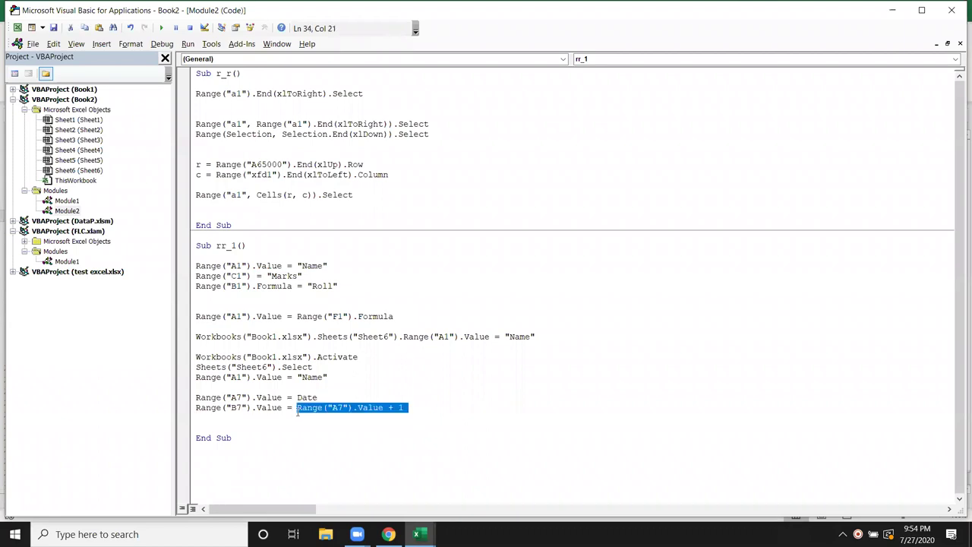
key(BackSpace)
text("=A7+1)
text(")
key(Return)
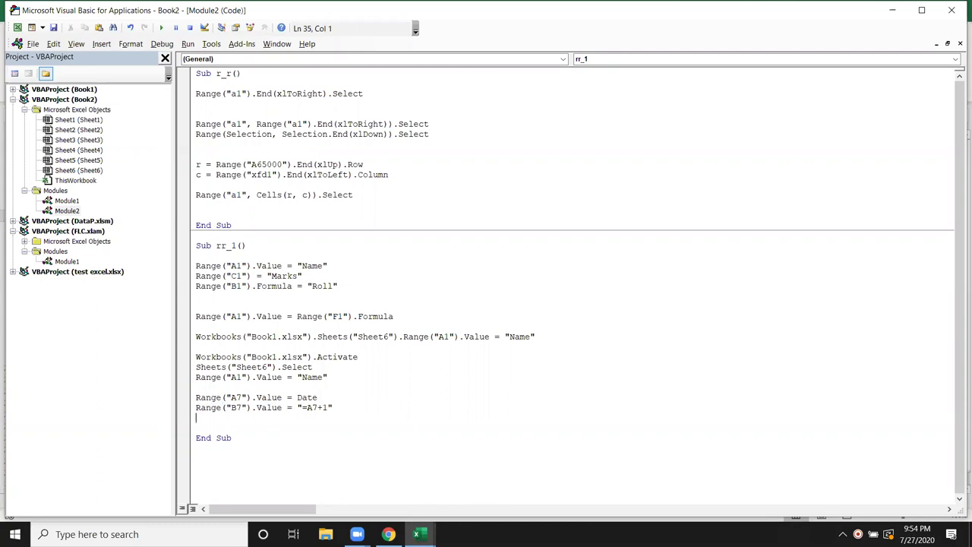
Change the B7 line's .Value property to .Formula
double_click(271, 409)
key(BackSpace)
key(BackSpace)
text(.for)
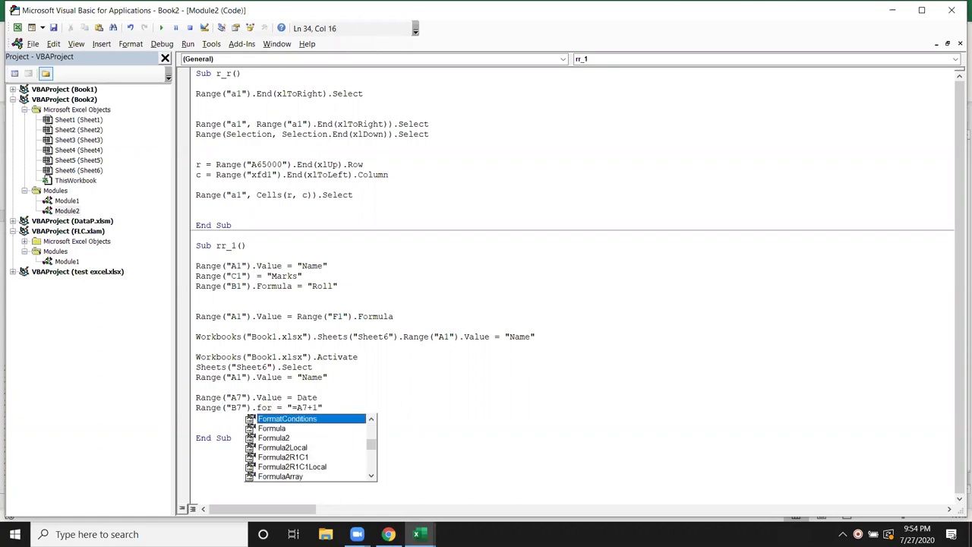
text(m)
key(Tab)
click(280, 431)
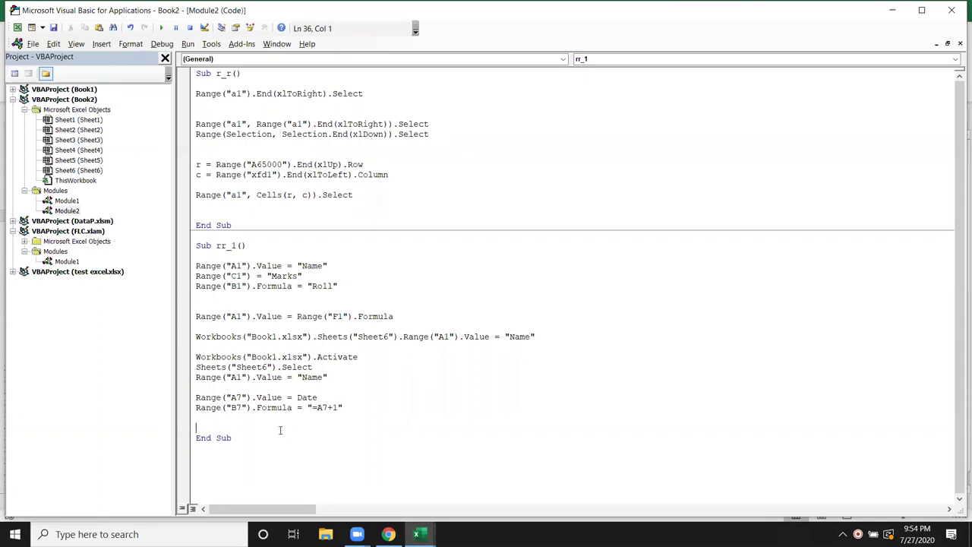
Enter =TEXT(A7,"DDD") in A6 on Sheet6 so it shows Mon
key(alt+Tab)
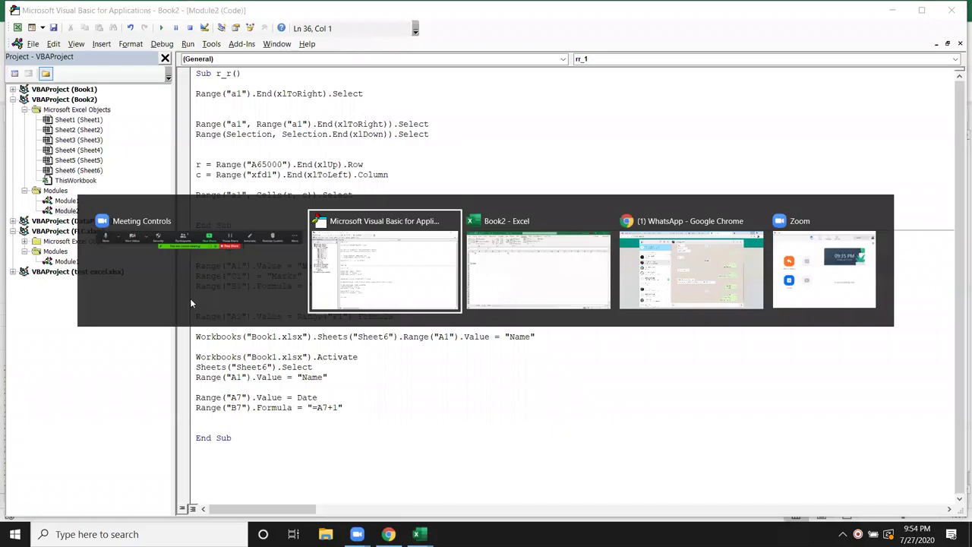
key(alt+Tab)
click(52, 206)
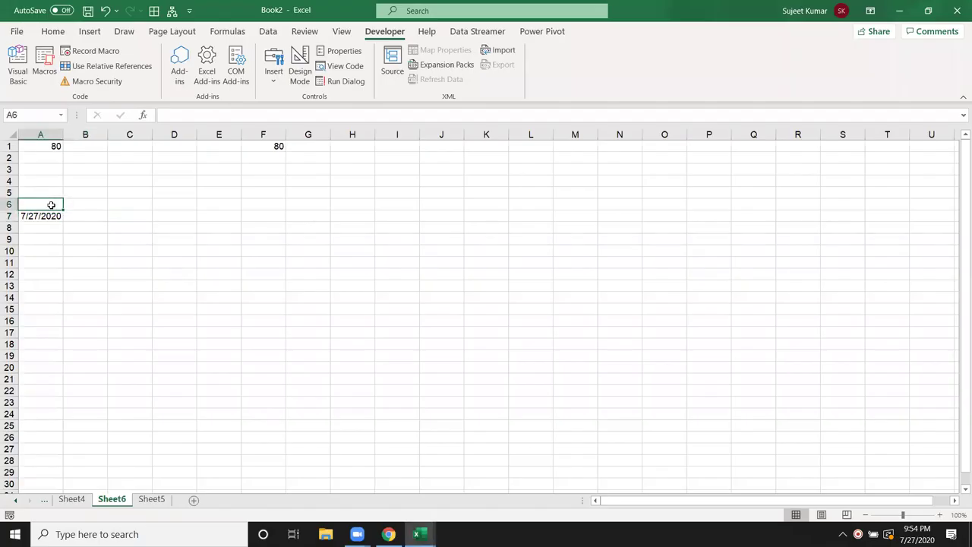
text(=ted)
key(BackSpace)
text(x)
key(Tab)
key(Down)
text(,"DDD"))
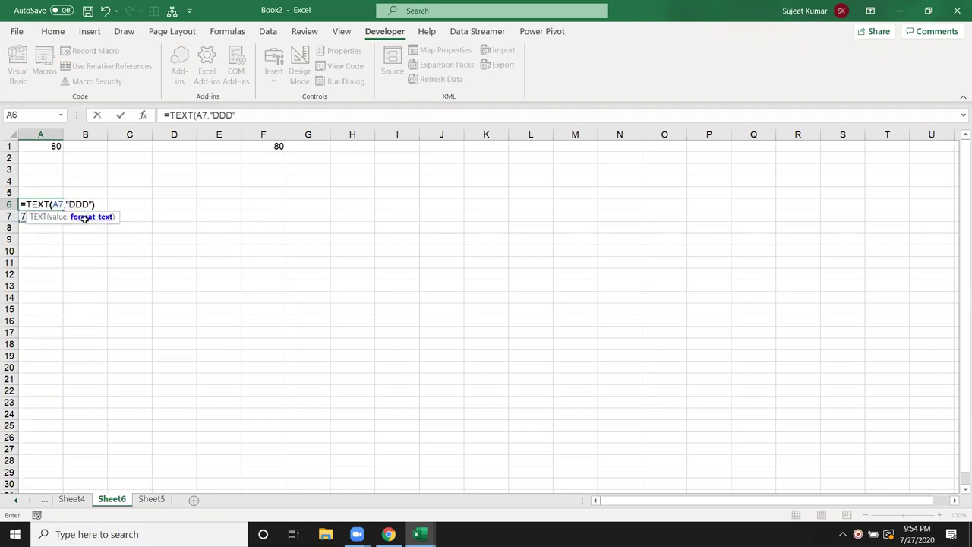
key(Return)
key(Up)
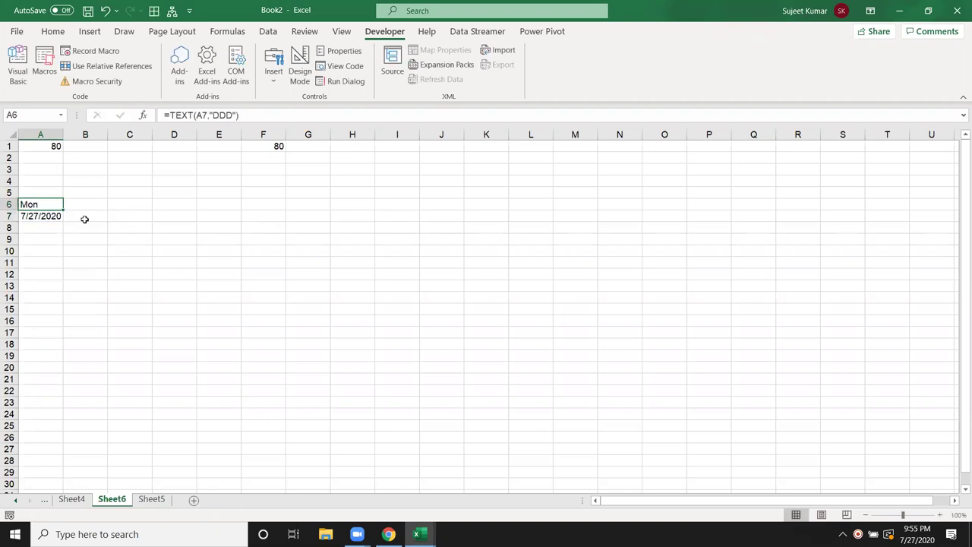
Inspect A6's formula without changing it, select C10, and return to VBA
key(F2)
key(shift+Home)
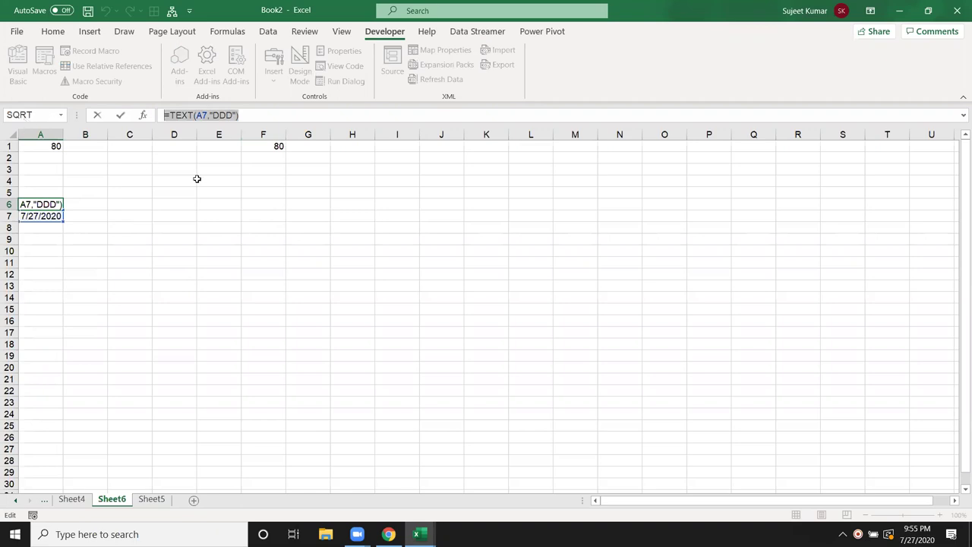
key(Escape)
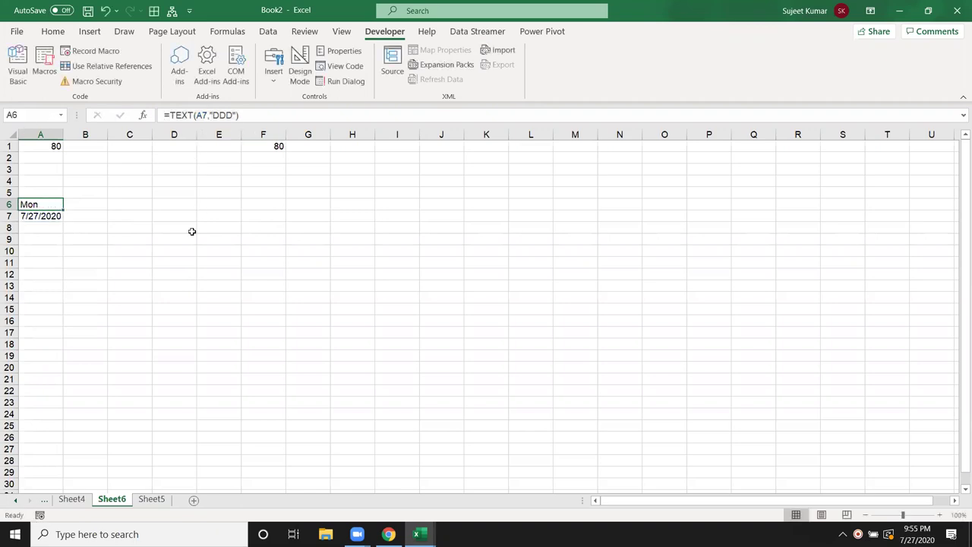
click(145, 253)
key(alt+Tab)
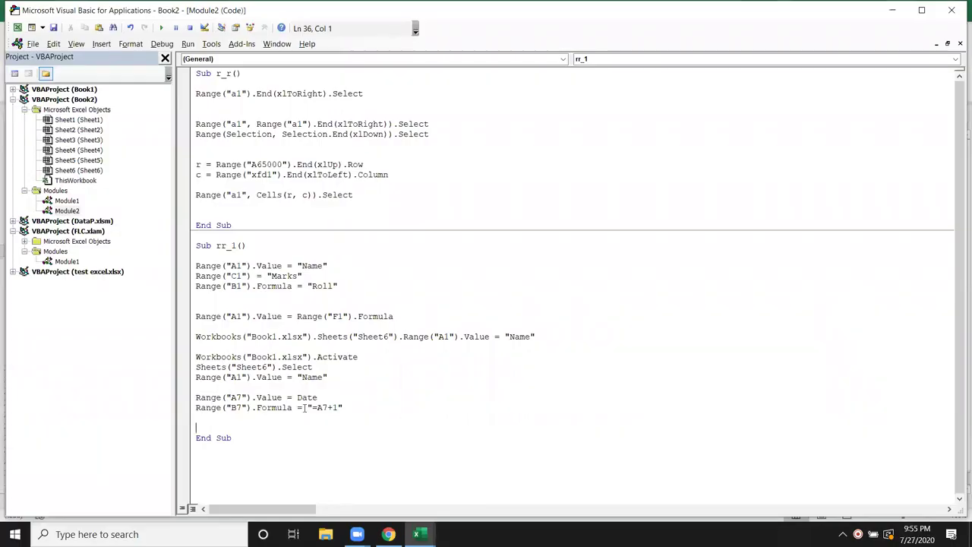
Type range("A6").Value="=TEXT(A7,"DDD")" on a new line under the B7 formula
mouse_move(343, 407)
mouse_down()
mouse_move(317, 398)
mouse_move(307, 408)
mouse_up()
click(204, 420)
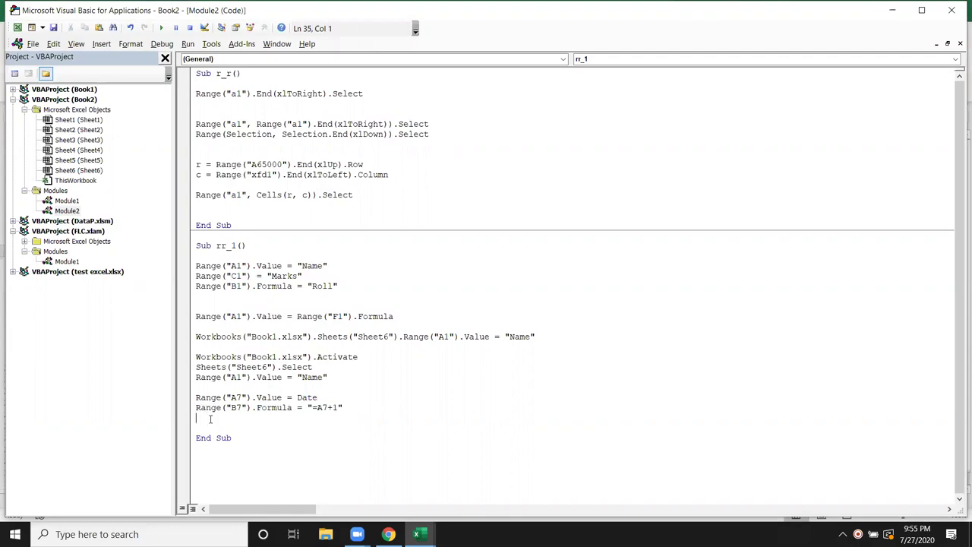
text(range)
text(("A6")
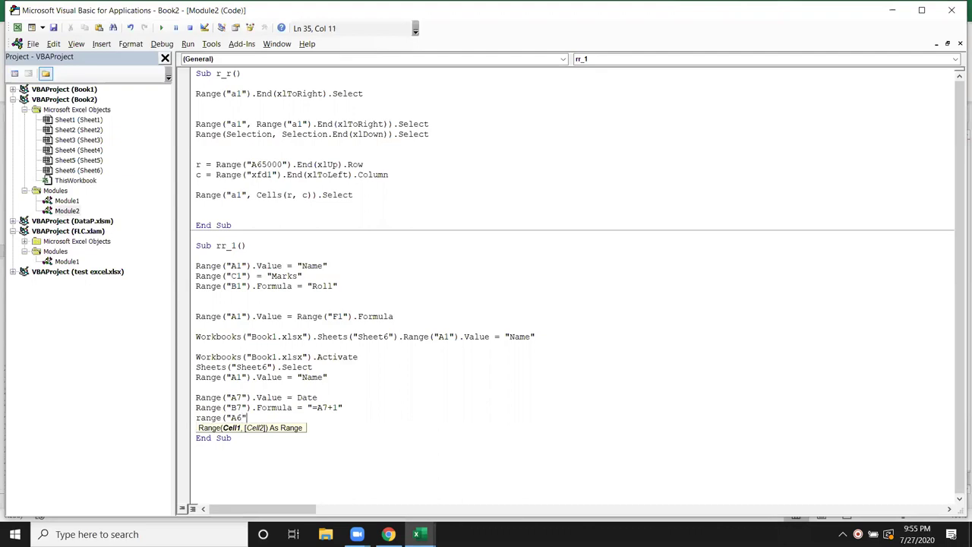
text().)
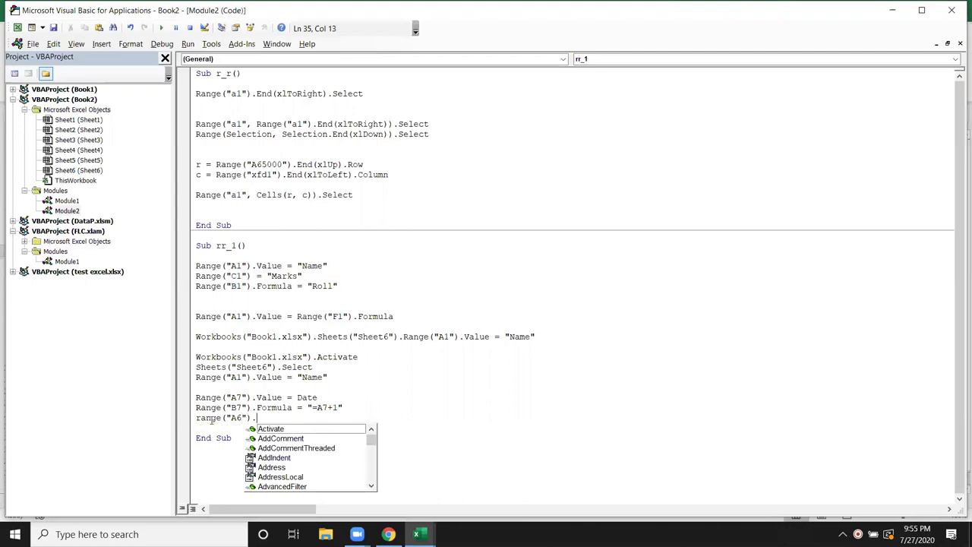
text(v)
key(Tab)
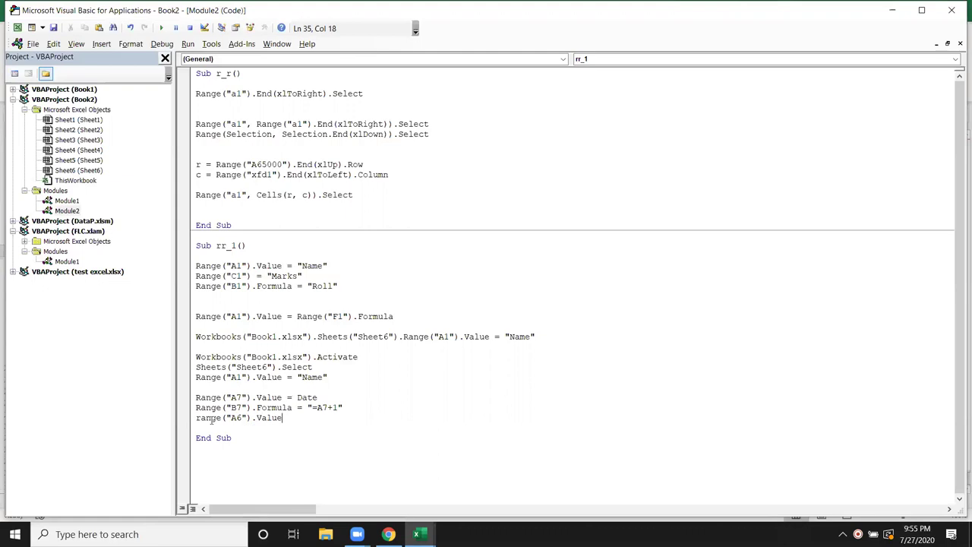
text(=")
text(=TEXT(A7,"DDD")")
Dismiss the compile error and double the quotes around DDD in the A6 line
click(212, 424)
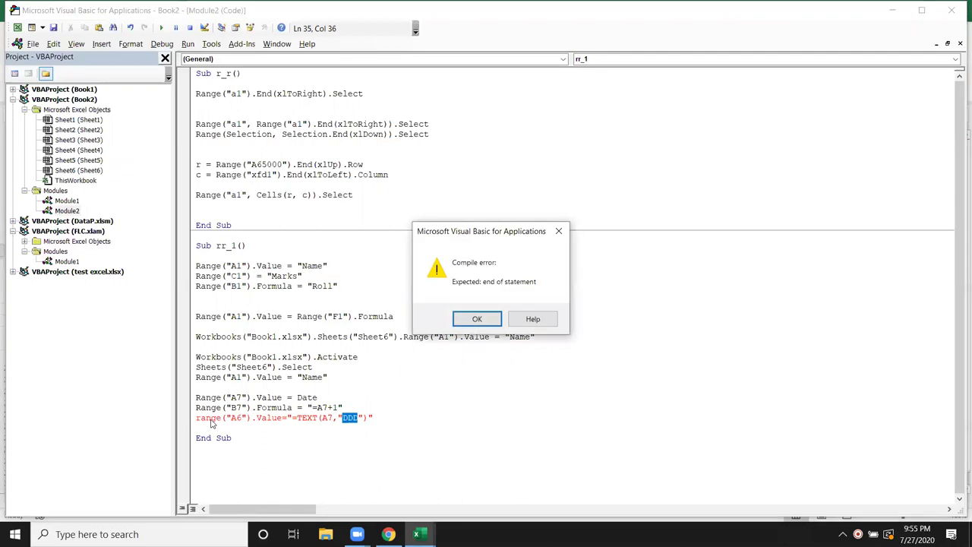
key(Return)
drag(287, 418, 330, 421)
key(shift+Right)
key(shift+Right)
key(shift+Right)
key(shift+Right)
key(Right)
key(shift+Right)
key(shift+Right)
key(shift+Right)
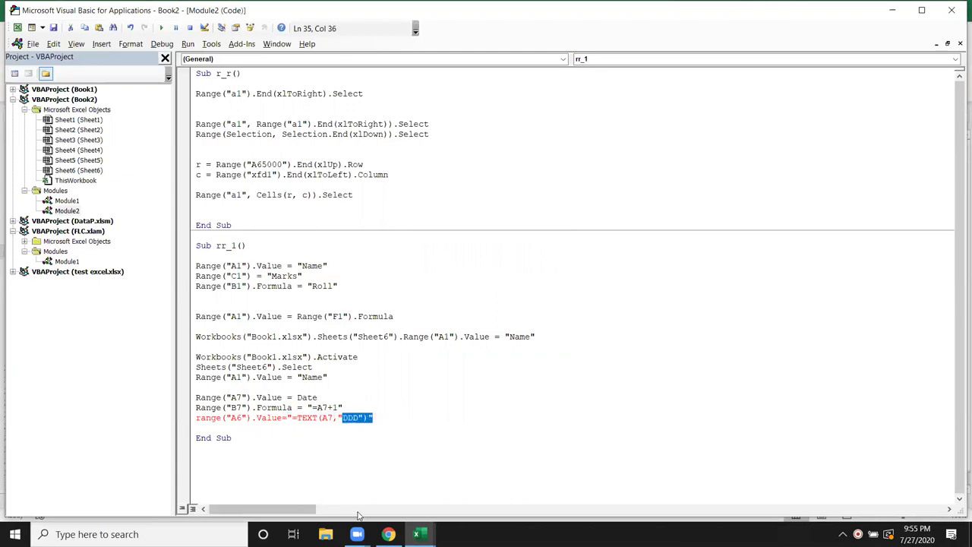
click(339, 419)
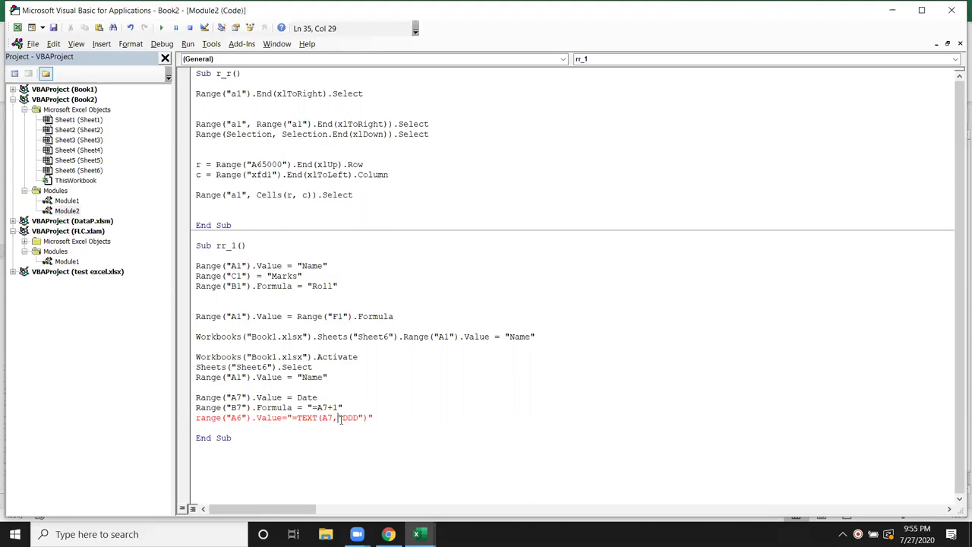
text(")
text(")
key(Down)
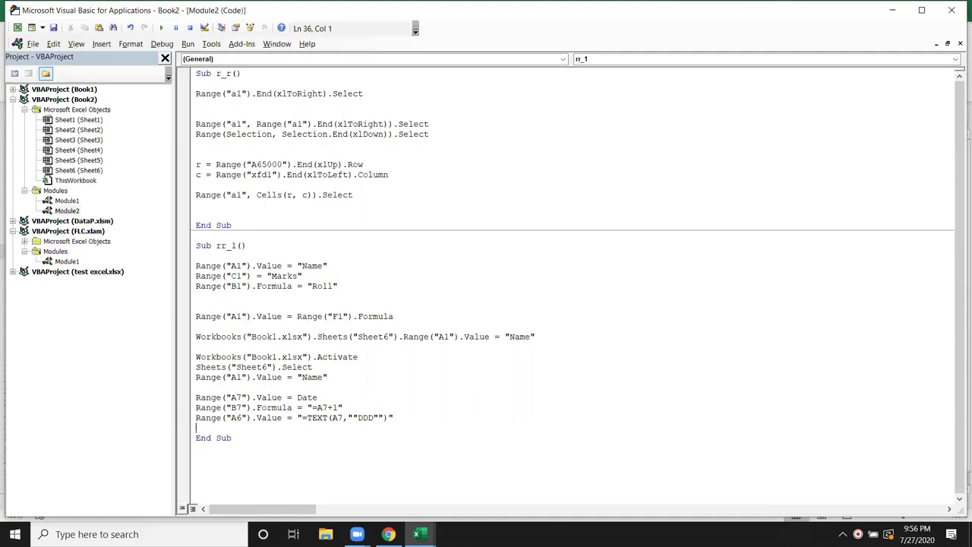
Select the B7 formula and A6 TEXT lines in rr_1 for copying
click(343, 408)
key(shift+Left)
key(shift+Left)
key(shift+Left)
key(shift+Left)
key(shift+Left)
key(shift+Left)
key(shift+Left)
key(shift+Left)
key(shift+Left)
key(shift+Left)
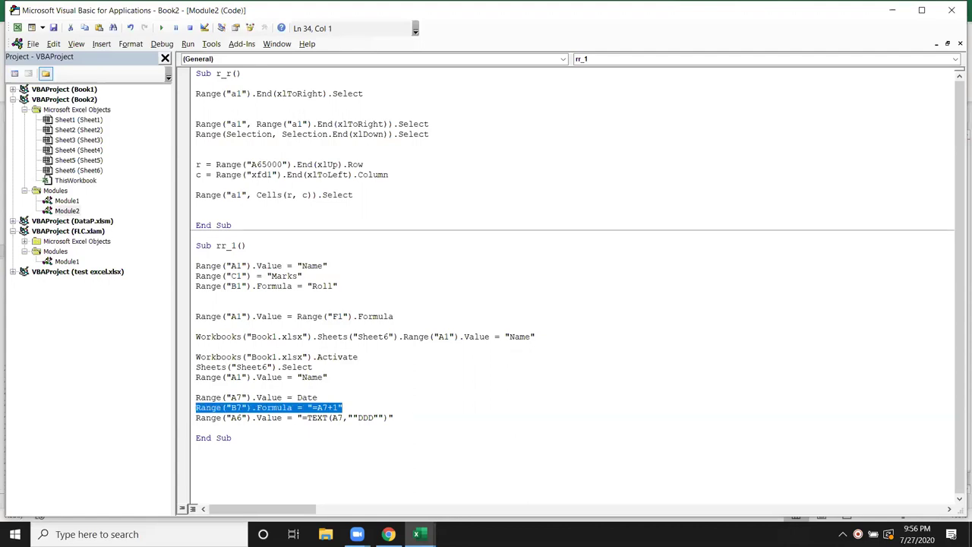
key(Left)
key(shift+Down)
key(shift+Down)
key(ctrl+c)
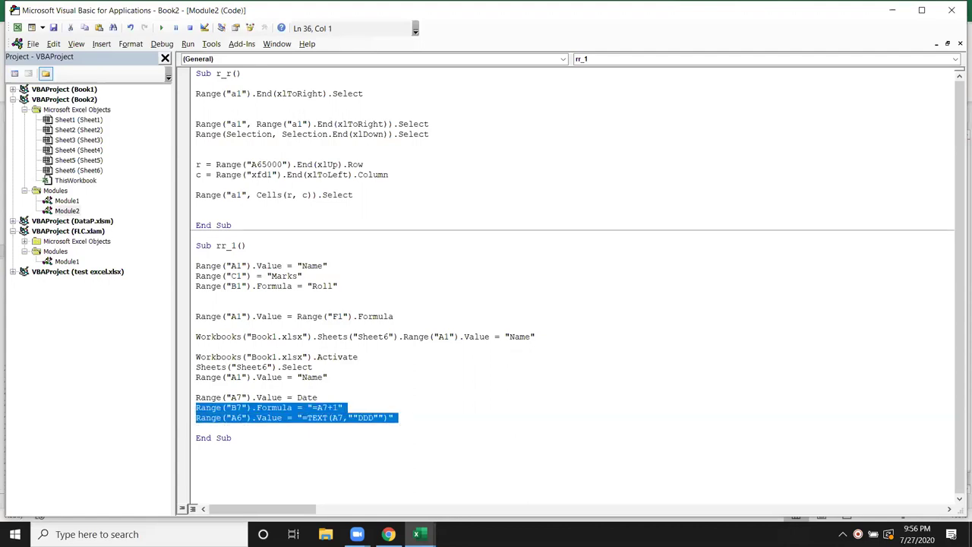
Create Sub rrr() below End Sub and paste the B7 and A6 lines into it
key(Down)
key(Down)
text(subrrr)
key(Left)
key(Left)
key(Left)
key(End)
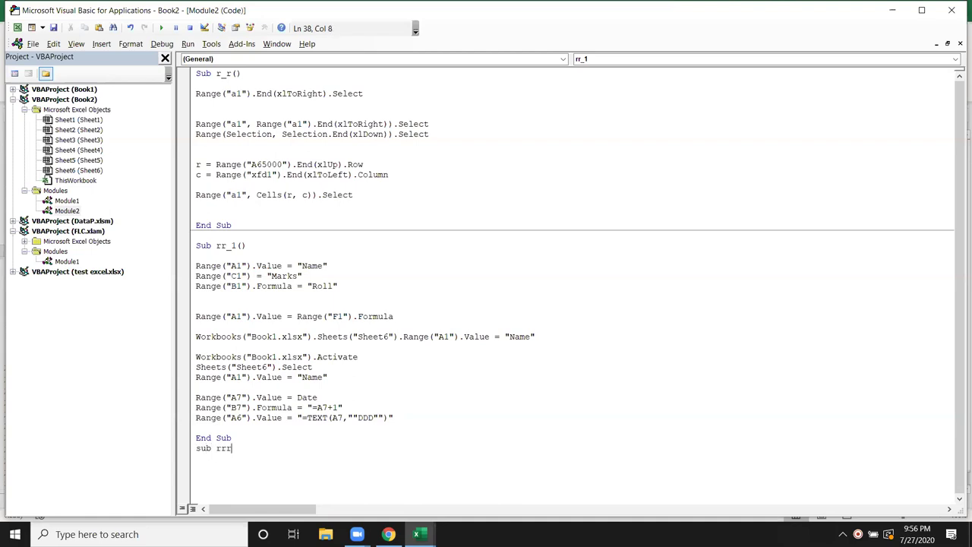
text(())
key(Return)
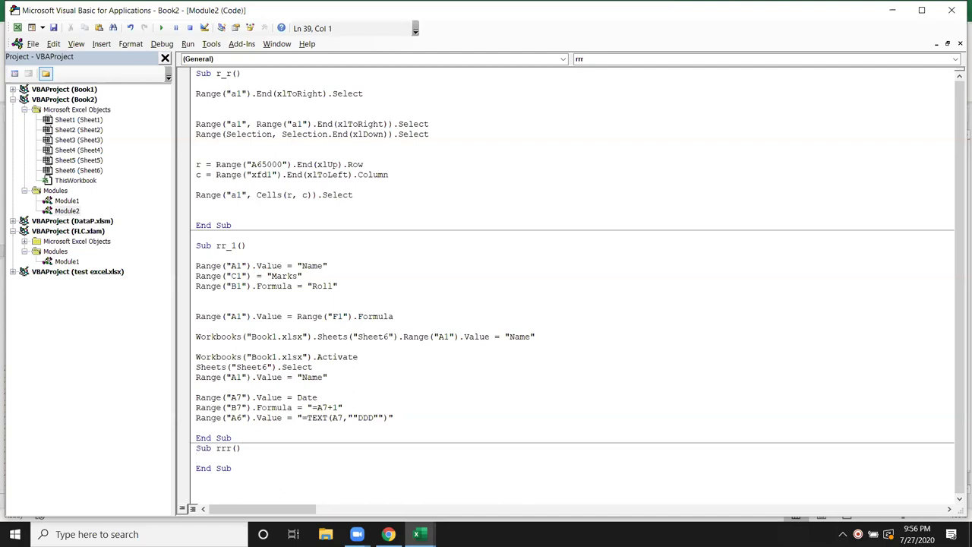
key(ctrl+v)
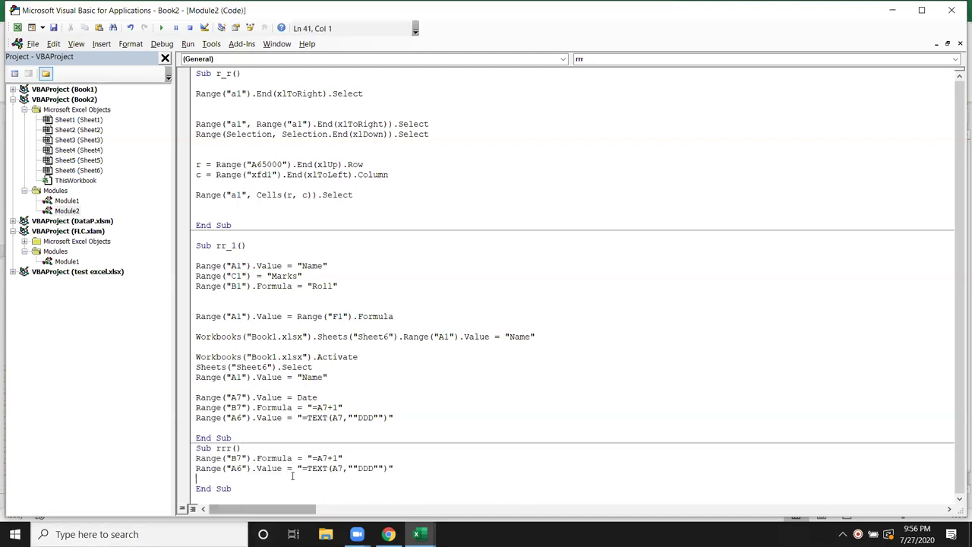
double_click(321, 458)
drag(271, 459, 278, 459)
key(alt+Tab)
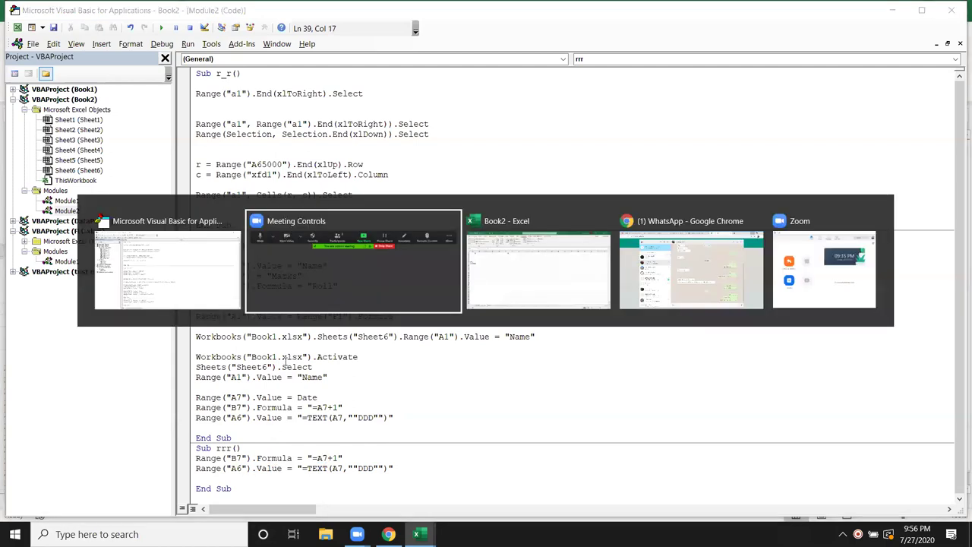
Enter =A7+1 in B7, turn it into literal text, then clear B7
key(alt+Tab)
key(Tab)
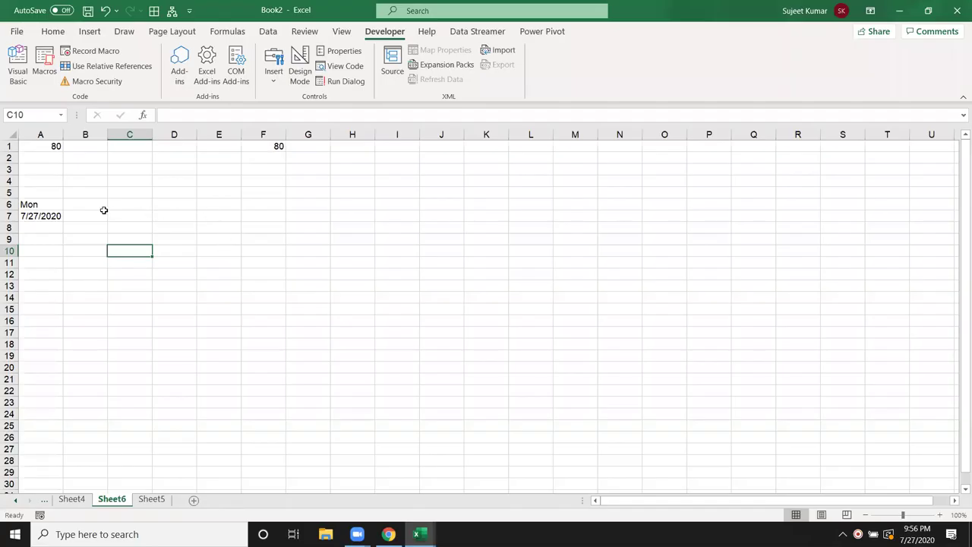
click(81, 217)
text(=)
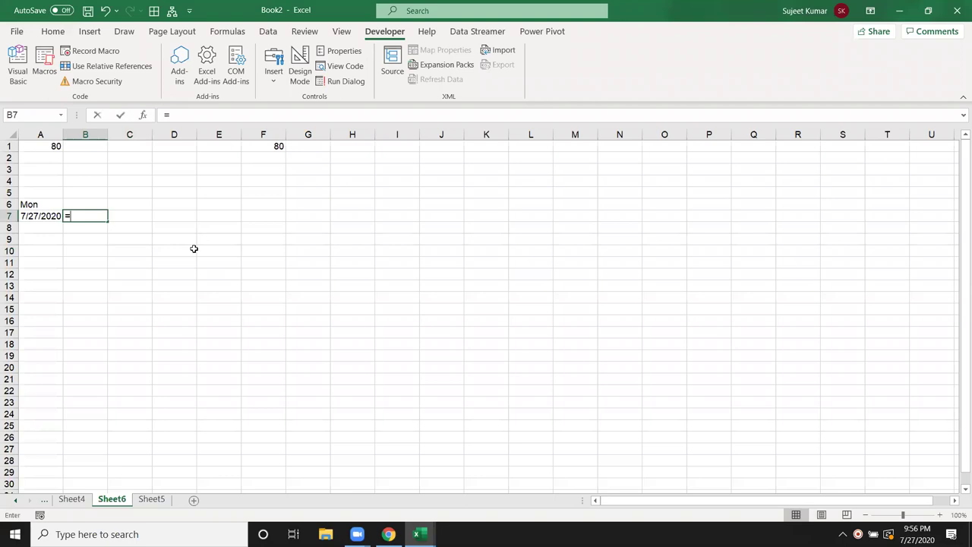
text(a7+1)
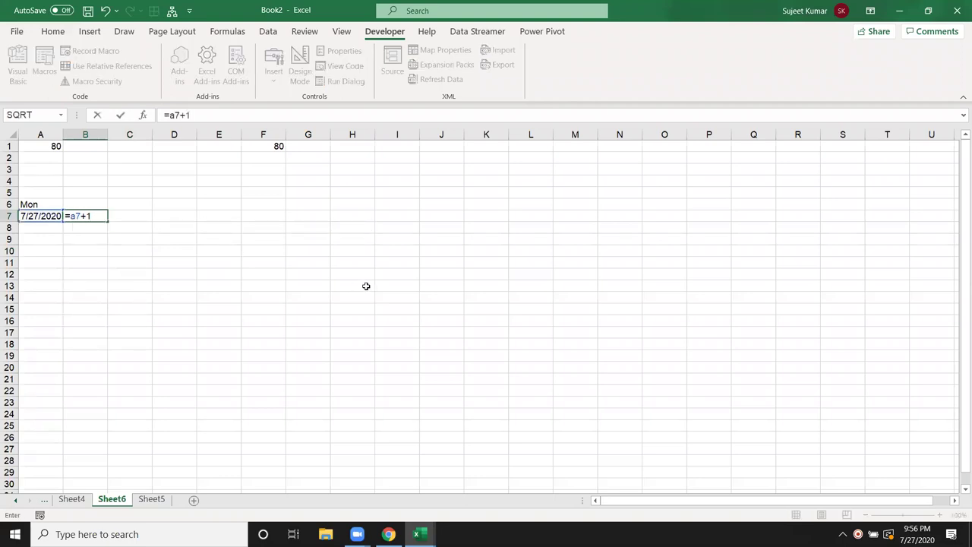
key(Return)
key(Up)
click(167, 114)
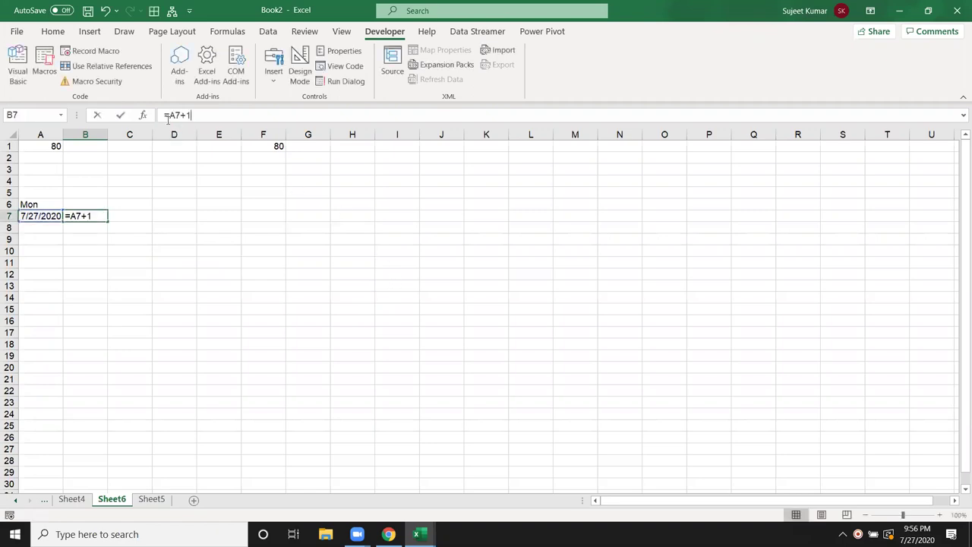
text(')
key(Return)
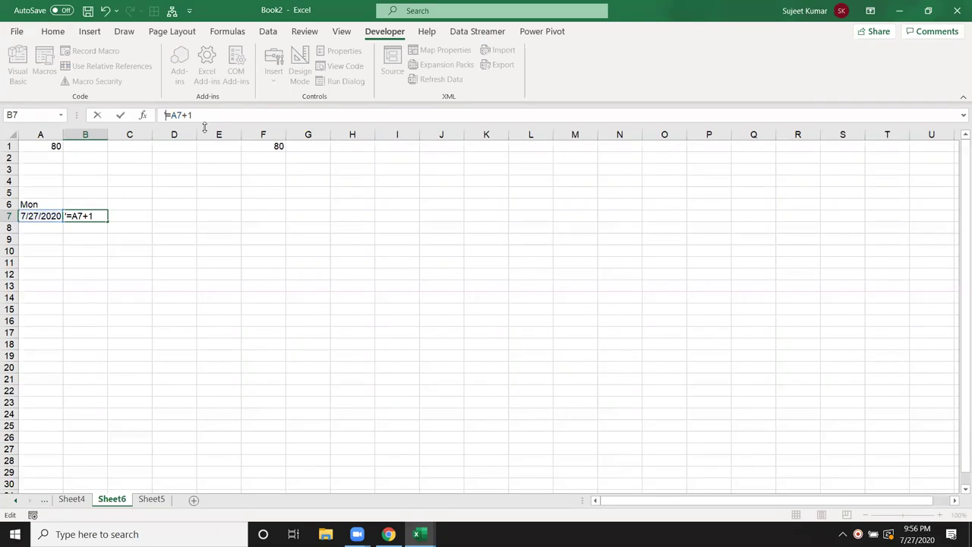
key(Up)
key(Delete)
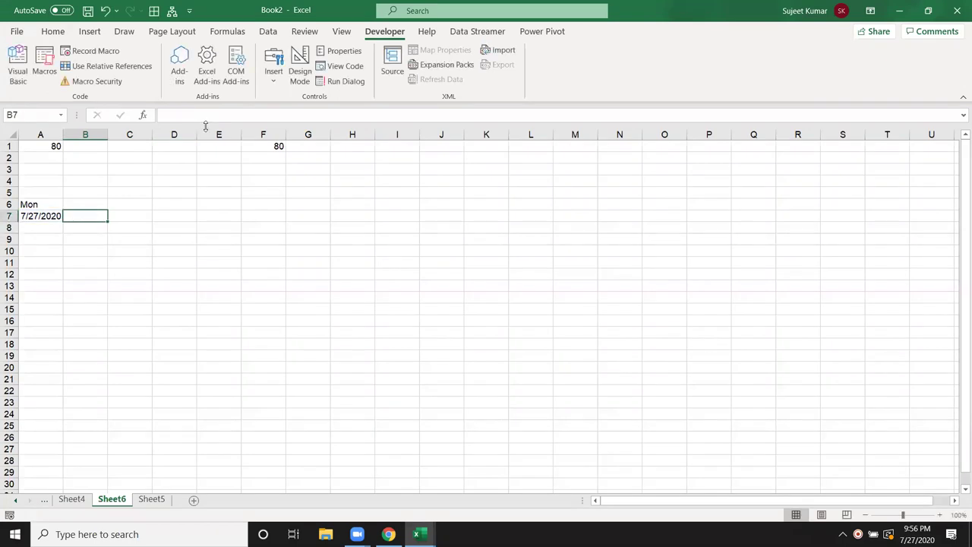
Widen column B and clear cells A6:A9
drag(108, 137, 138, 138)
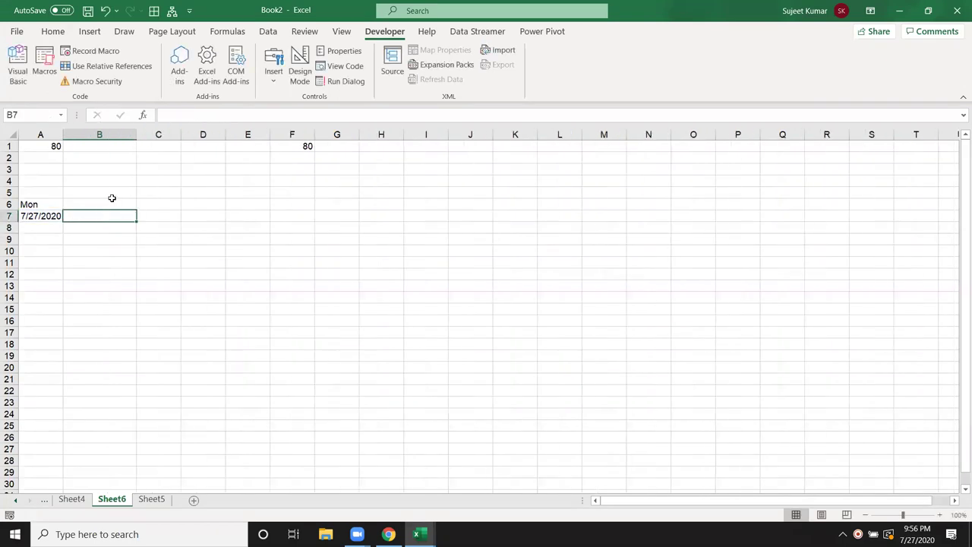
click(114, 130)
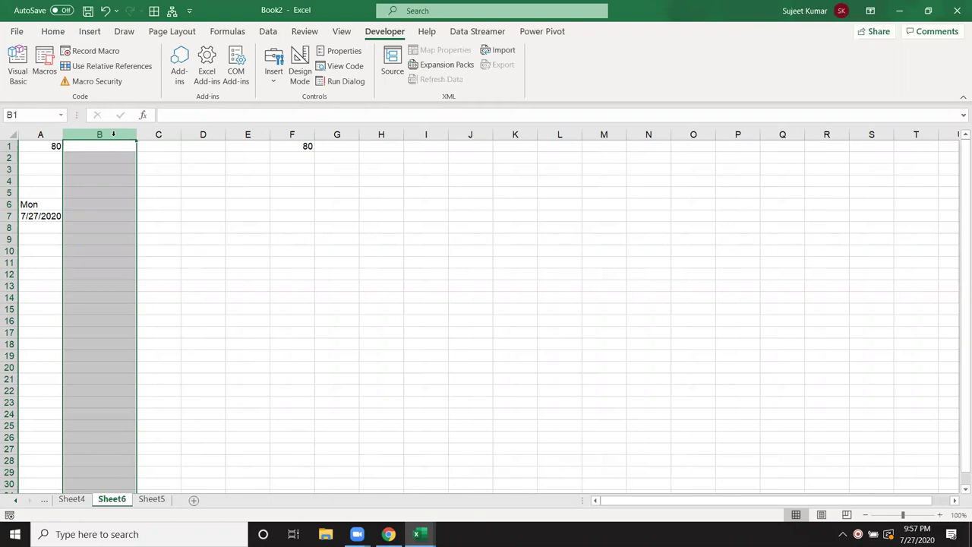
click(111, 227)
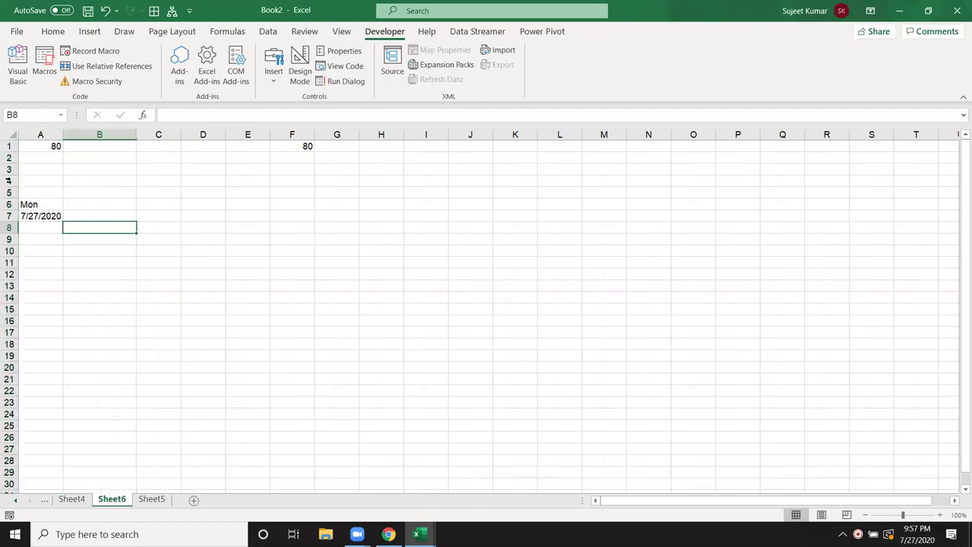
drag(31, 203, 51, 242)
key(Delete)
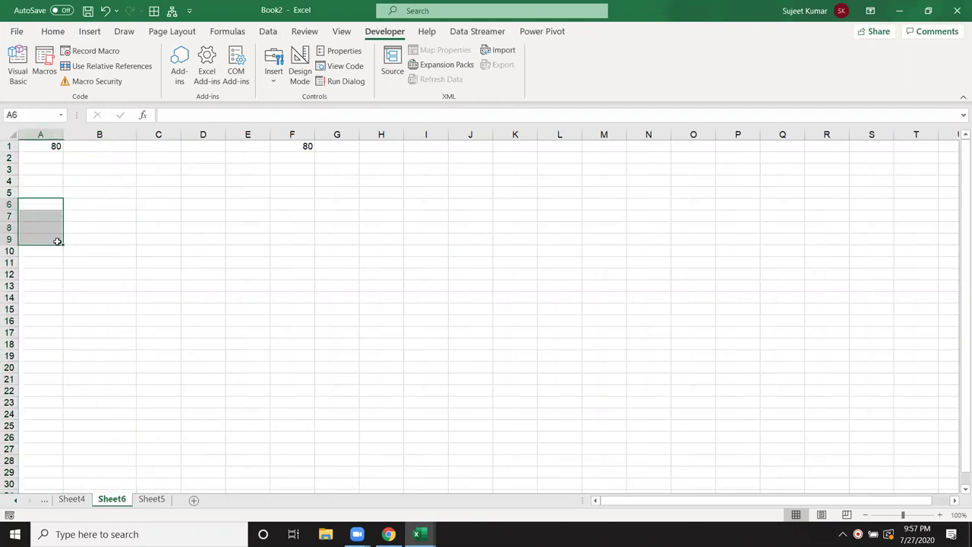
Run rrr, then check B7 (1/1/1900) and the empty A7 in Excel
key(alt+Tab)
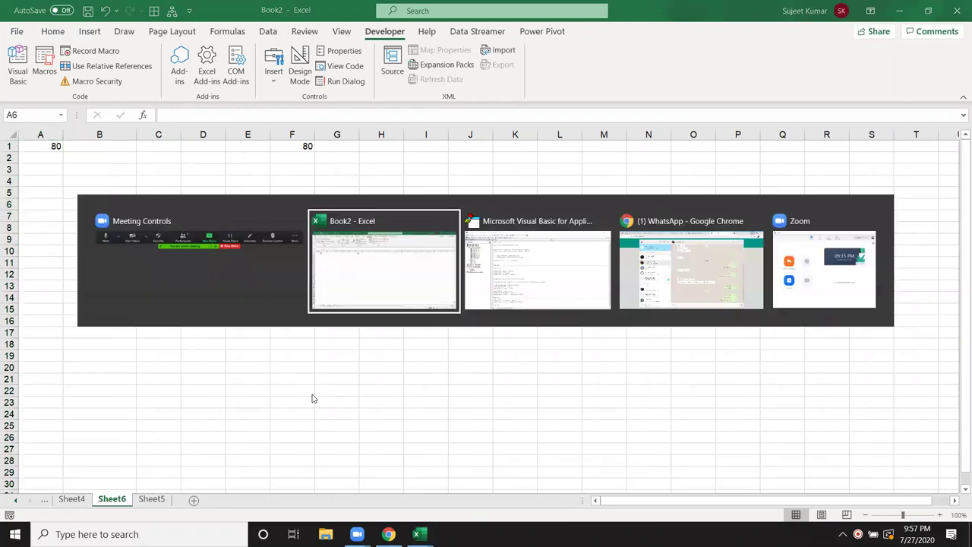
click(235, 468)
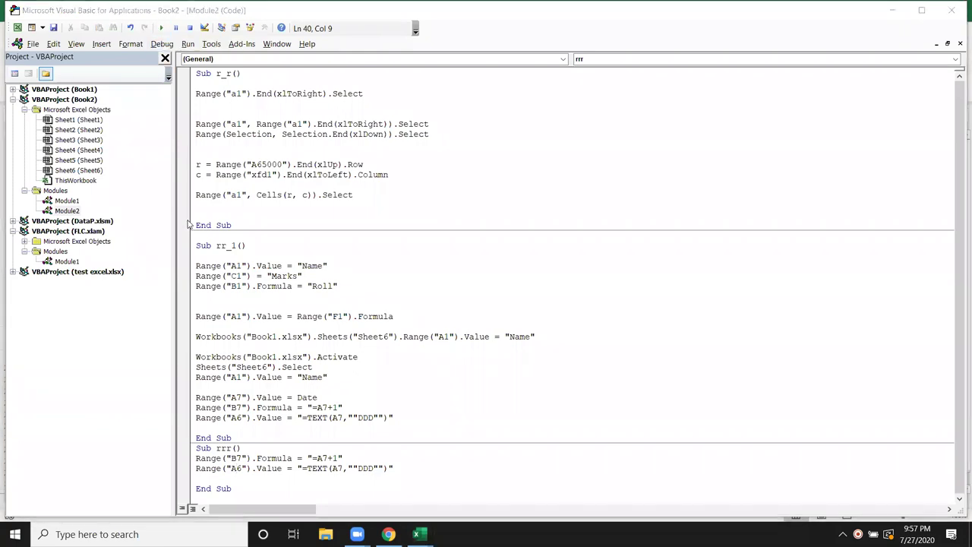
key(alt+Tab)
key(alt+Tab)
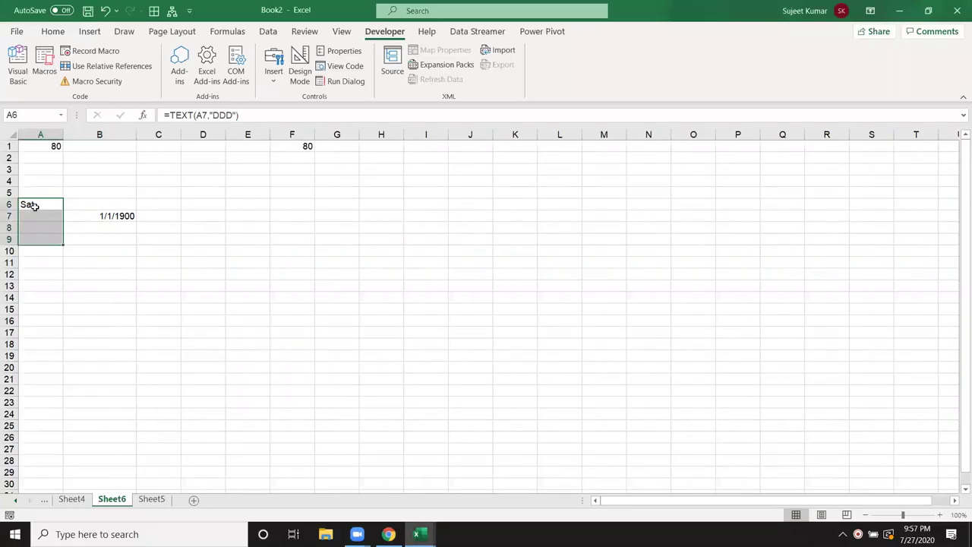
click(104, 219)
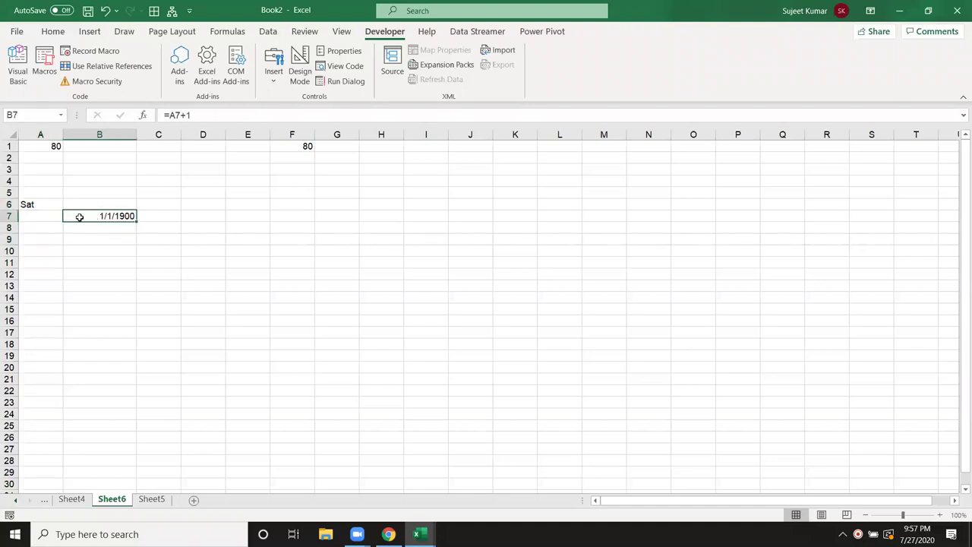
click(43, 218)
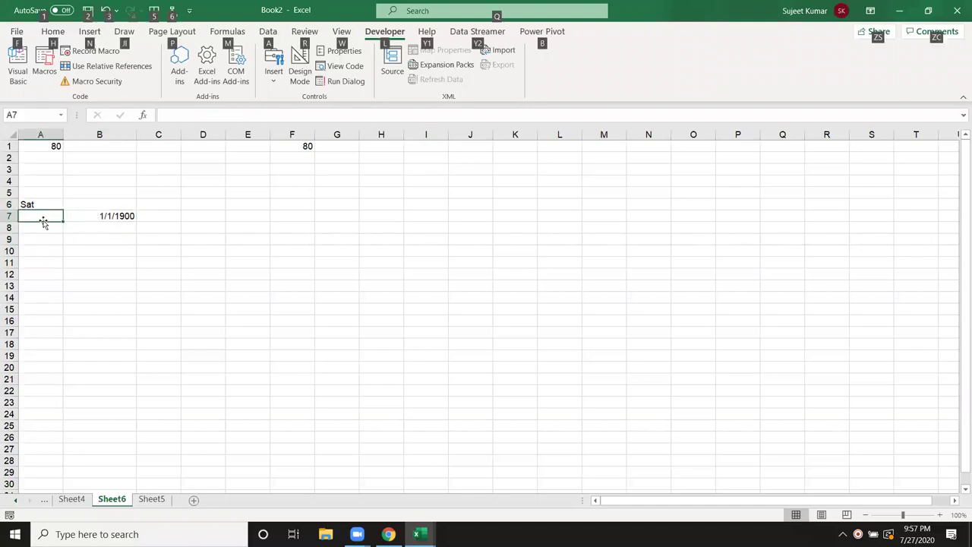
key(alt+Tab)
key(alt+Tab)
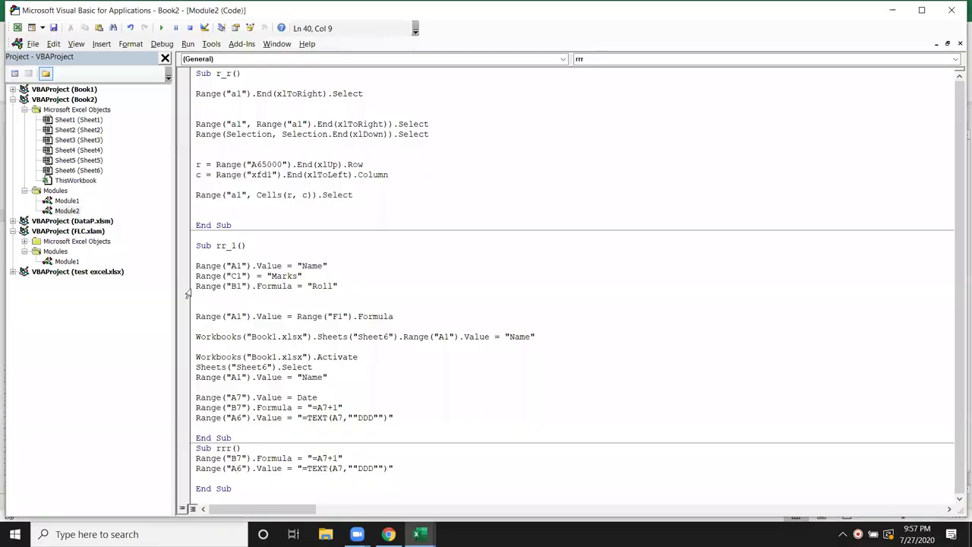
Add a blank line at the top of rrr and select rr_1's Range("A7").Value = Date lines
click(199, 458)
key(Return)
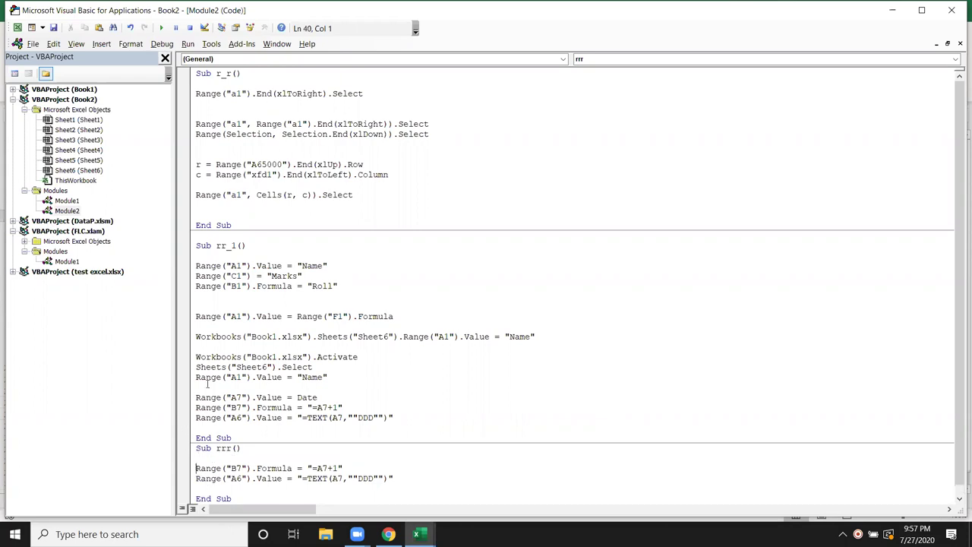
drag(197, 396, 258, 436)
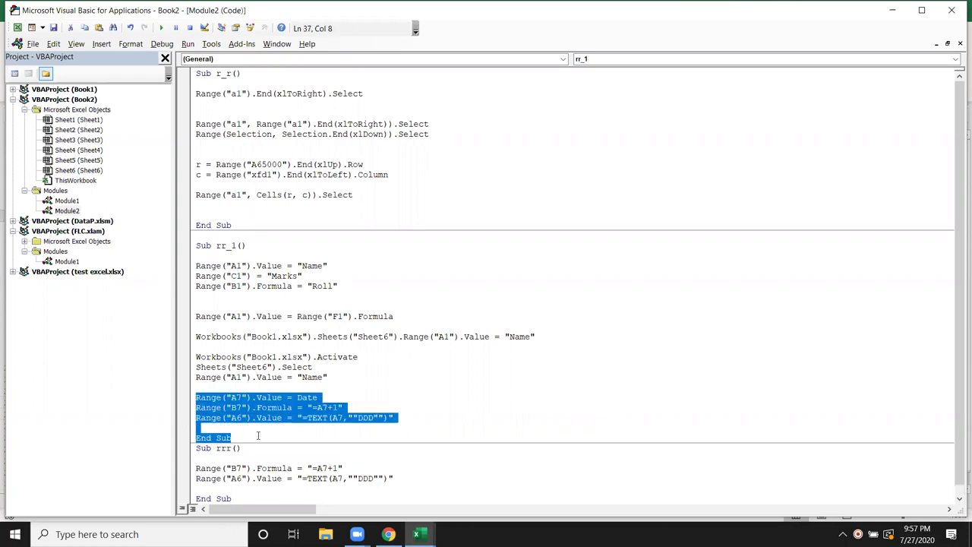
scroll(351, 500, down, 1)
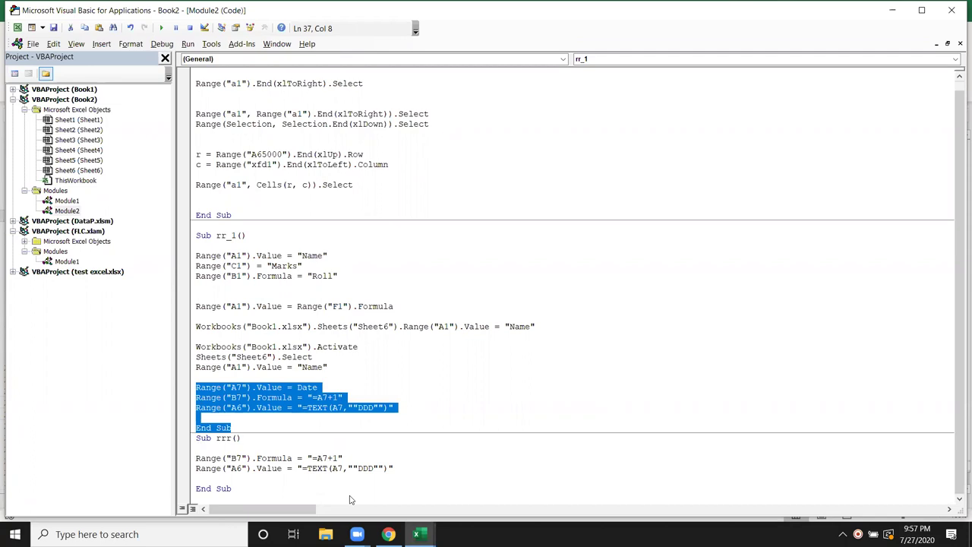
click(359, 453)
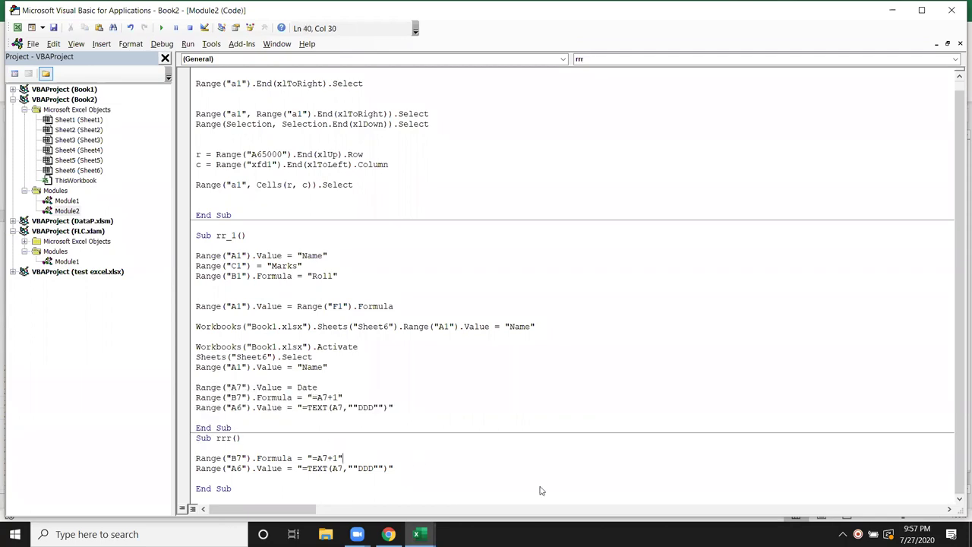
click(783, 484)
key(Return)
key(Return)
key(Return)
key(Return)
key(Return)
key(Return)
key(Return)
key(Return)
key(Return)
key(Return)
key(Return)
key(Return)
key(Return)
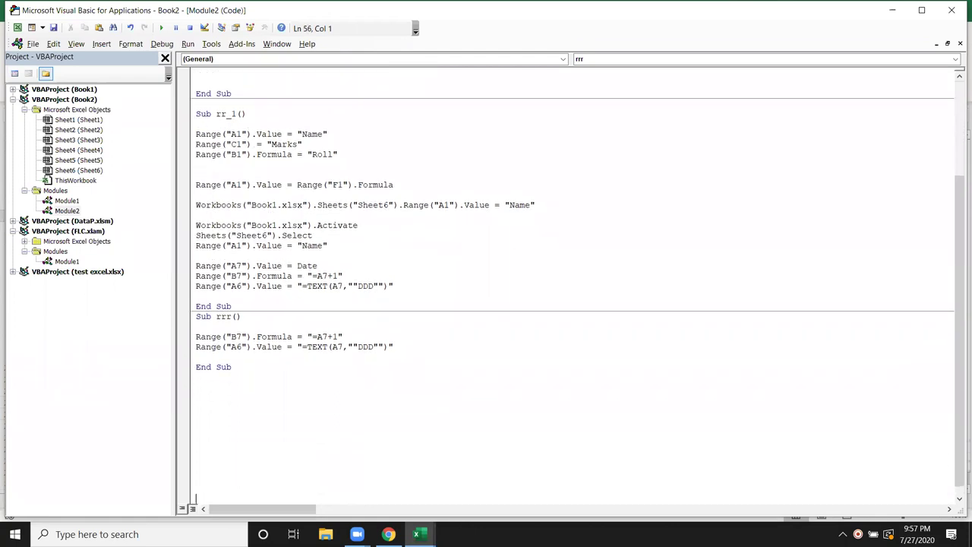
key(Return)
key(Return)
Paste the A7 date lines under Sub rrr() and remove the duplicate End Sub
mouse_move(414, 320)
mouse_down()
mouse_move(257, 316)
mouse_move(410, 334)
mouse_up()
click(201, 306)
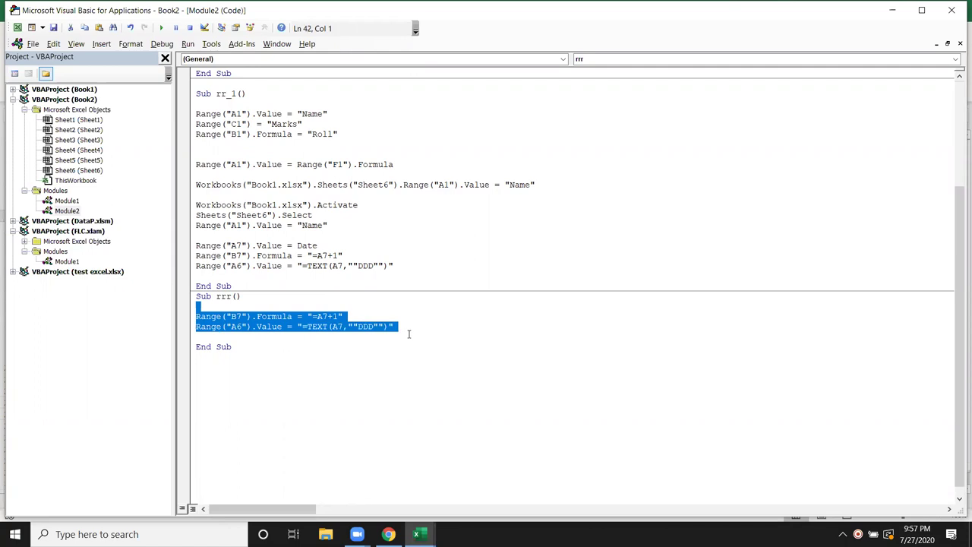
text(v)
key(BackSpace)
text(Range("A7").Value = Date Range("B7").Formula = "=A7+1" Range("A6").Value = "=TEXT(A7,""DDD"")"  End Sub)
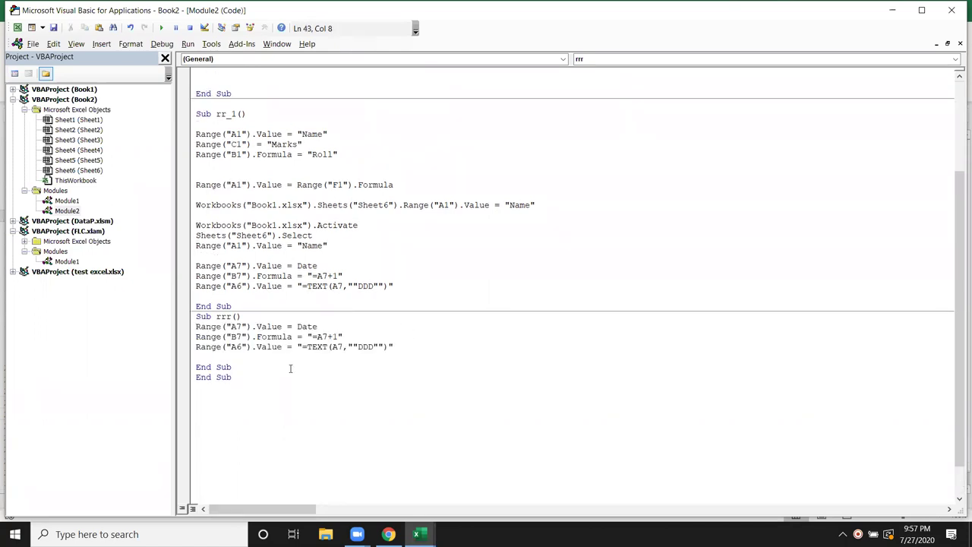
drag(290, 368, 144, 369)
key(Delete)
key(Up)
In Excel, check B7's formula and A6's =TEXT(A7,"DDD") formula on Sheet6 without changing them
key(alt+F11)
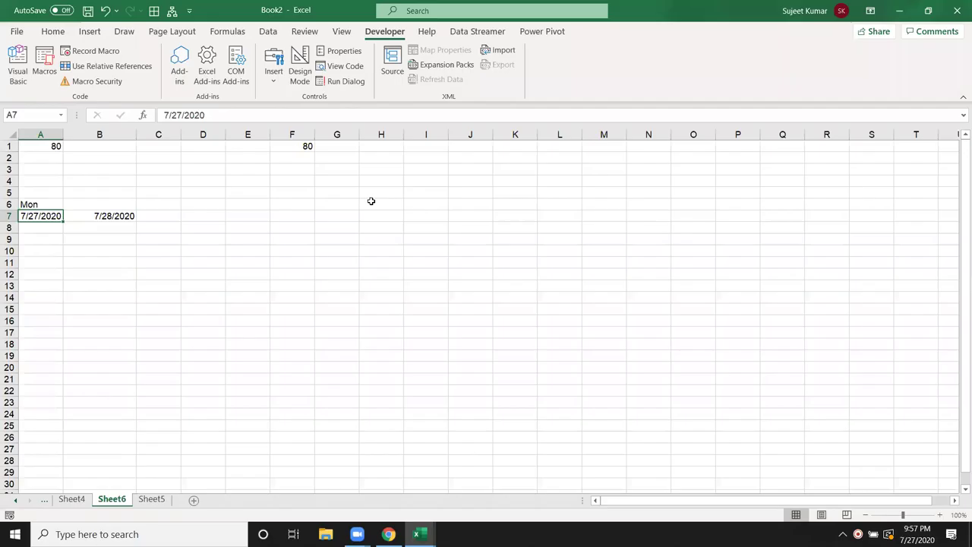
click(120, 217)
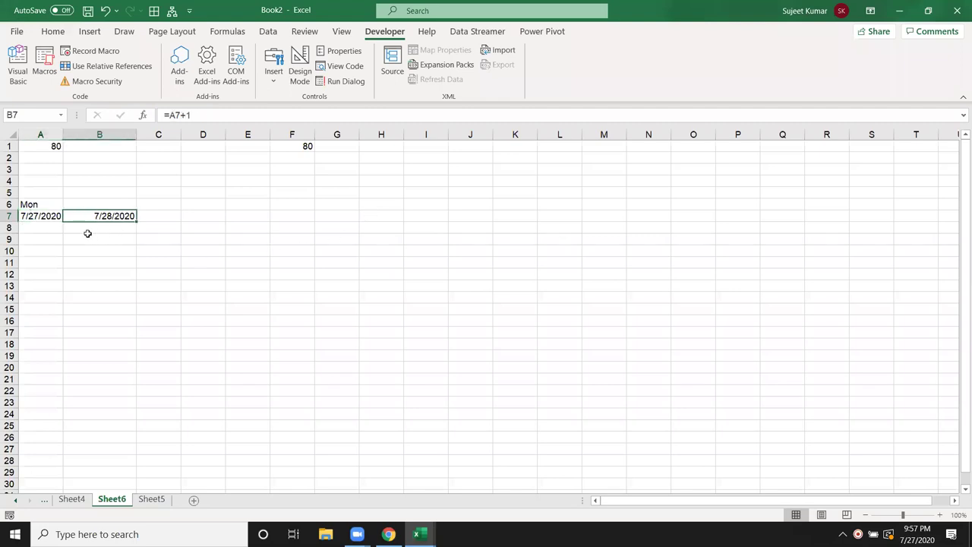
double_click(44, 206)
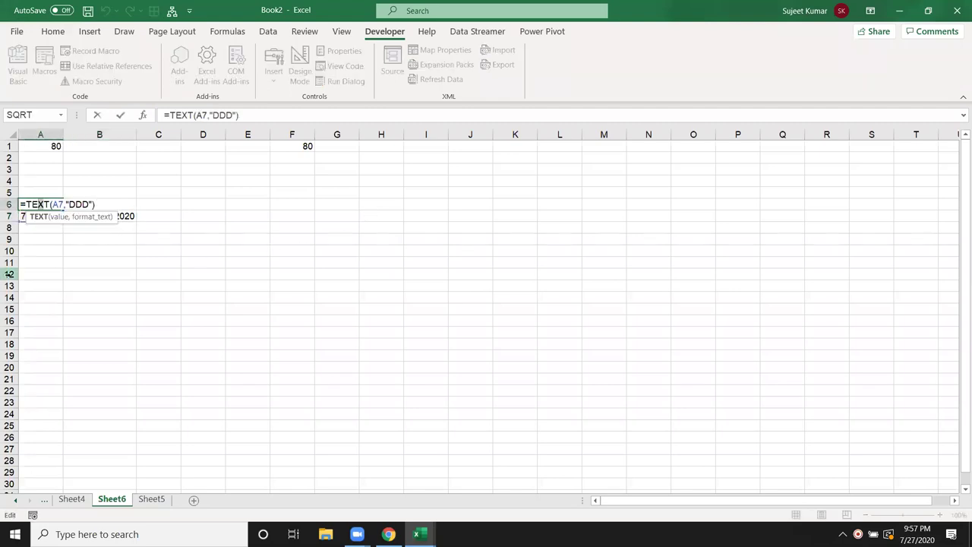
key(Escape)
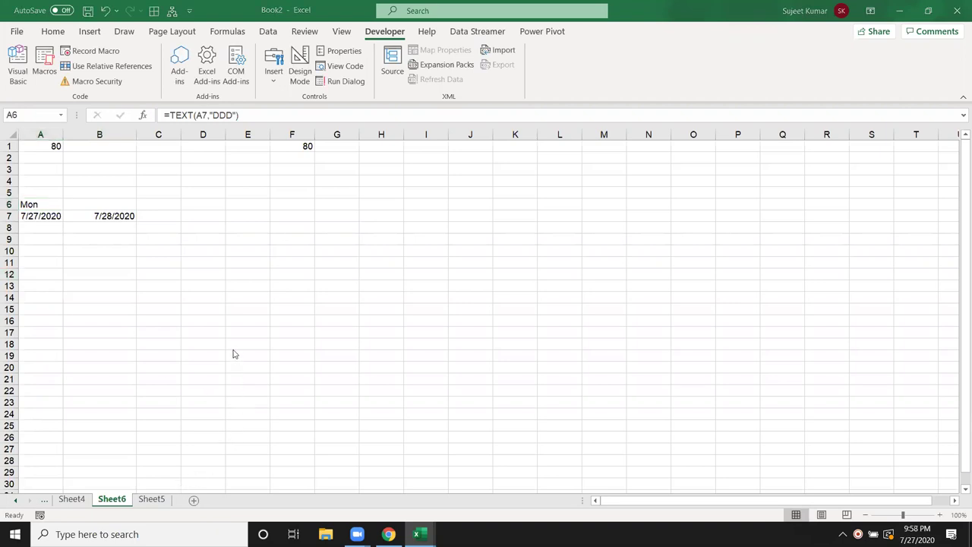
click(209, 260)
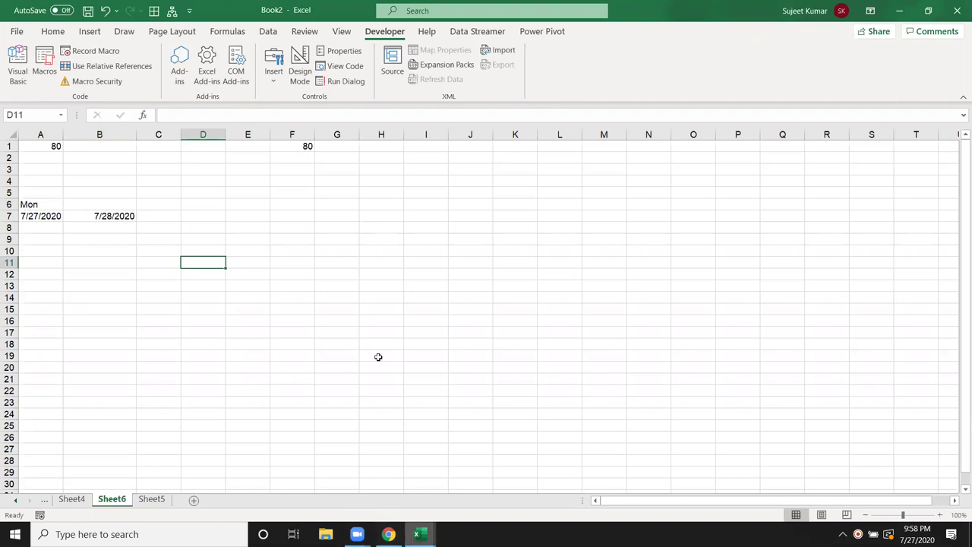
click(310, 230)
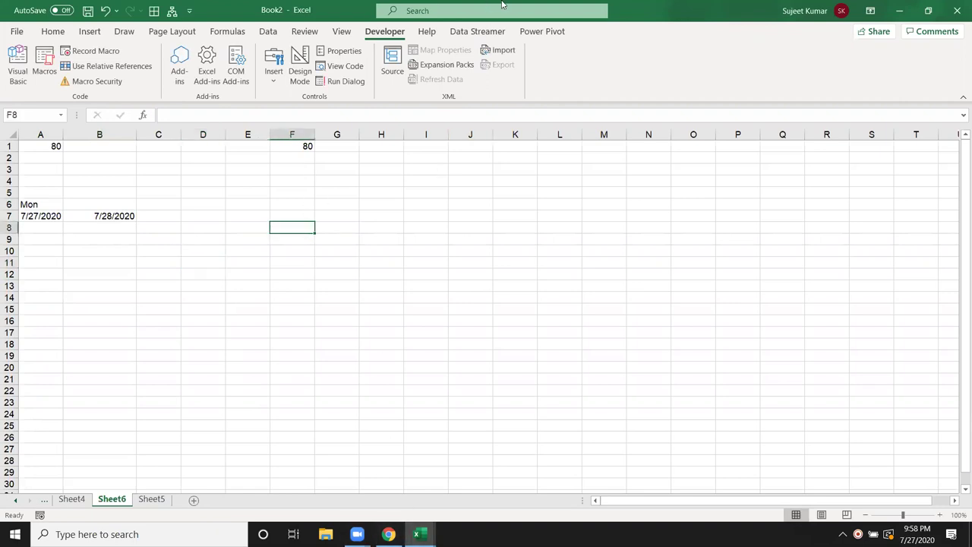